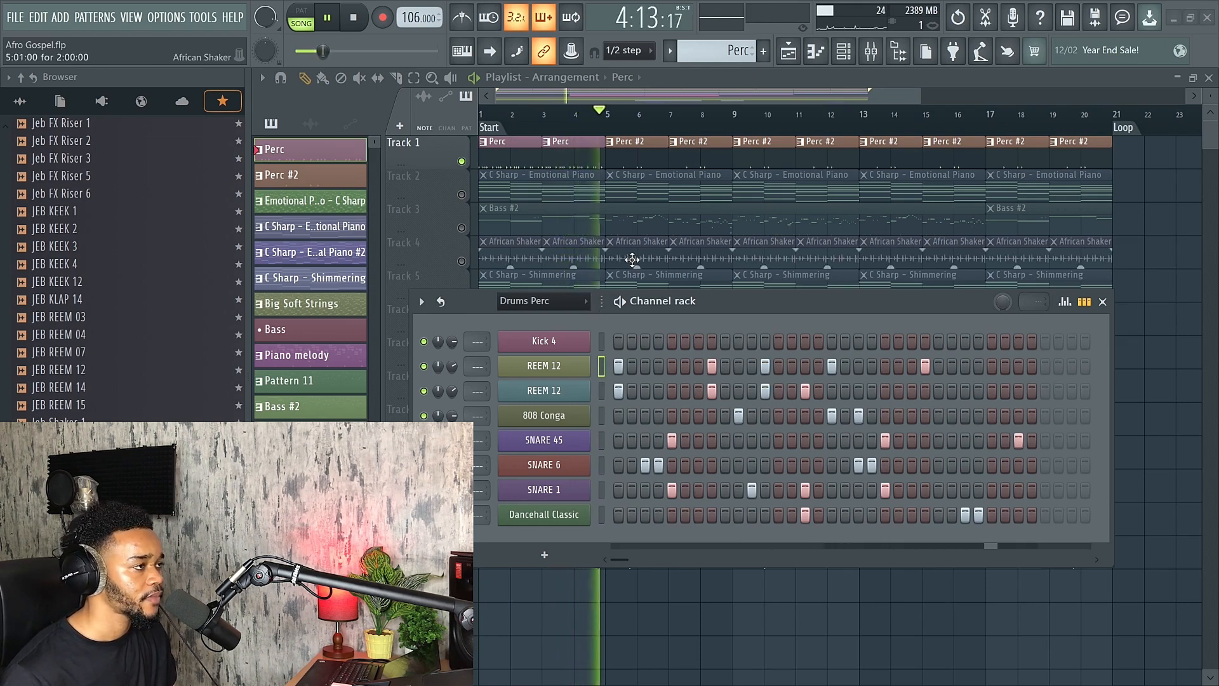
Move the playback position to bar 5, audition the percussion there, and select the Perc #2 pattern
key("space")
left_click(616, 121)
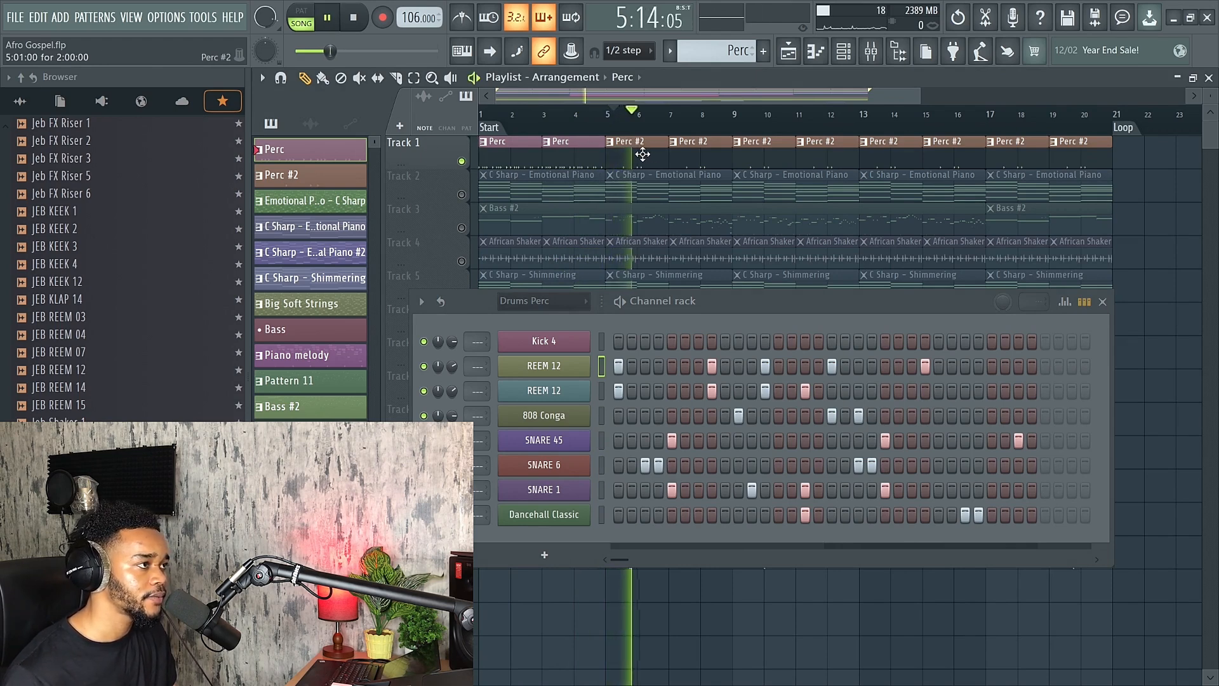
left_click(642, 154)
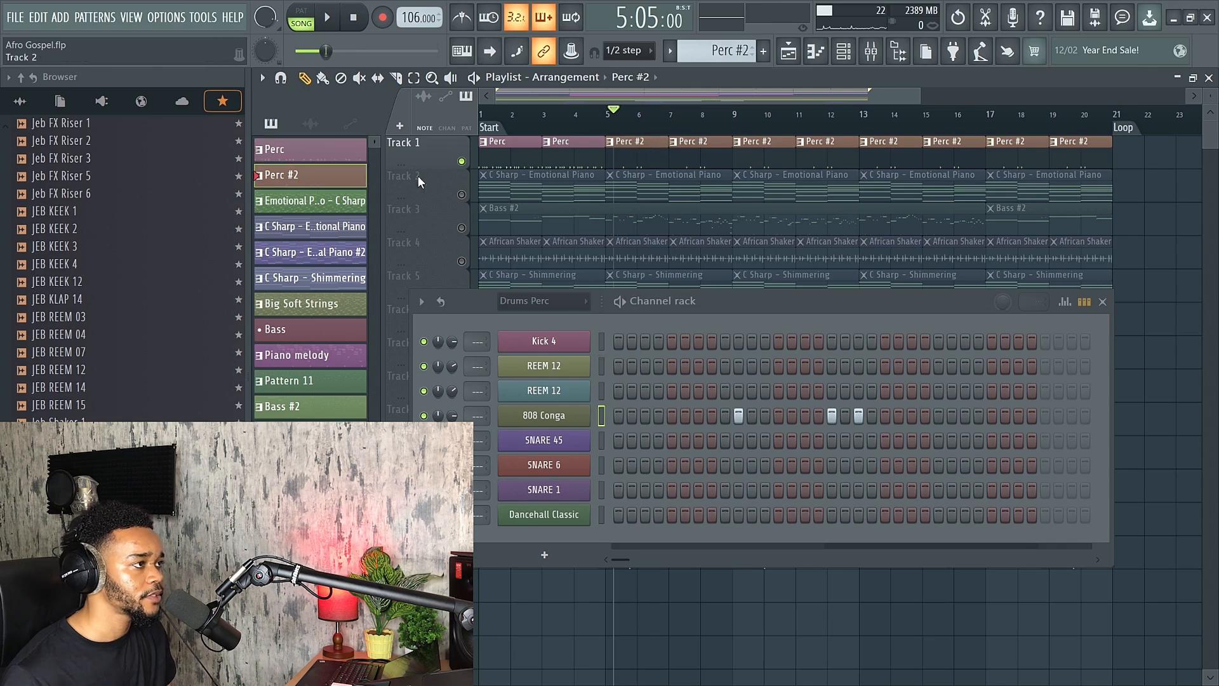
Rename the Perc #2 pattern to Conga and play it in the arrangement
key("F2")
type("Co")
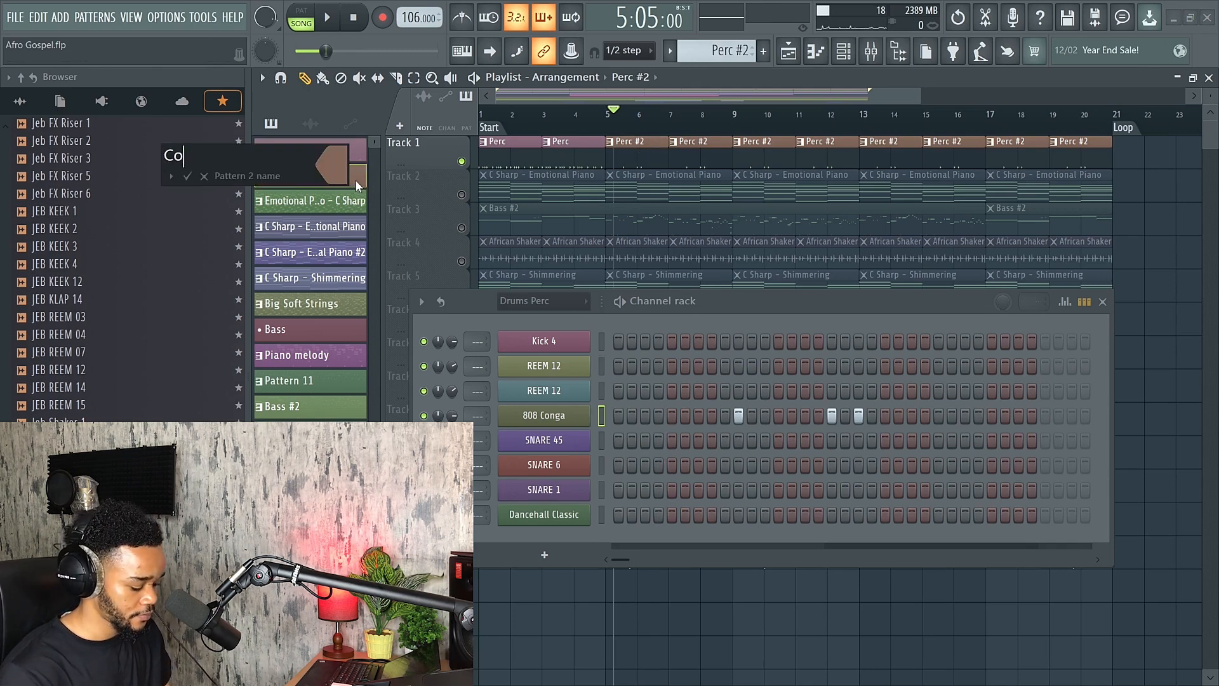
type("nga")
key("Return")
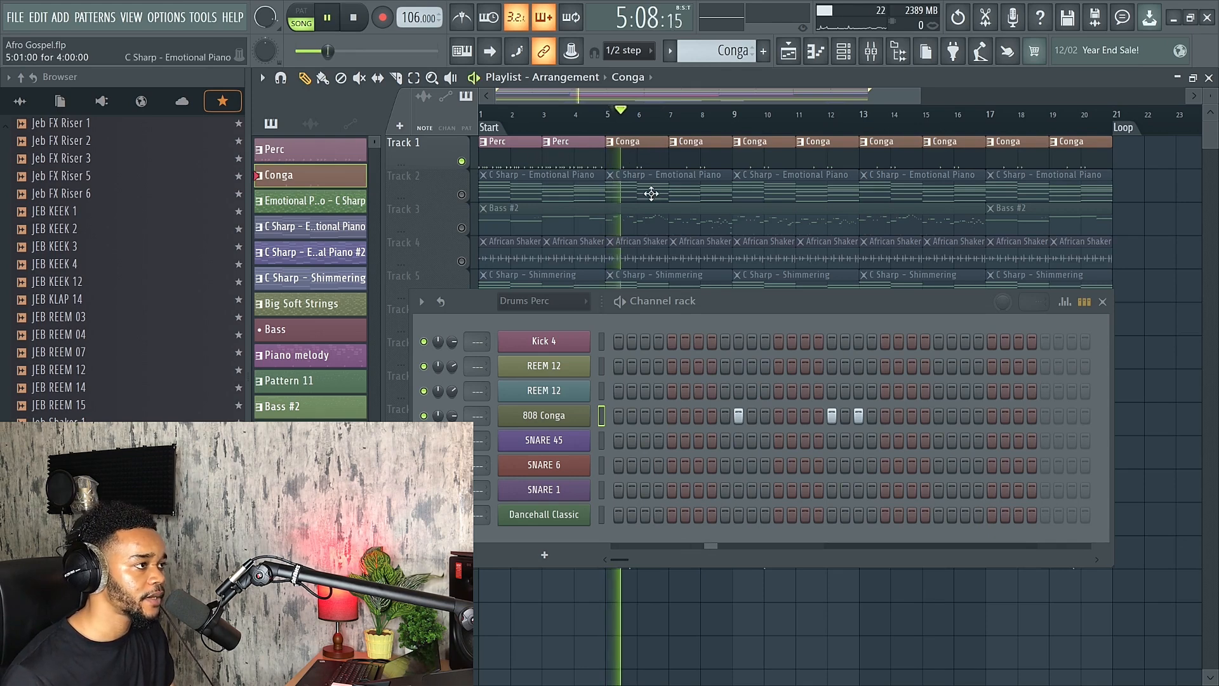
key("space")
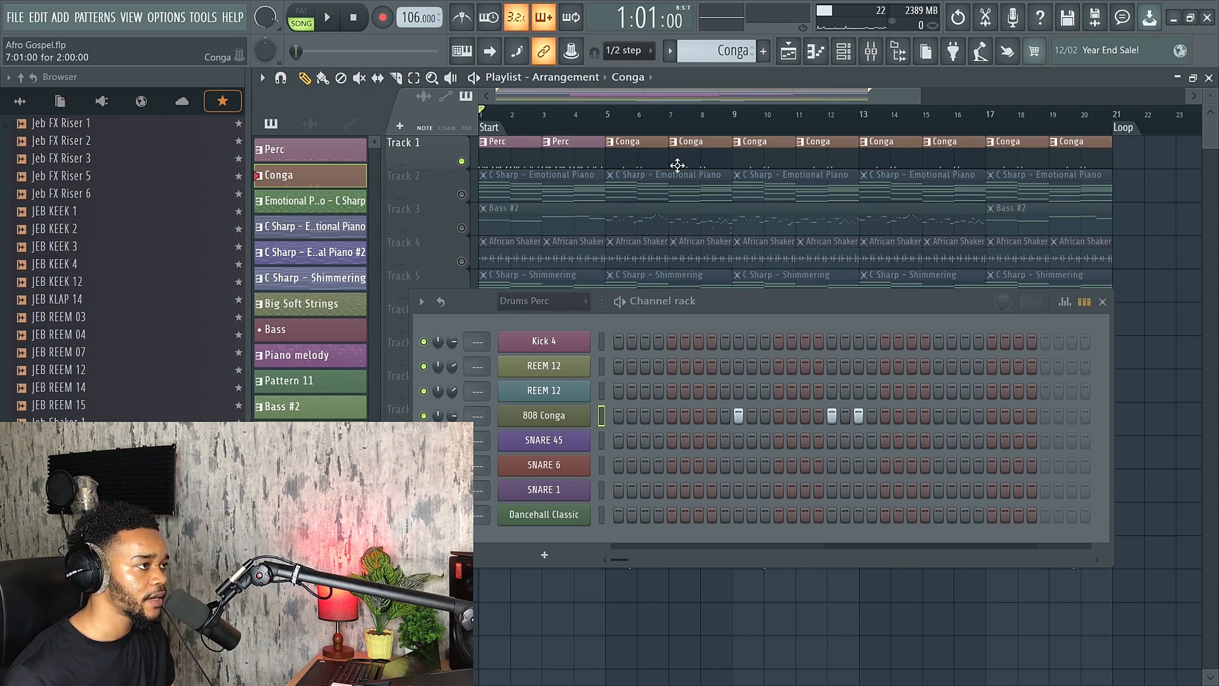
Select the Perc pattern to examine its REEM 12 steps and close the Channel rack
left_click(564, 158)
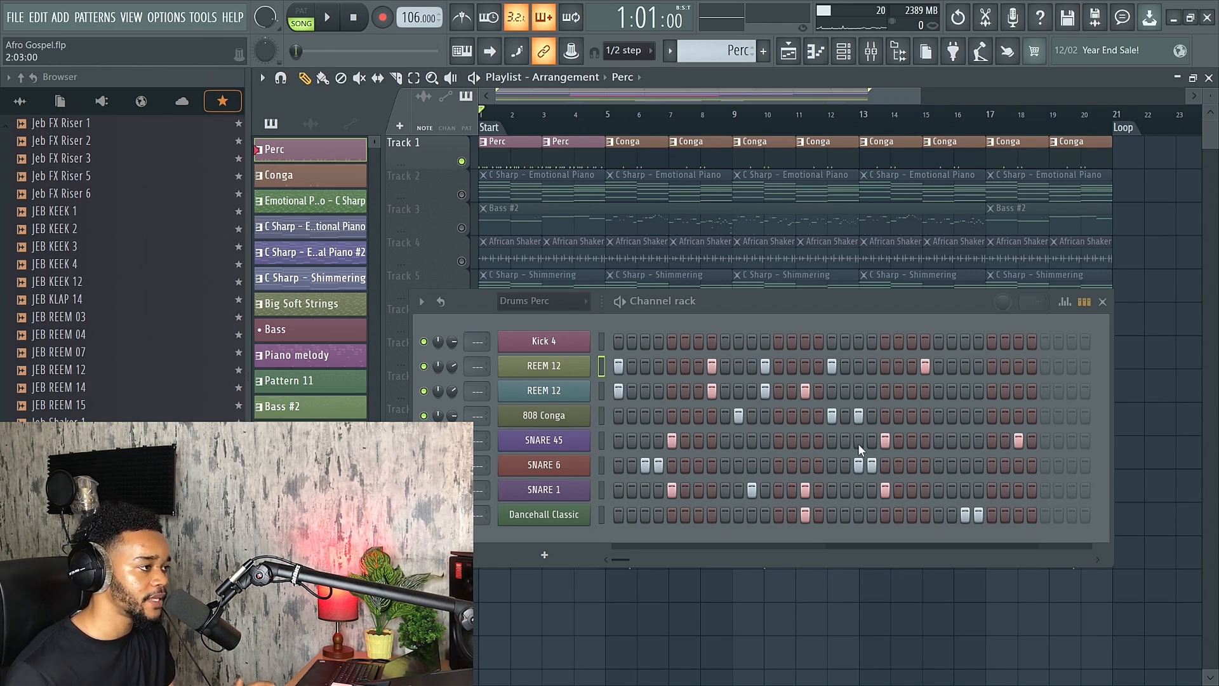
left_click(647, 366)
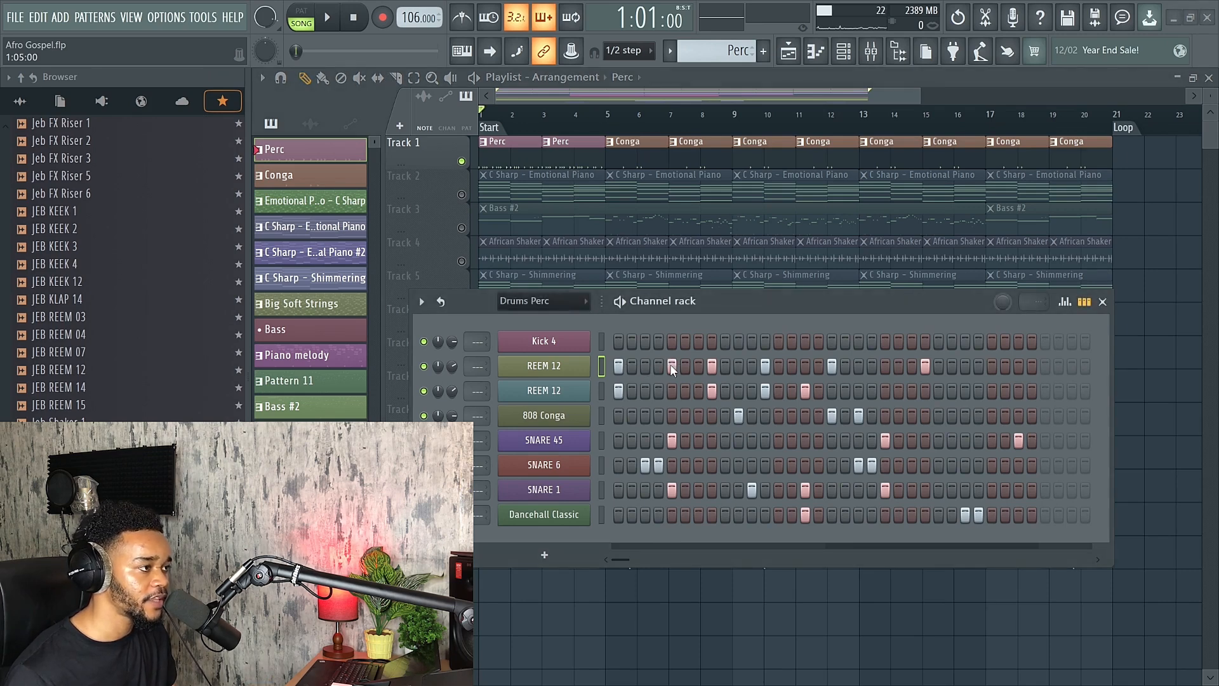
left_click(1104, 302)
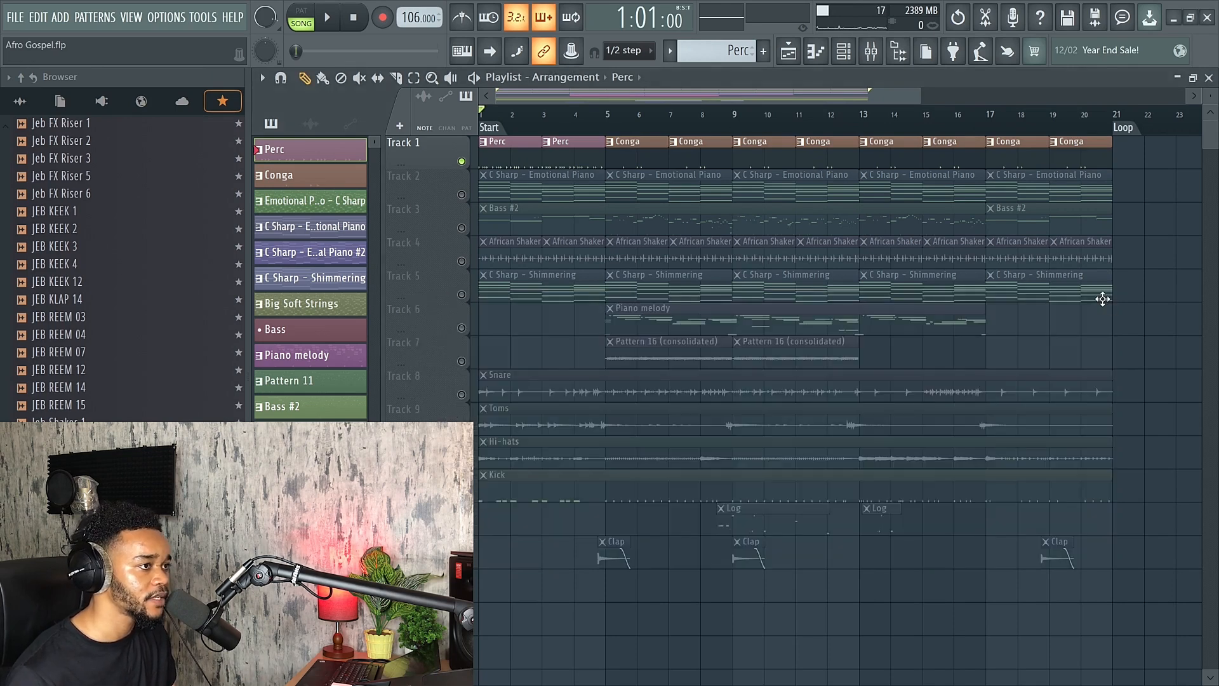
Unmute Track 2 and play the arrangement to hear the Emotional Piano with the percussion
left_click(461, 195)
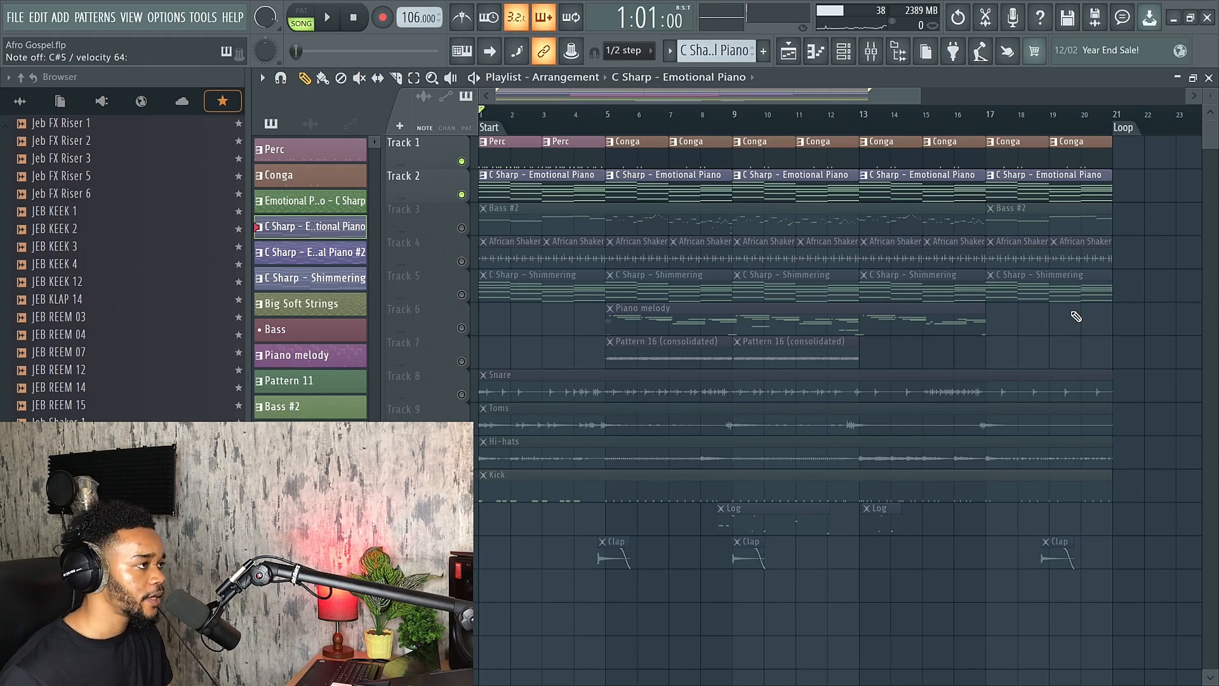
key("space")
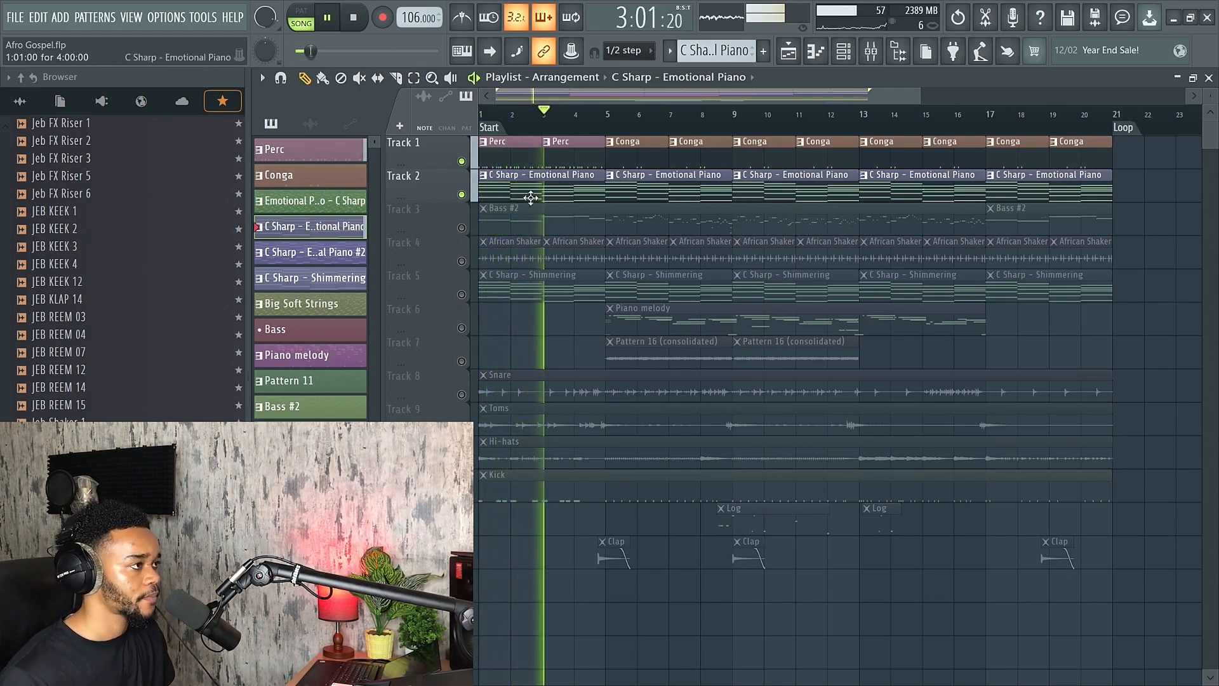
scroll(484, 193, "up", 5)
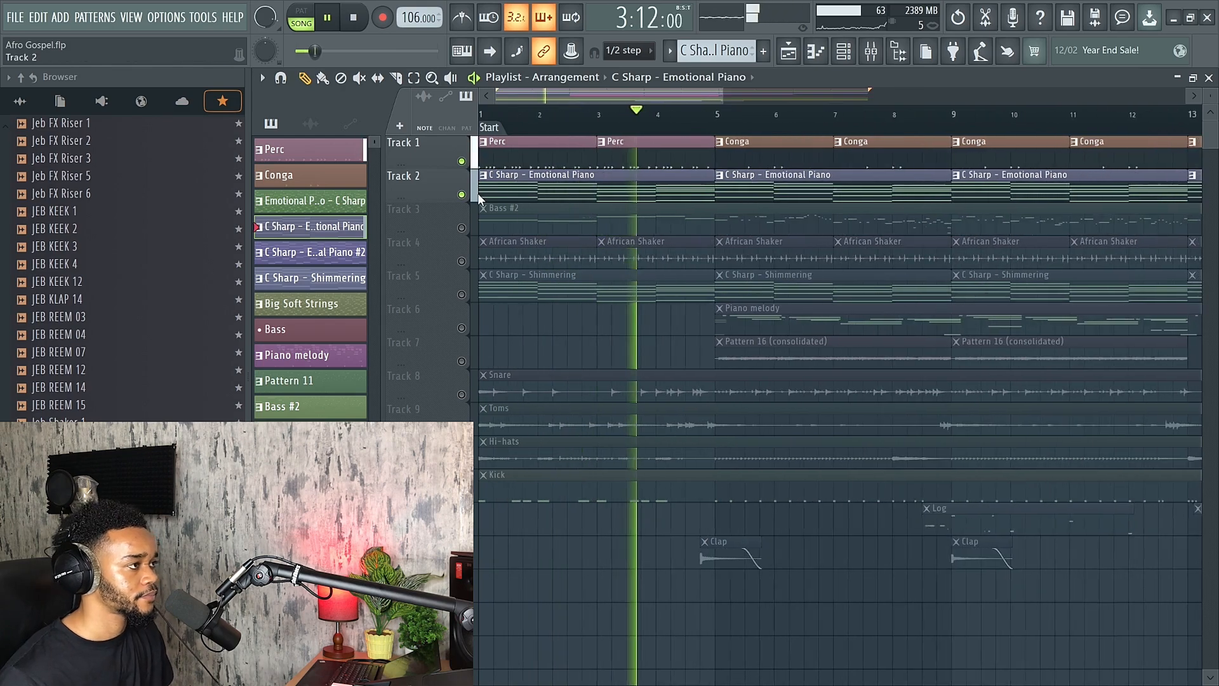
key("space")
Examine the Emotional Piano chords in the piano roll while playing them back in pattern mode
double_click(571, 187)
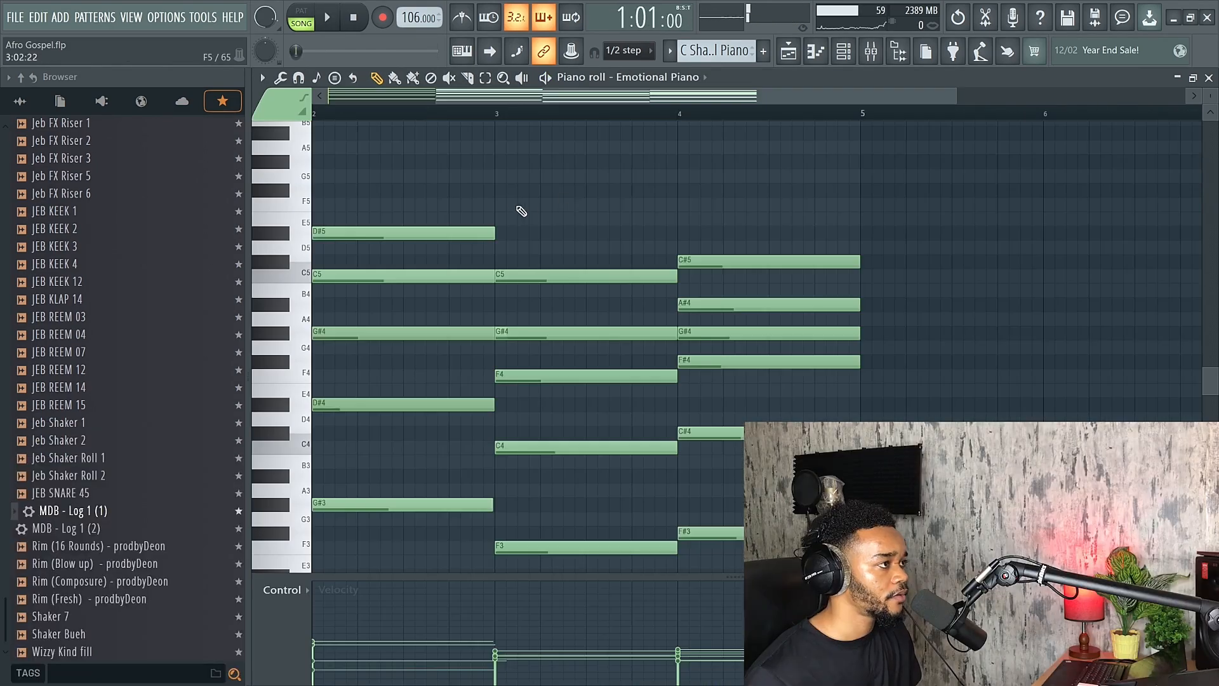
left_click(304, 10)
key("space")
scroll(440, 148, "down", 2)
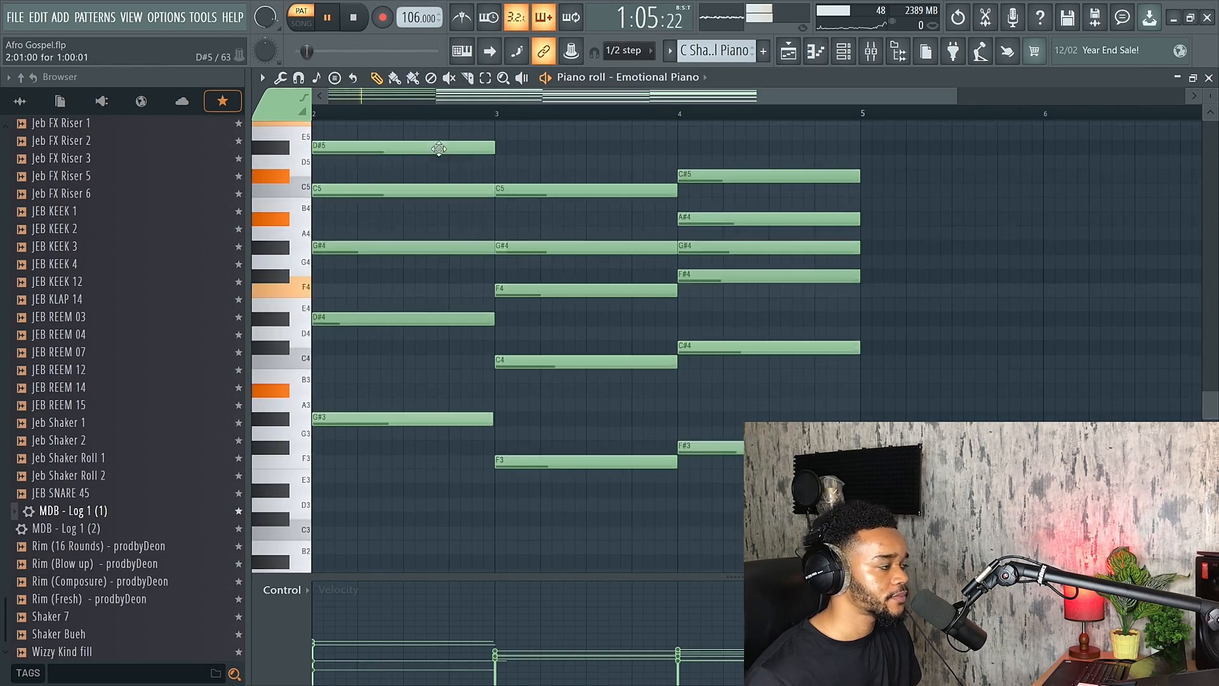
scroll(439, 162, "down", 3)
scroll(441, 167, "up", 3)
scroll(438, 169, "up", 1)
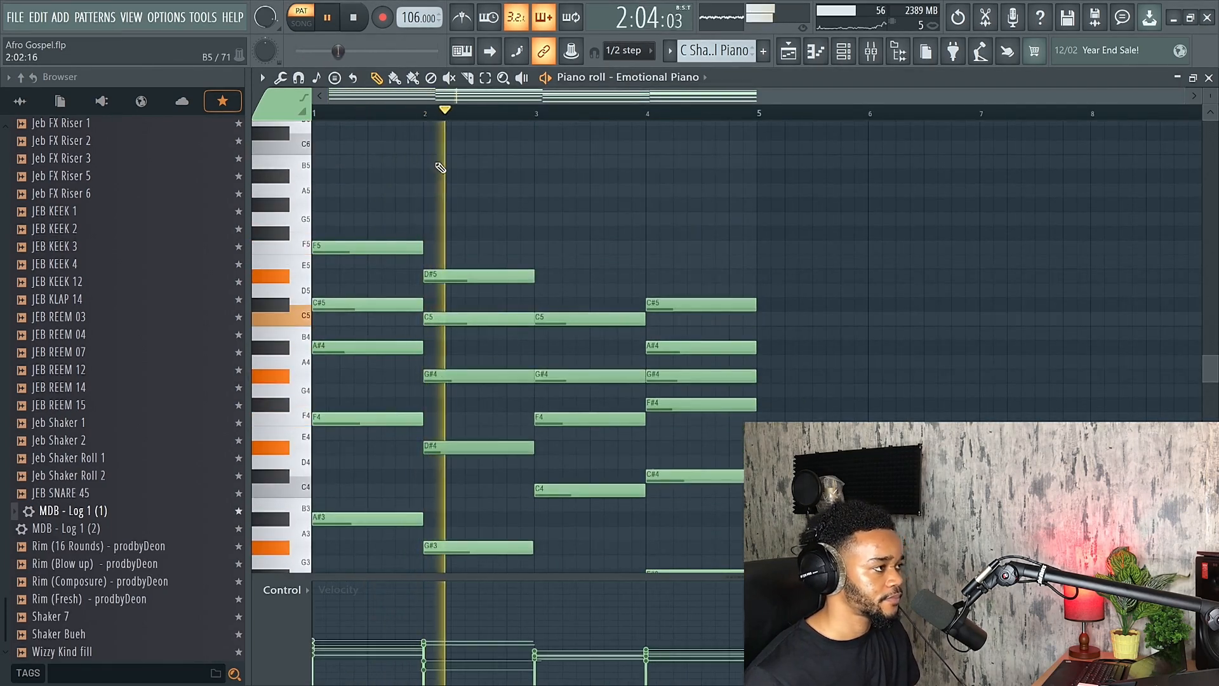
scroll(438, 203, "down", 2)
scroll(438, 213, "down", 2)
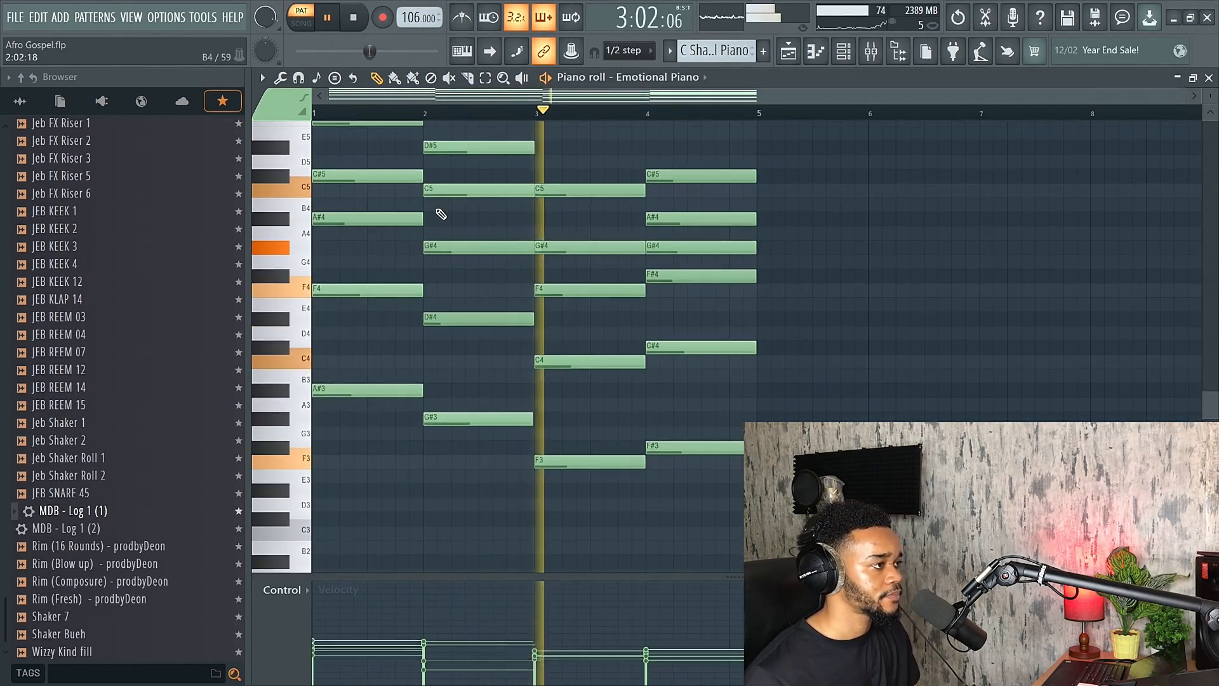
scroll(435, 209, "up", 2)
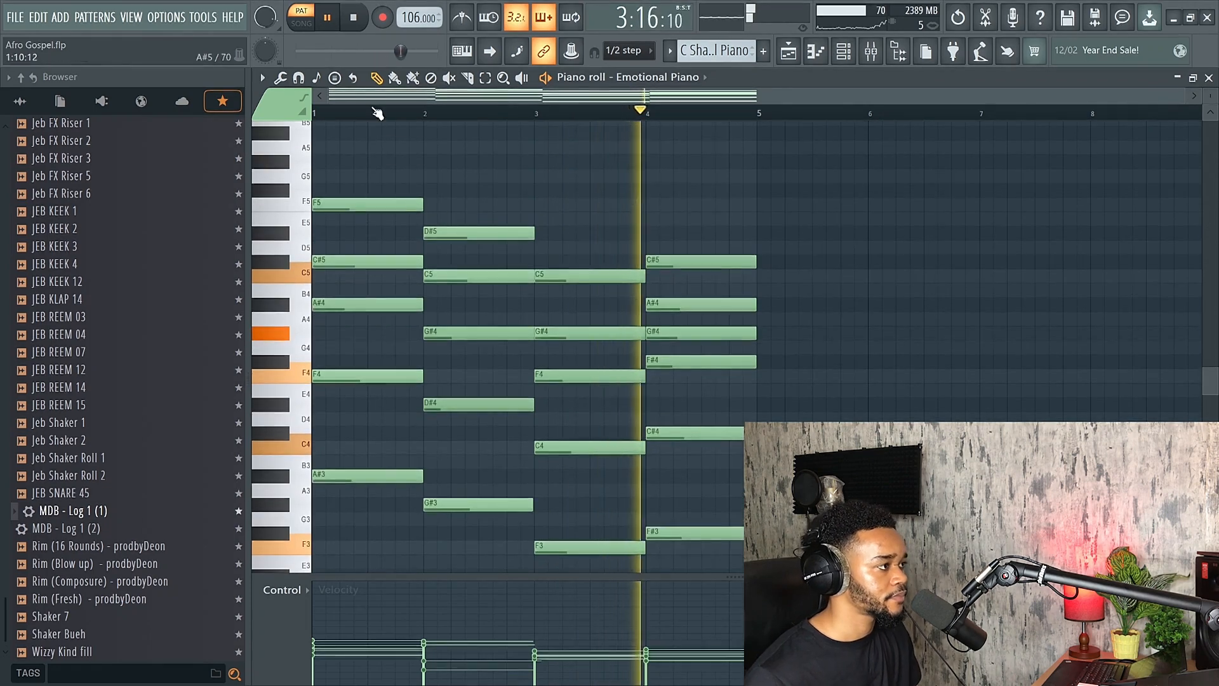
key("space")
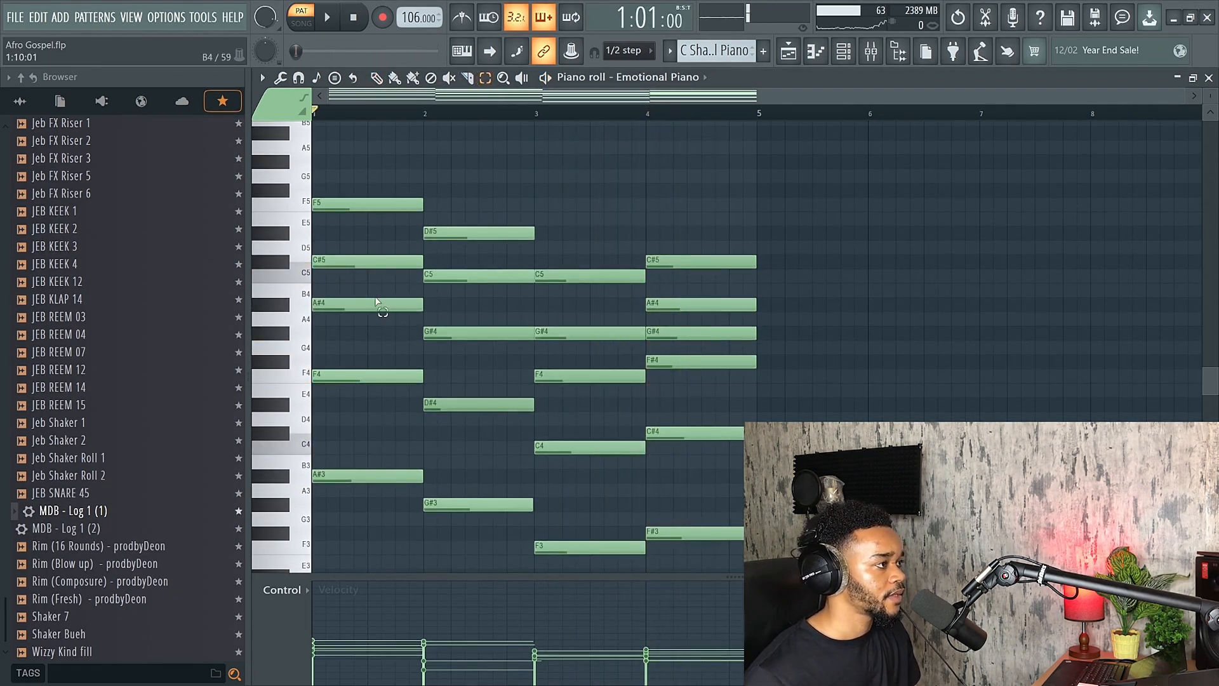
Raise the A#4 note in bar 1 and the G#4 note in bar 2 by one octave, auditioning the chords
key("ctrl+Up")
key("space")
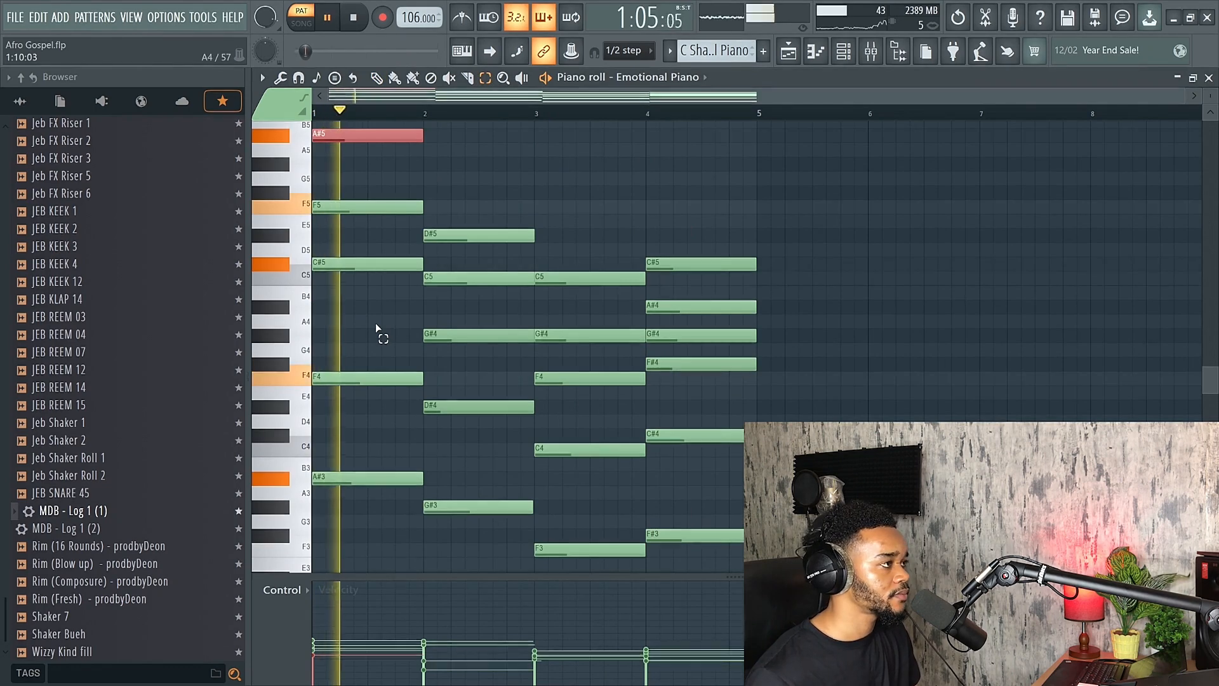
key("space")
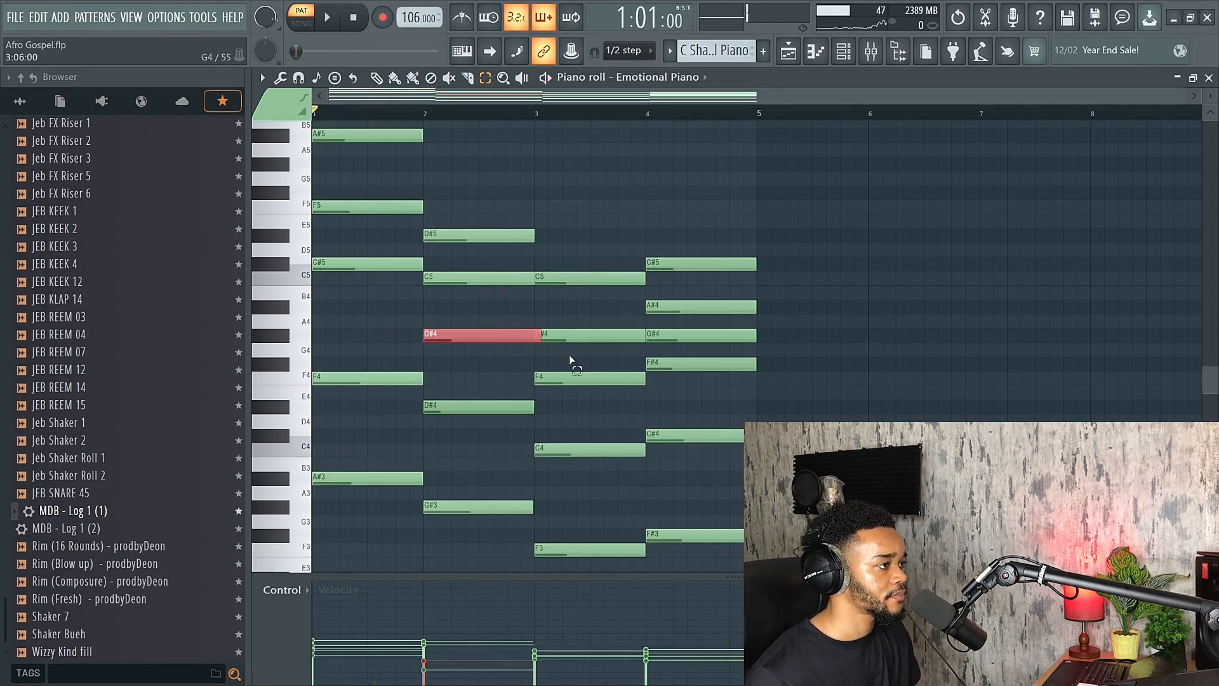
key("ctrl+Up")
key("space")
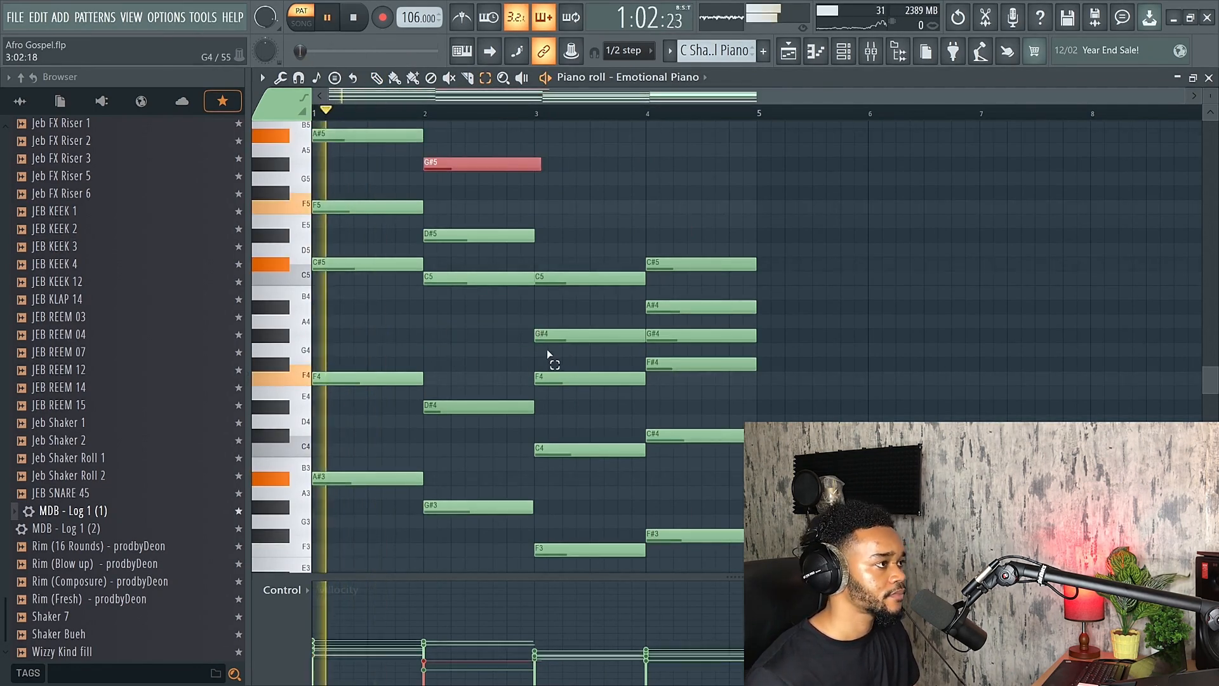
scroll(402, 156, "up", 3)
scroll(430, 166, "up", 3)
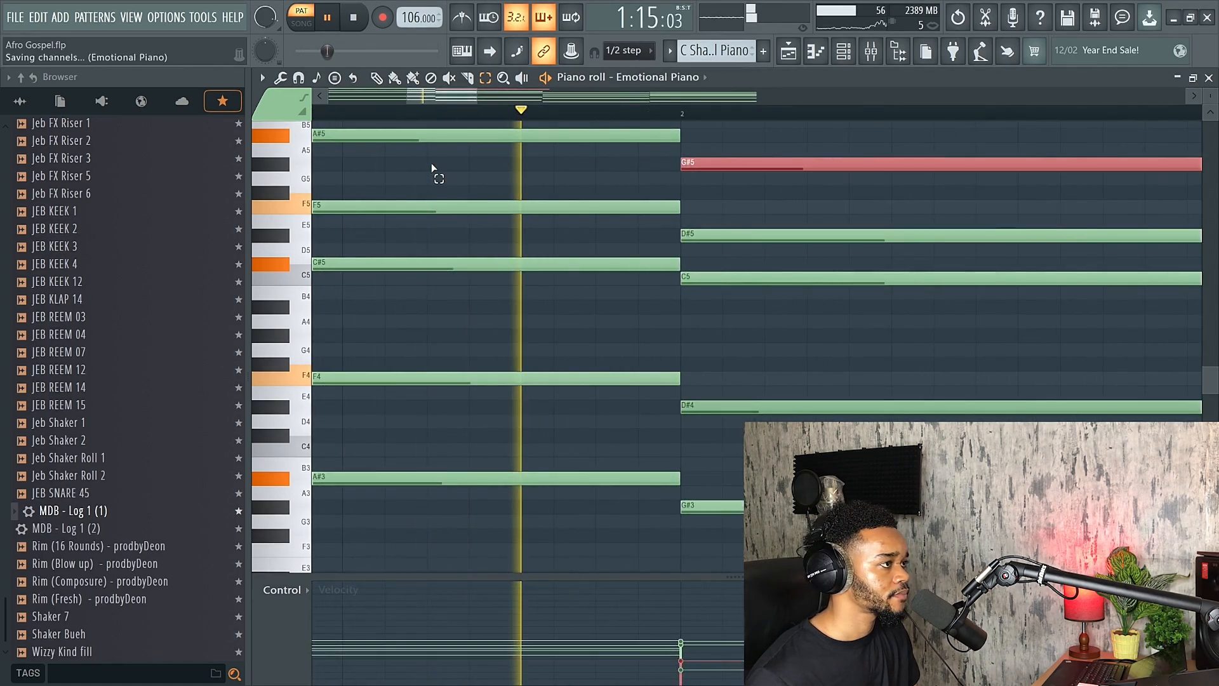
scroll(455, 179, "down", 3)
key("space")
scroll(457, 212, "down", 4)
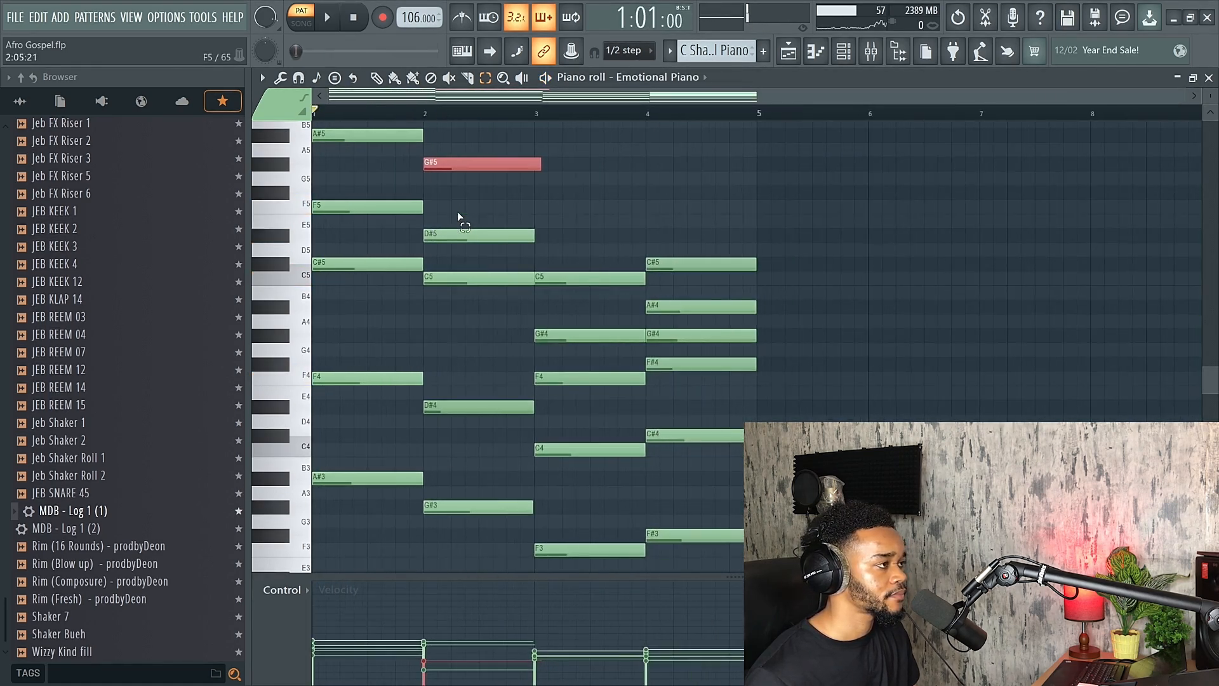
Raise the F4 note in bar 3 and the F#4 note in bar 4 by one octave and audition the progression
left_click(611, 377)
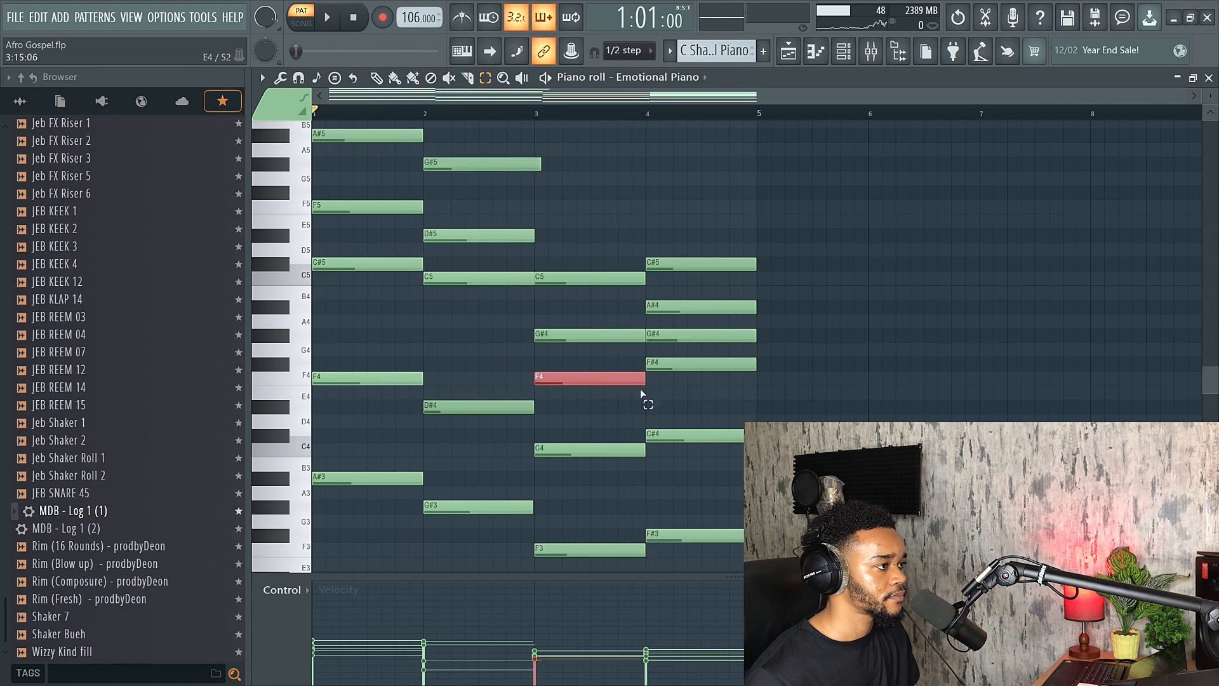
left_click(668, 365)
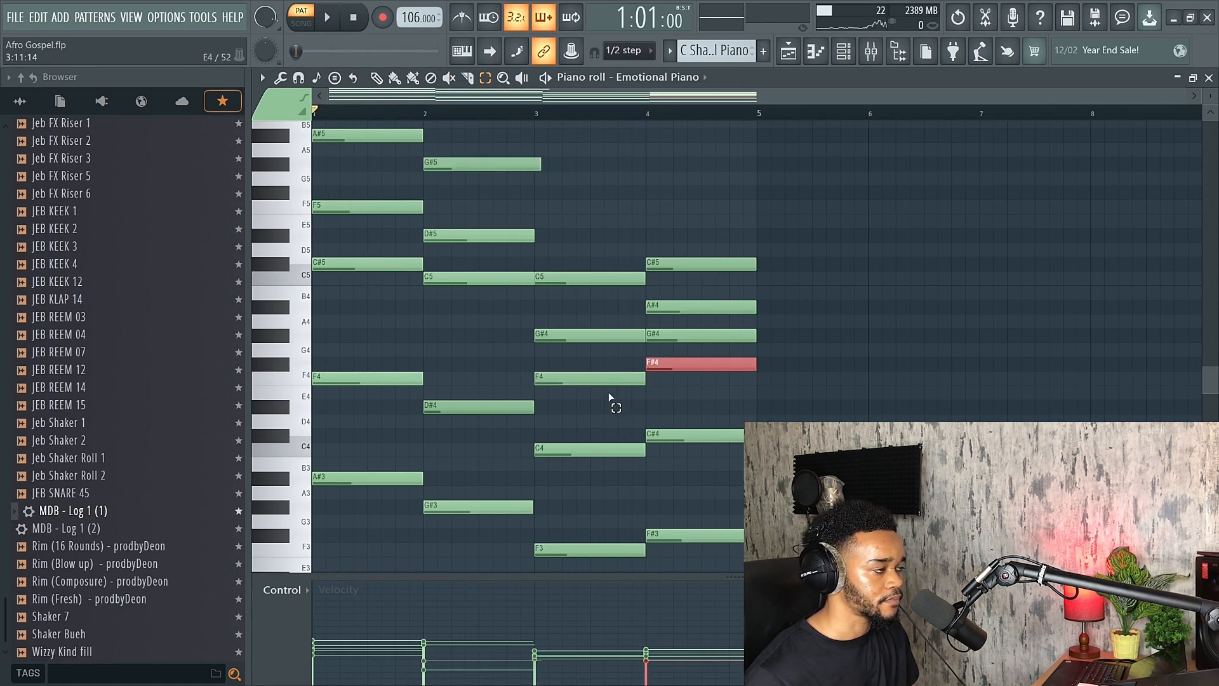
key("ctrl+Up")
key("space")
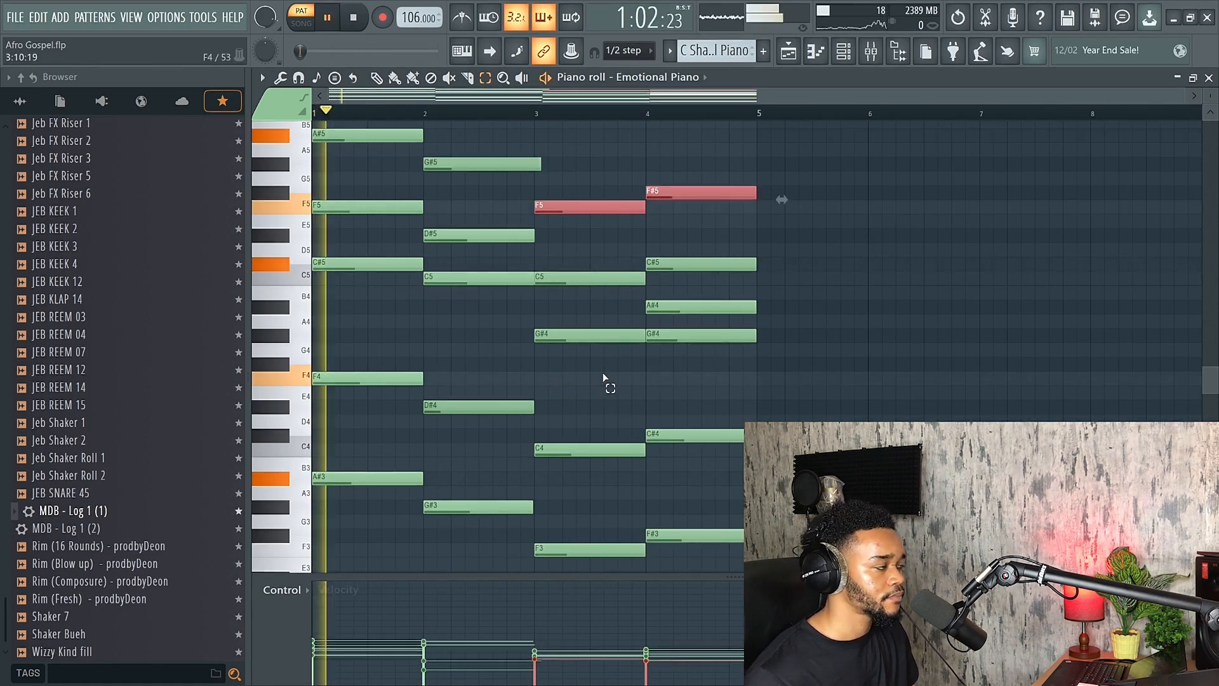
scroll(604, 377, "up", 3)
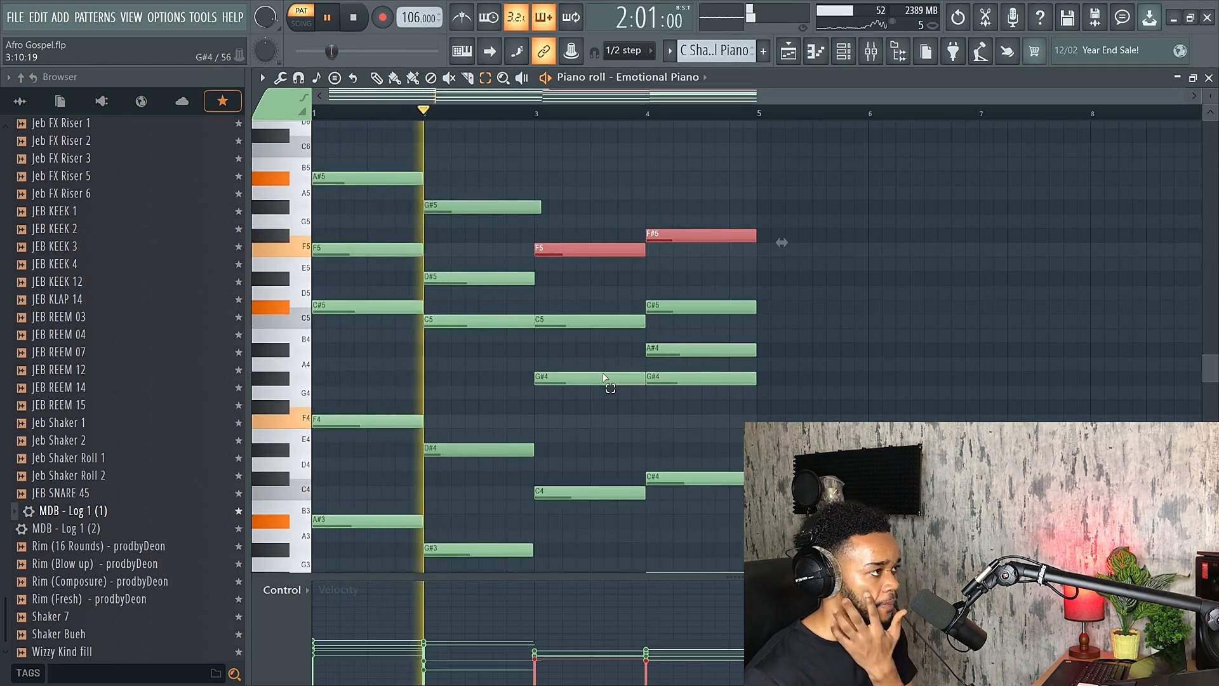
scroll(604, 377, "down", 2)
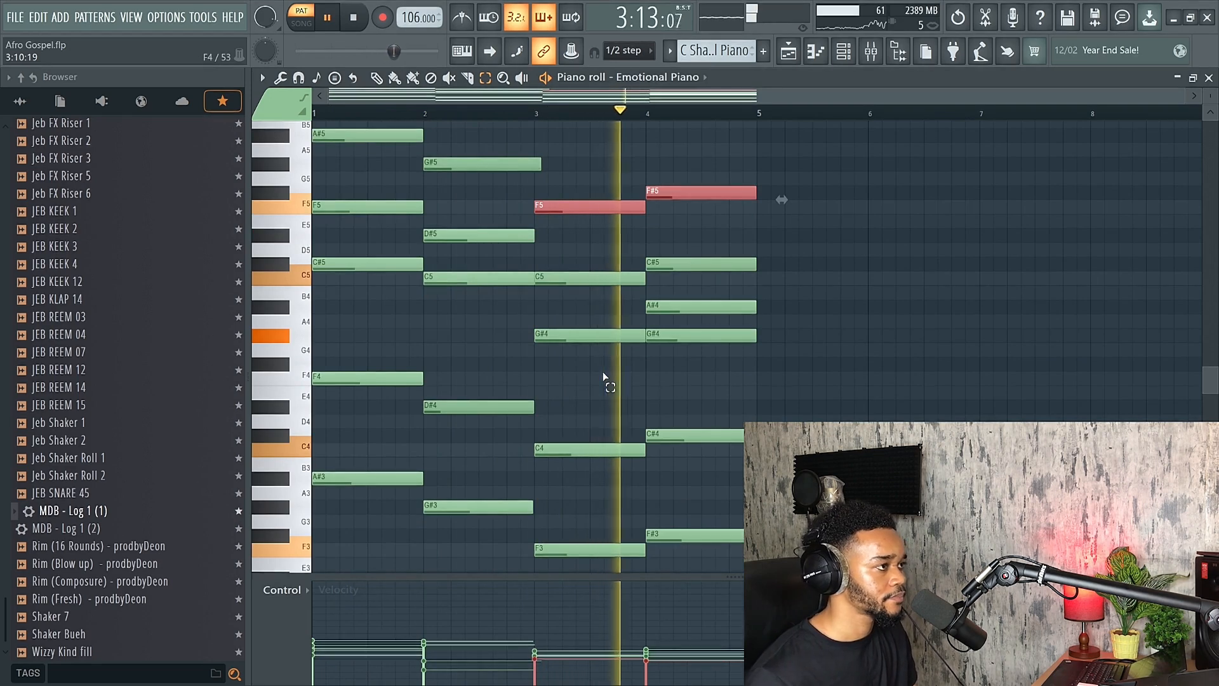
Stop playback and trim the G#5 note in bar 2 so it ends at the start of bar 3
key("space")
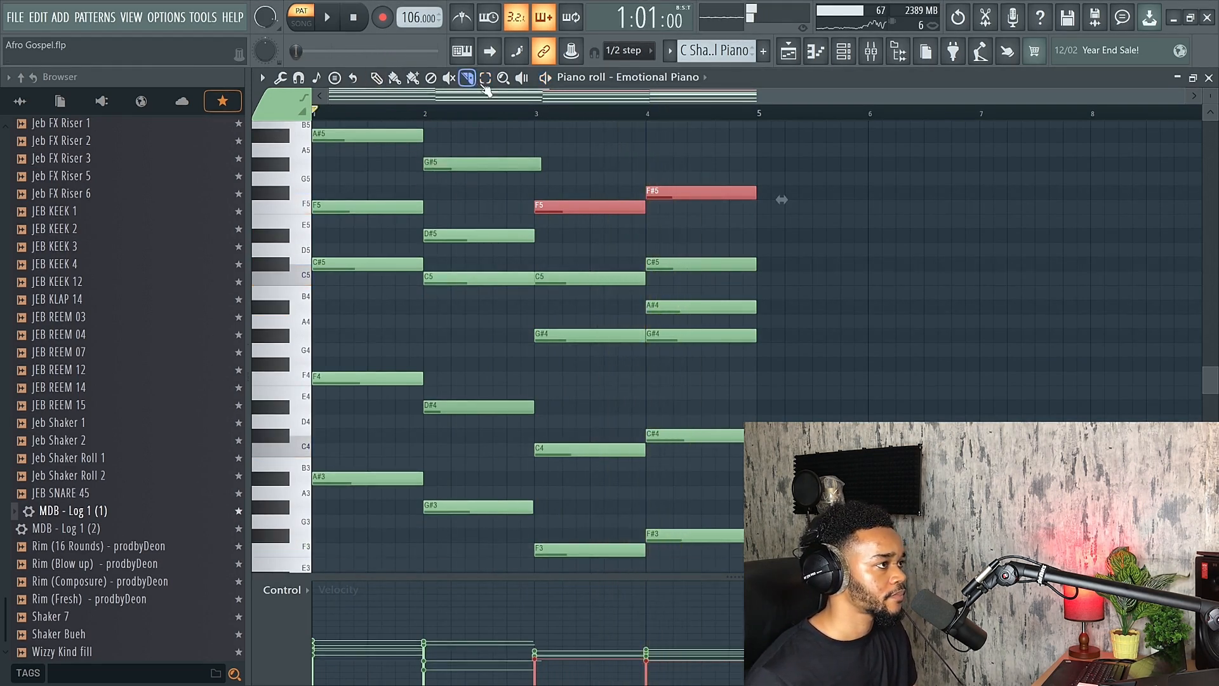
scroll(572, 181, "up", 3, "ctrl")
left_click(506, 166)
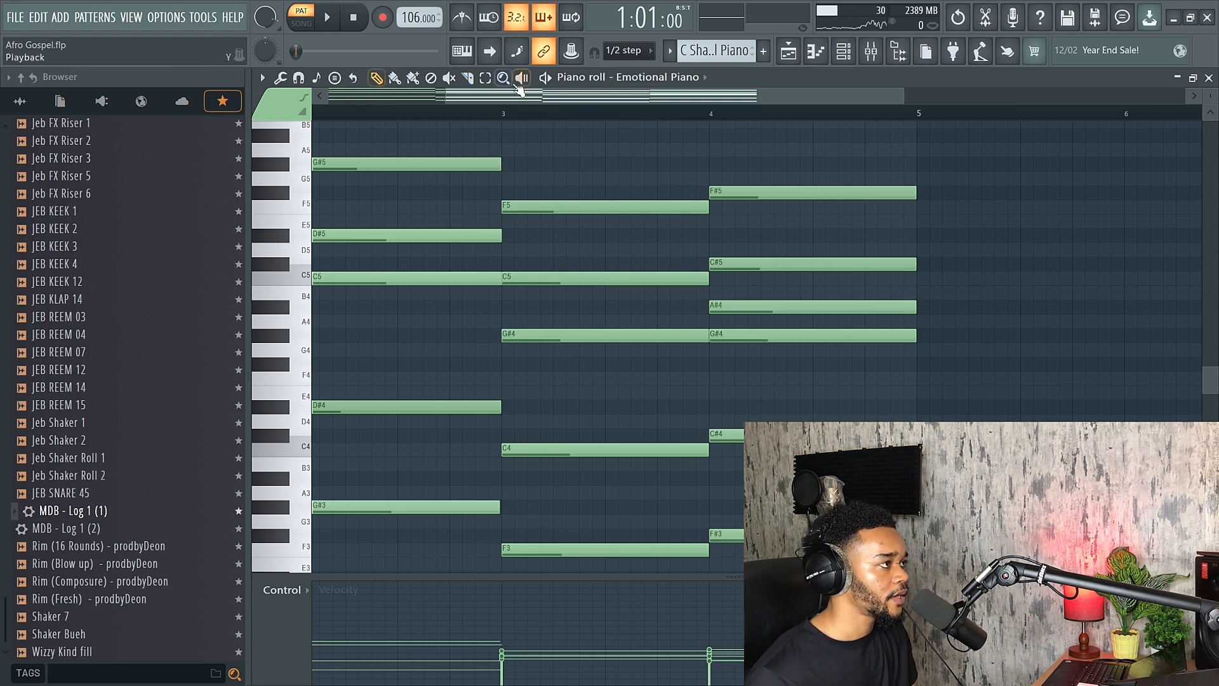
Delete the Emotional Piano clips on Track 2 from bar 5 onward in the playlist, keeping only the first
left_click(789, 53)
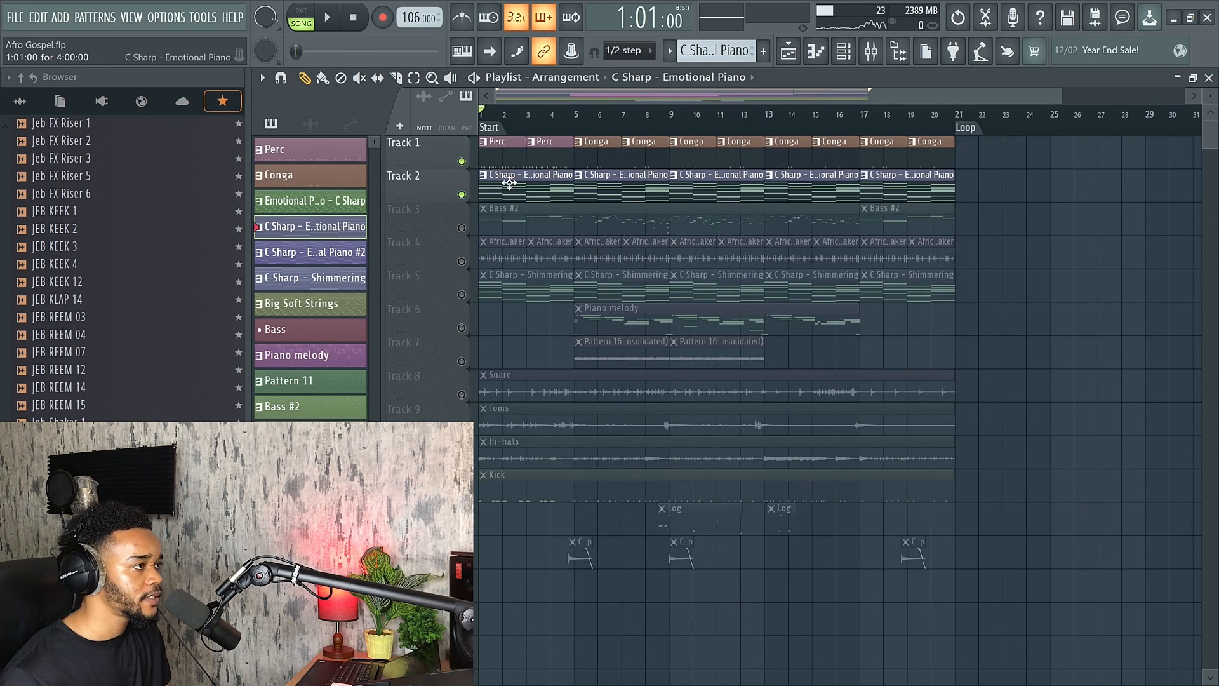
right_click(618, 187)
right_click(705, 190)
right_click(809, 187)
right_click(900, 185)
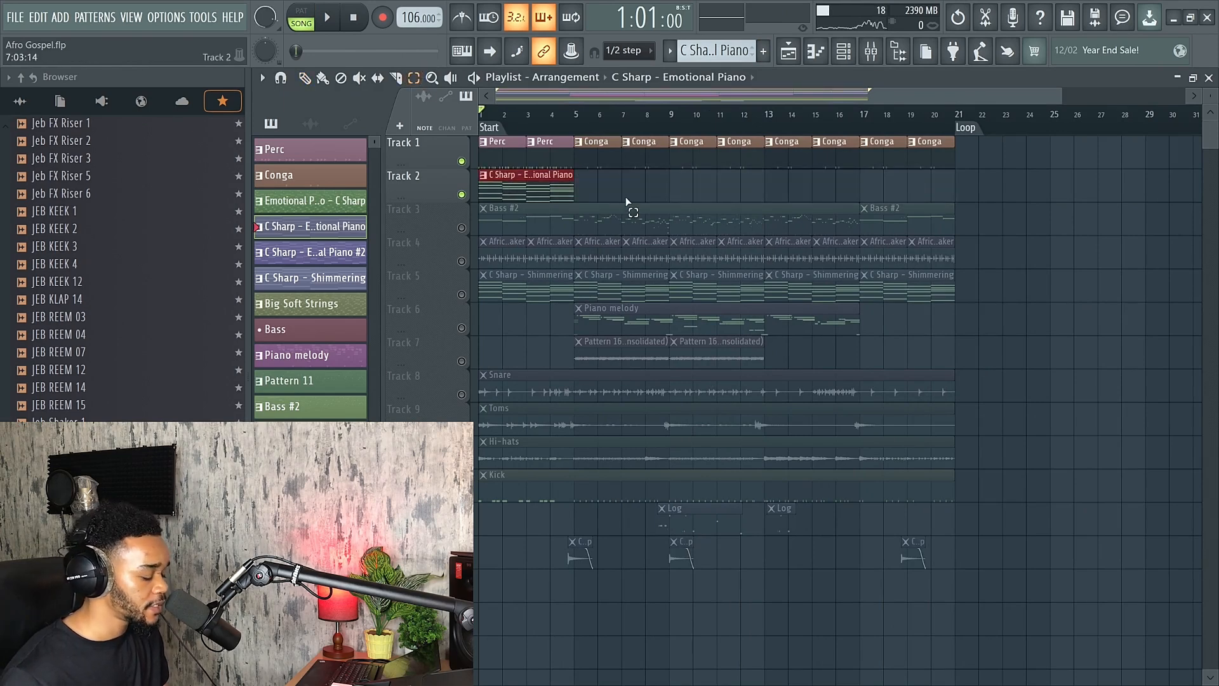
Duplicate the first Emotional Piano clip four times along Track 2 to fill it up to bar 21
key("ctrl+b")
key("ctrl+b")
key("ctrl+b")
key("ctrl+b")
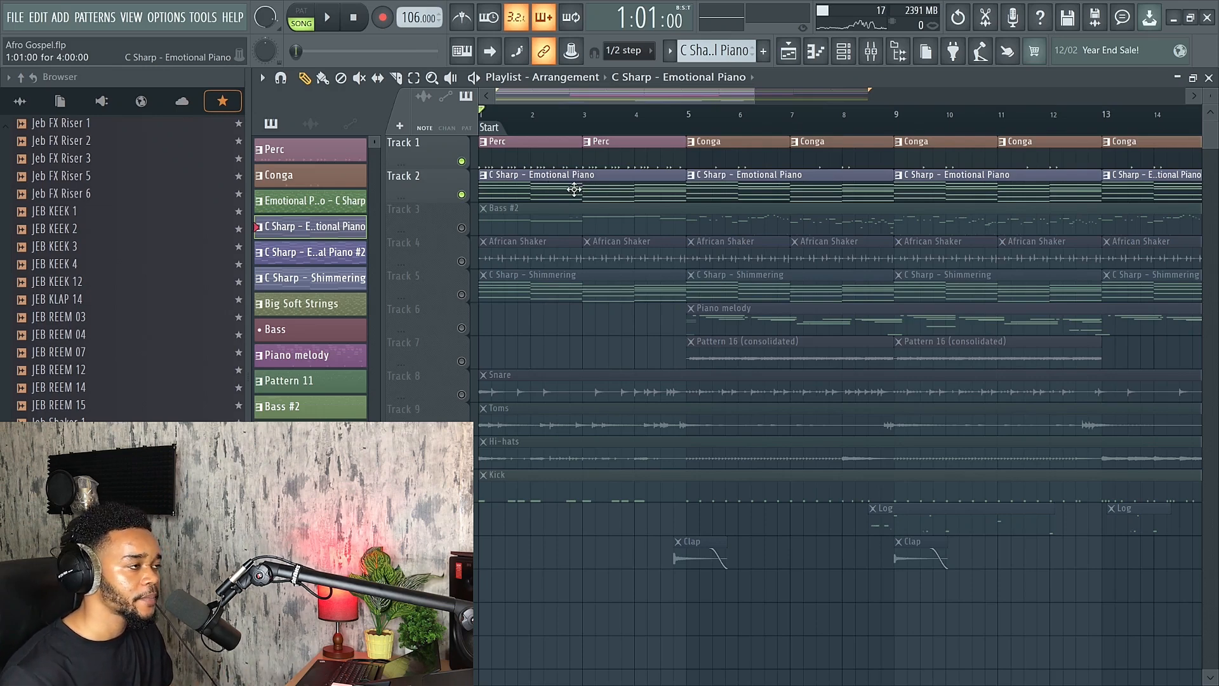
View the Analog Lab V instrument used for the Emotional Piano channel, reposition its window, and close it
left_click(845, 56)
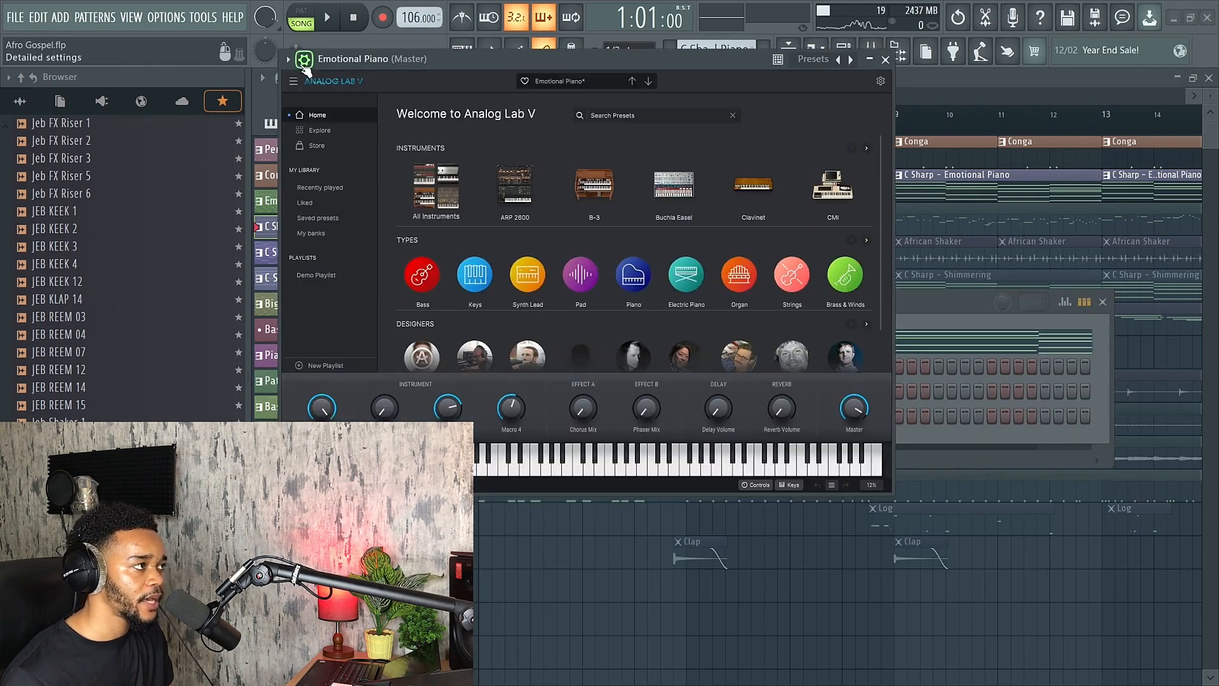
left_click_drag(583, 66, 565, 88)
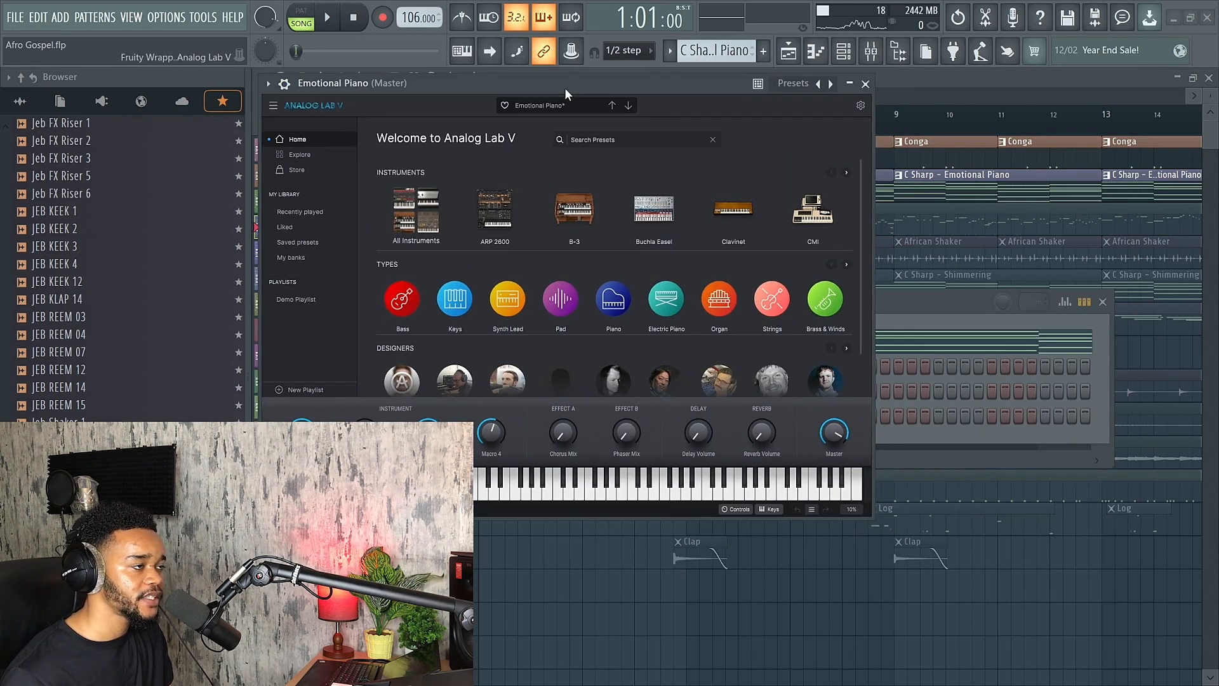
left_click(867, 84)
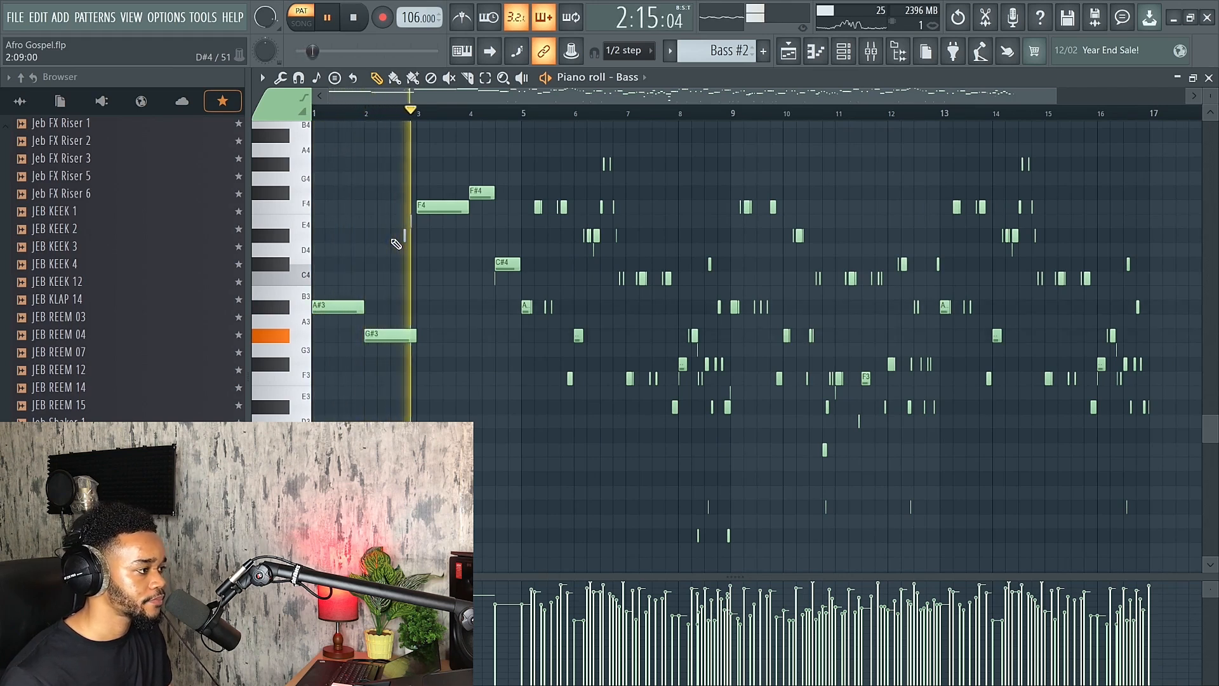
Examine the Bass notes across the piano roll during playback, and play the arrangement with the Bass #2 clip in the playlist
scroll(358, 264, "up", 4)
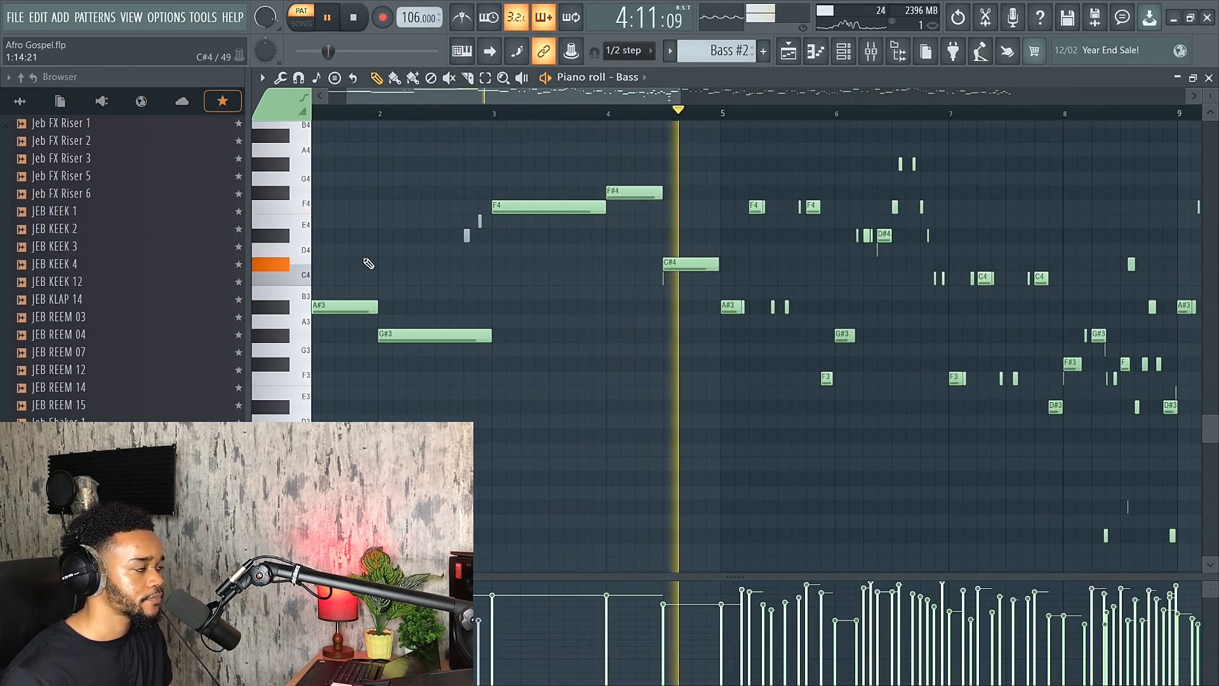
scroll(370, 264, "down", 3)
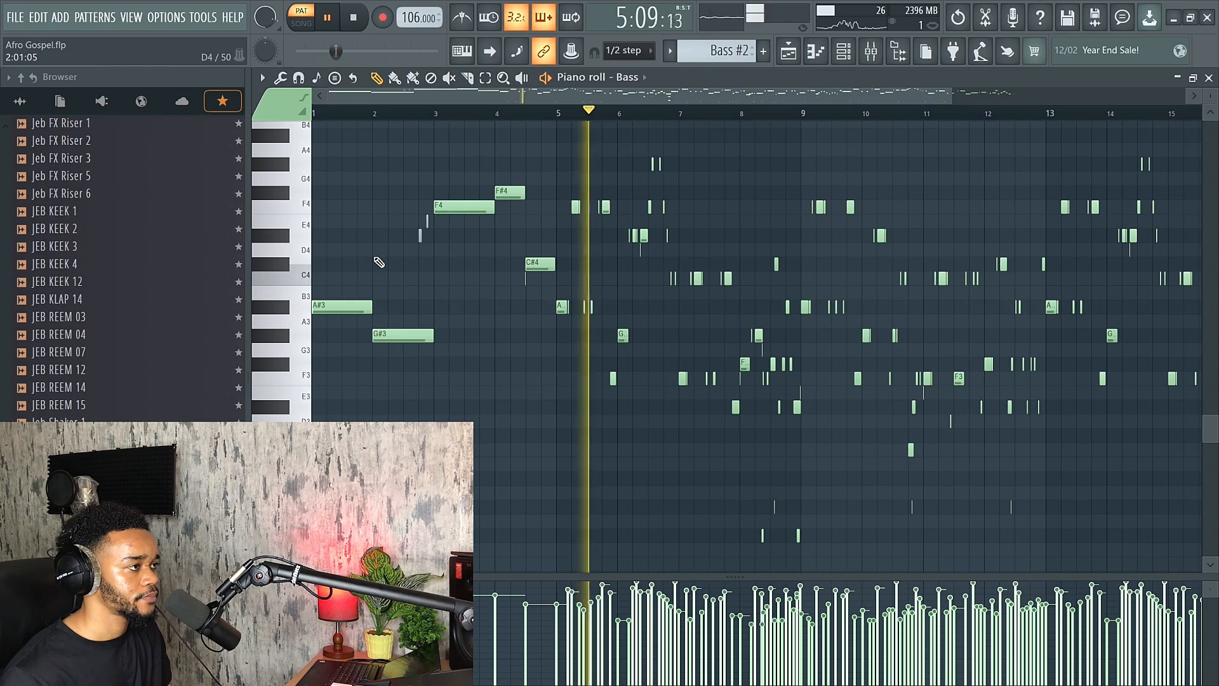
scroll(409, 260, "down", 2)
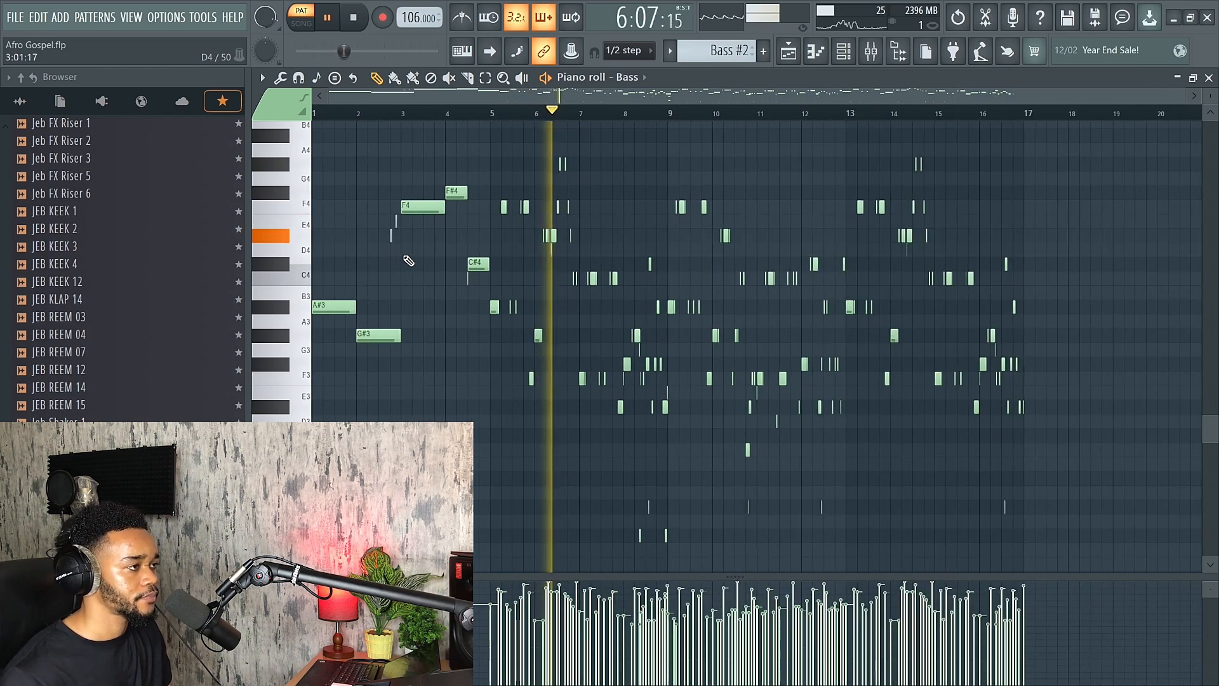
scroll(520, 266, "up", 5)
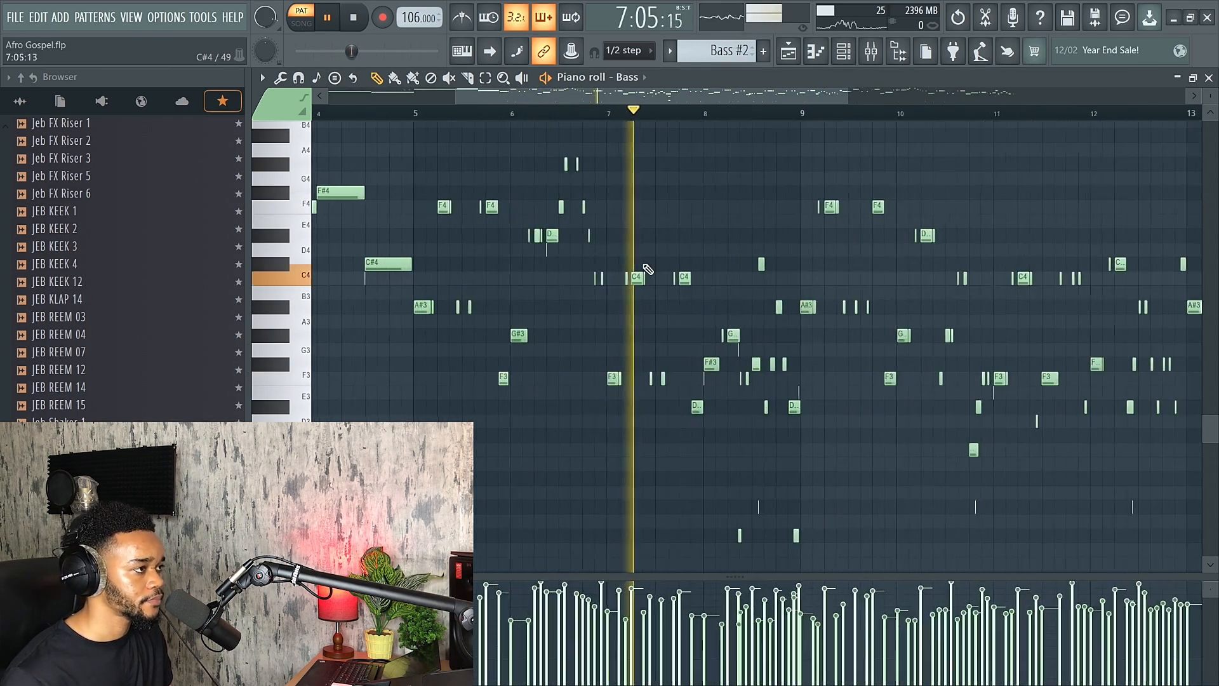
scroll(507, 270, "down", 4)
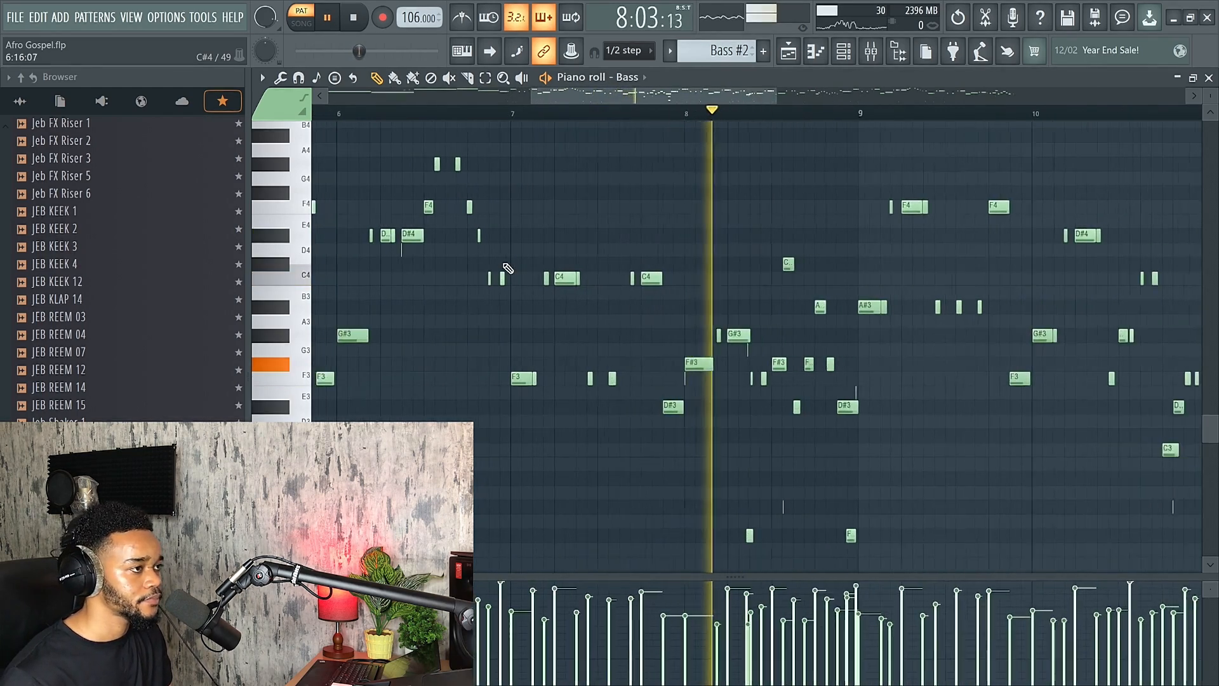
scroll(501, 271, "up", 2)
key("space")
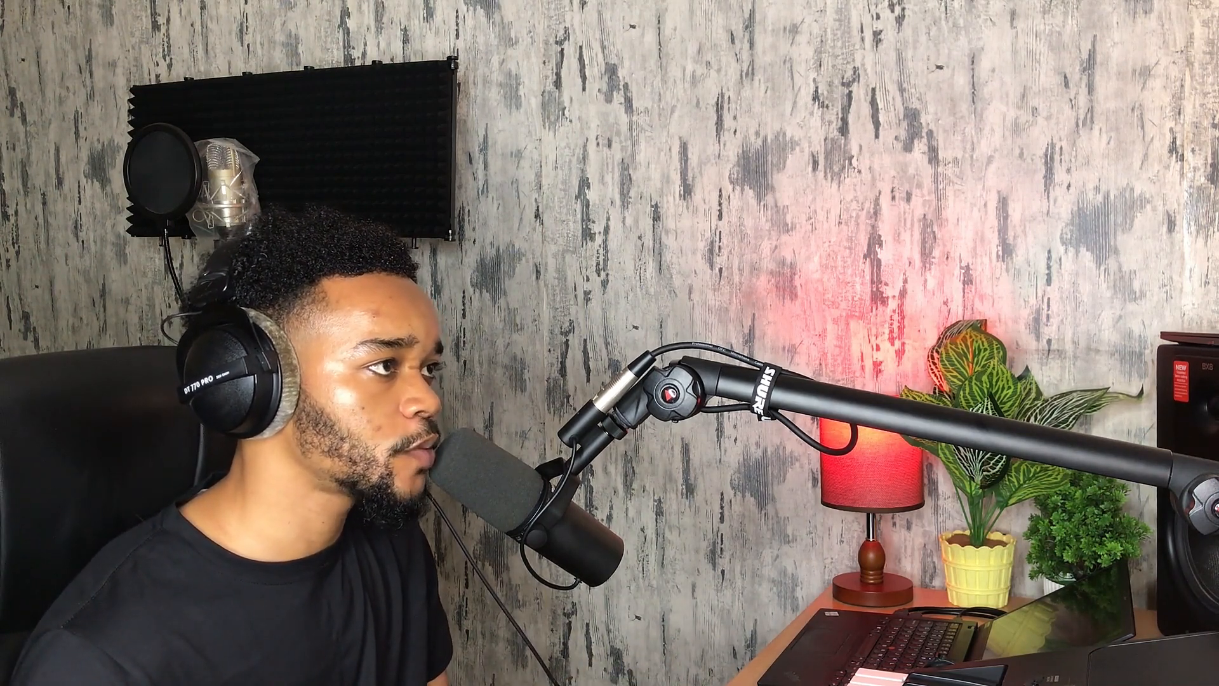
key("space")
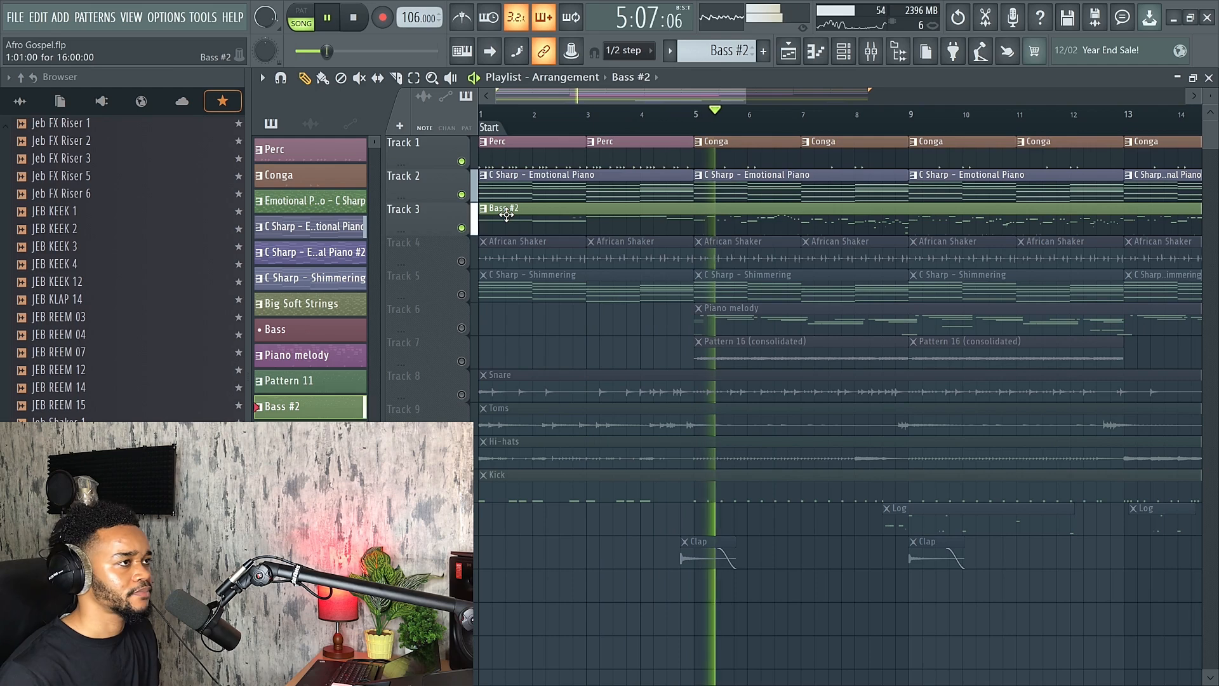
key("space")
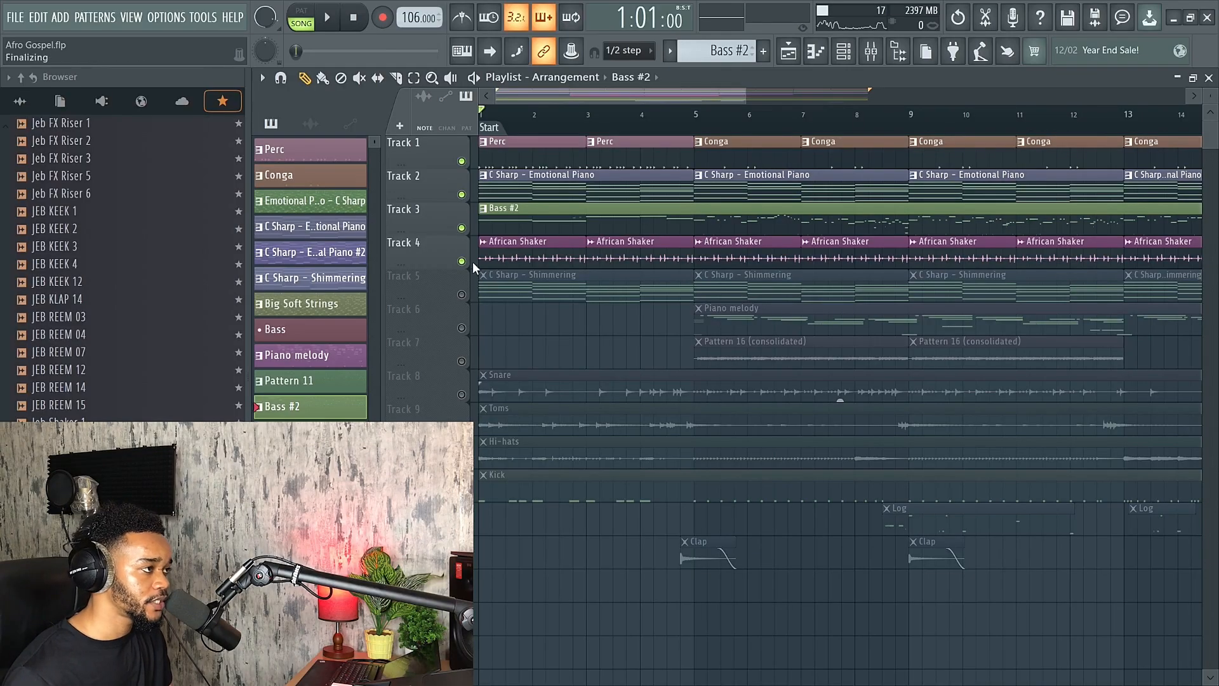
Mute the Bass #2 track, solo Track 4, and play the African Shaker on its own
left_click(461, 228)
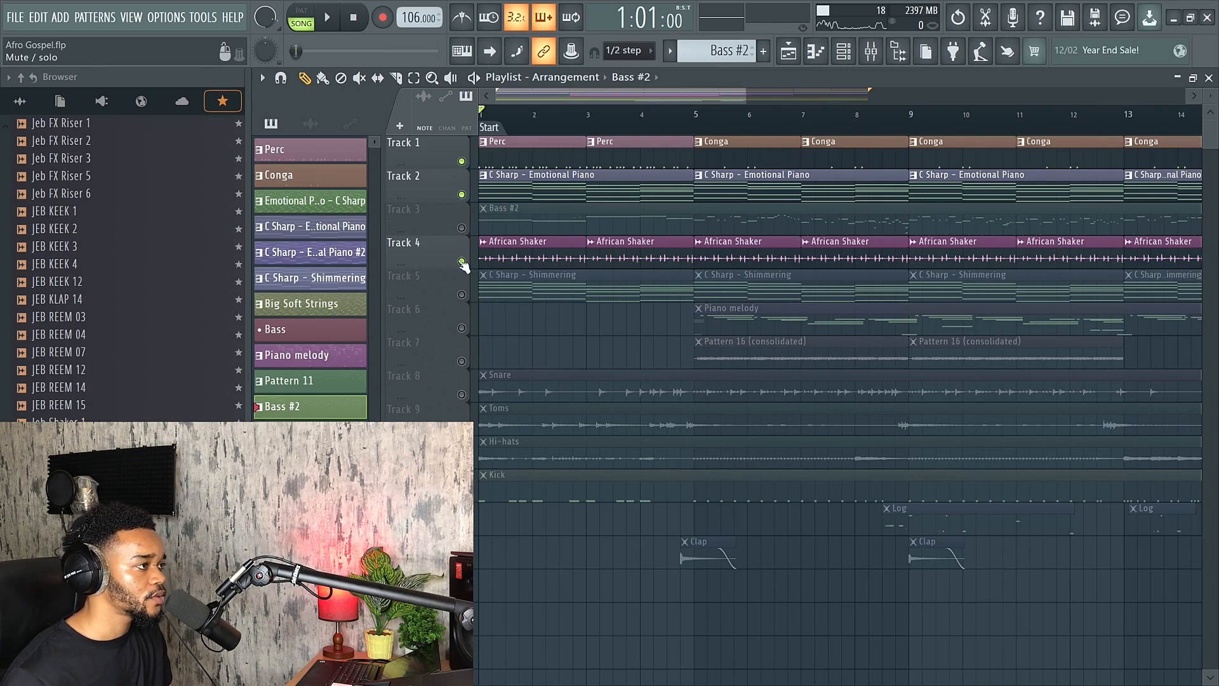
right_click(461, 261)
key("space")
key("space")
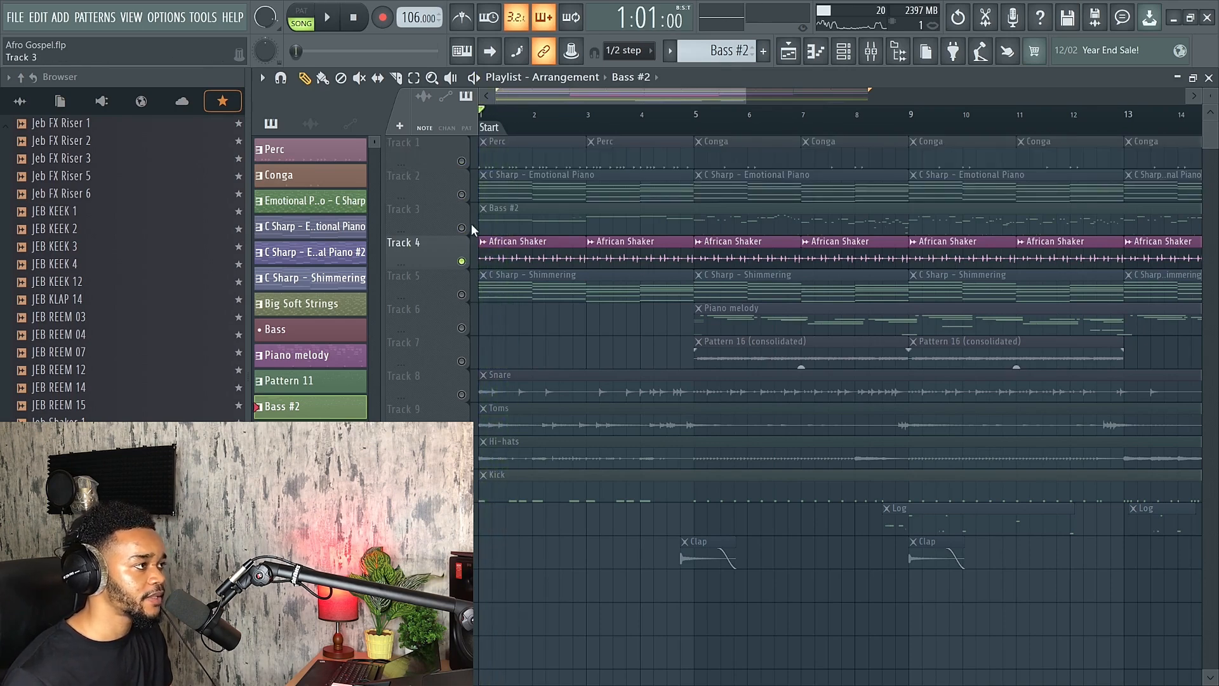
Unmute Tracks 1 to 3 and play them together with the African Shaker
left_click(462, 228)
left_click(462, 194)
left_click(461, 162)
key("space")
scroll(508, 231, "up", 5)
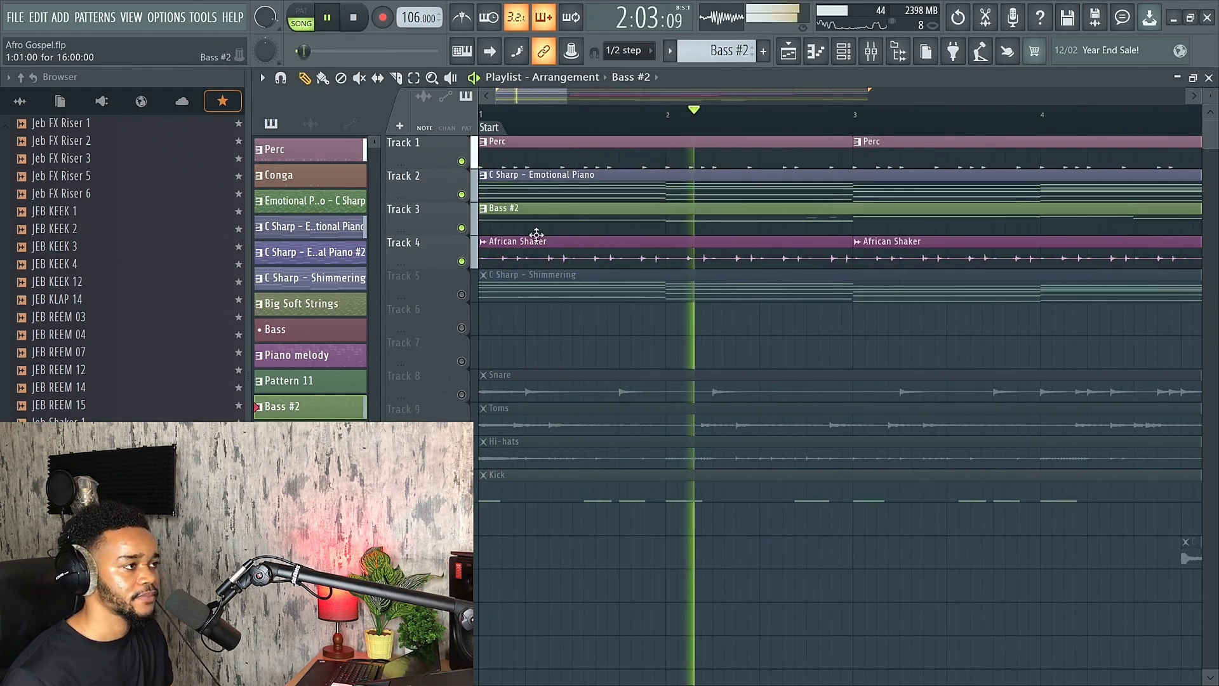
key("space")
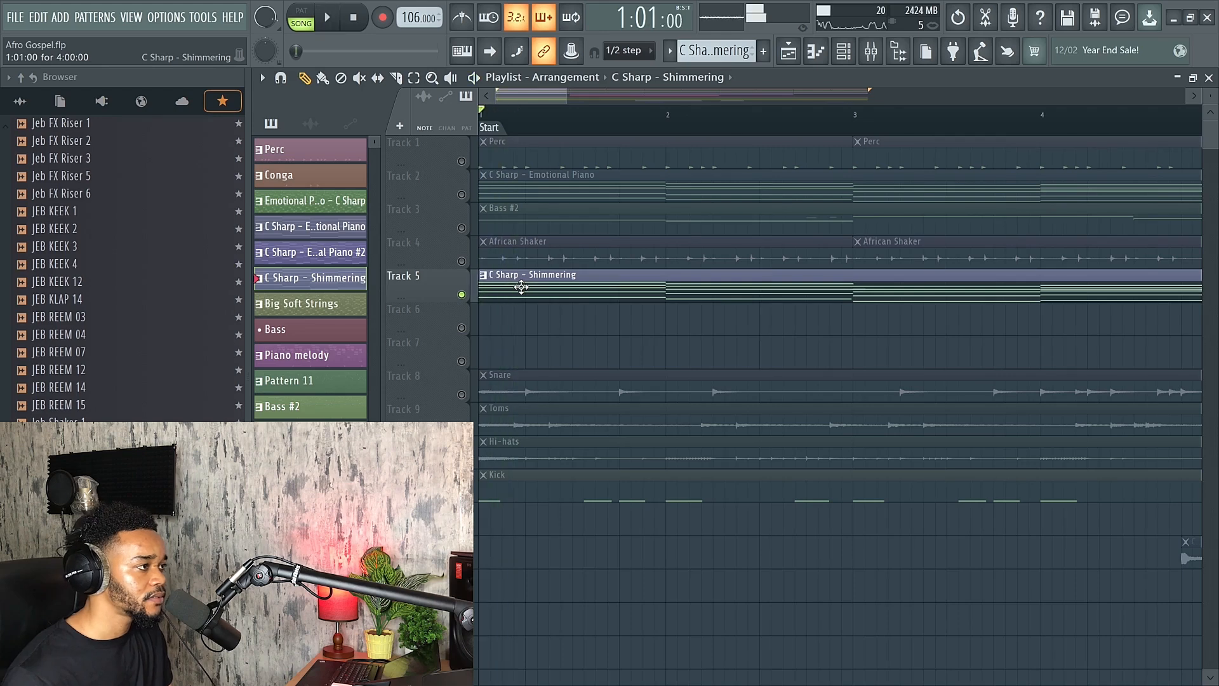
Inspect the chords of the first C Sharp - Shimmering clip in the piano roll, play them, and return to the playlist
double_click(520, 287)
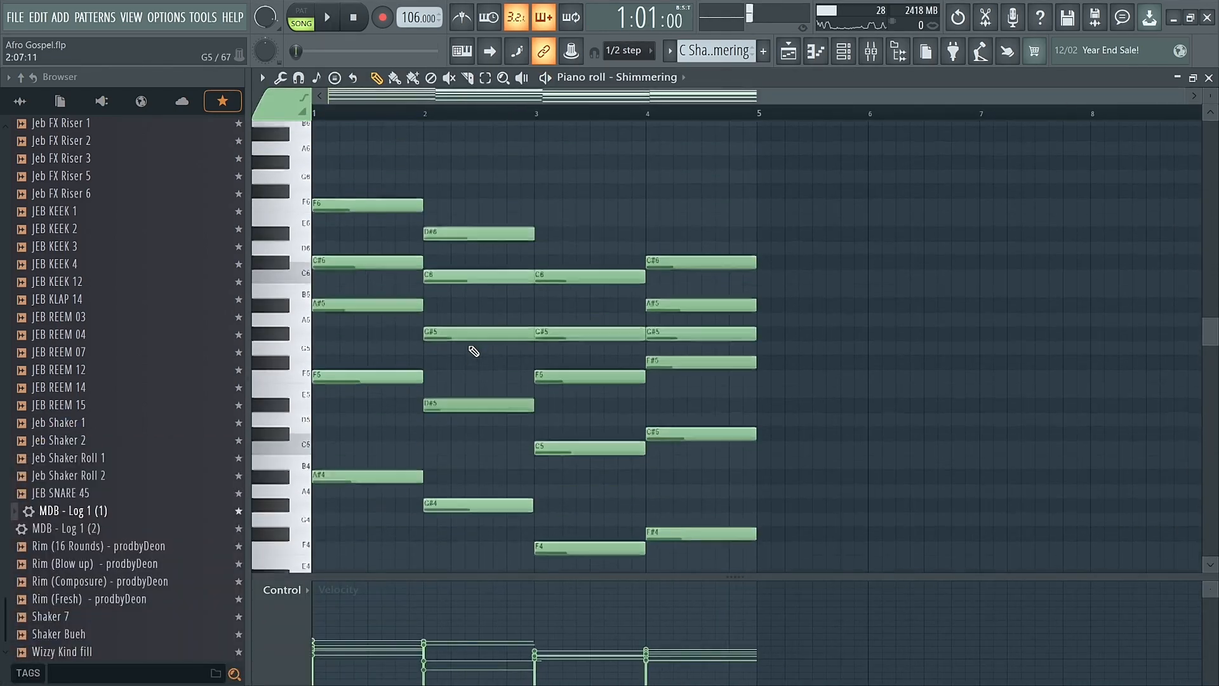
key("space")
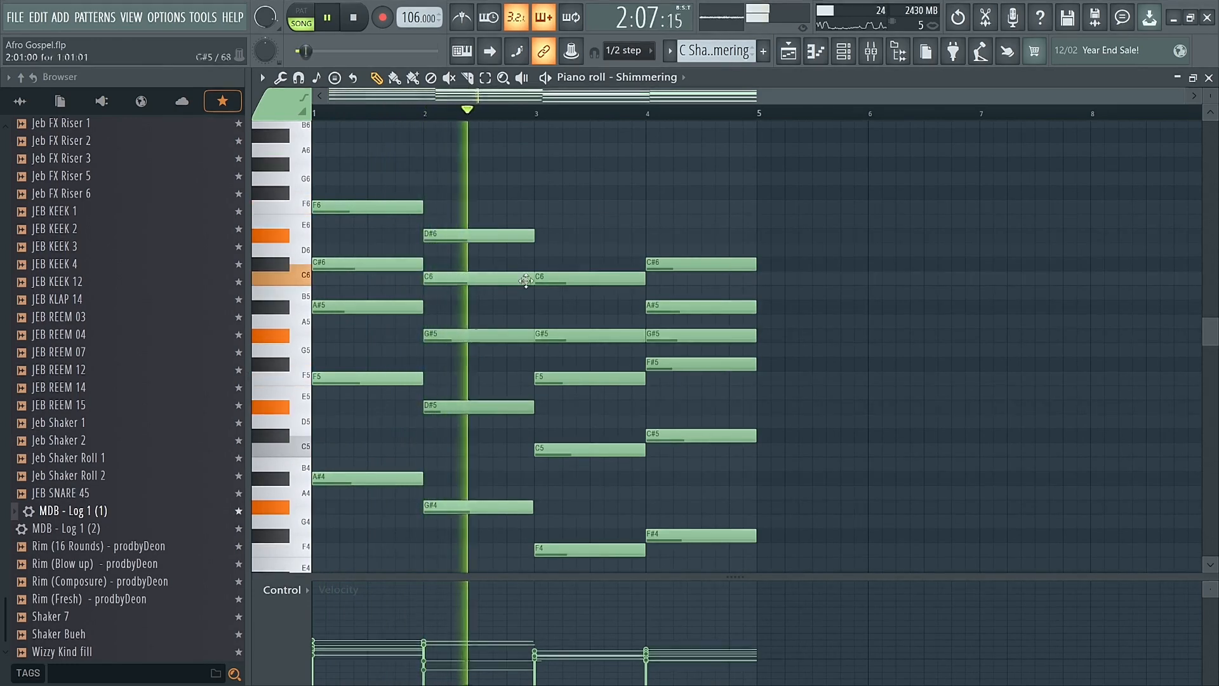
key("space")
left_click(795, 56)
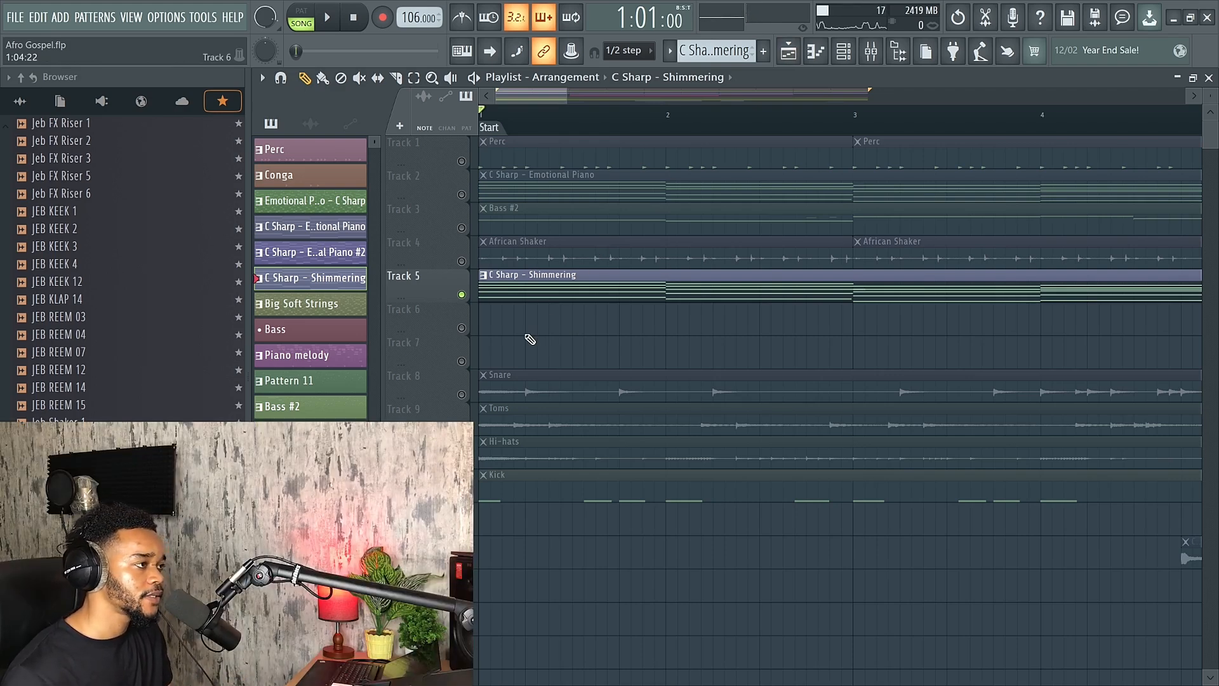
Play the soloed Shimmering clips on Track 5 from the playlist
scroll(580, 327, "down", 3)
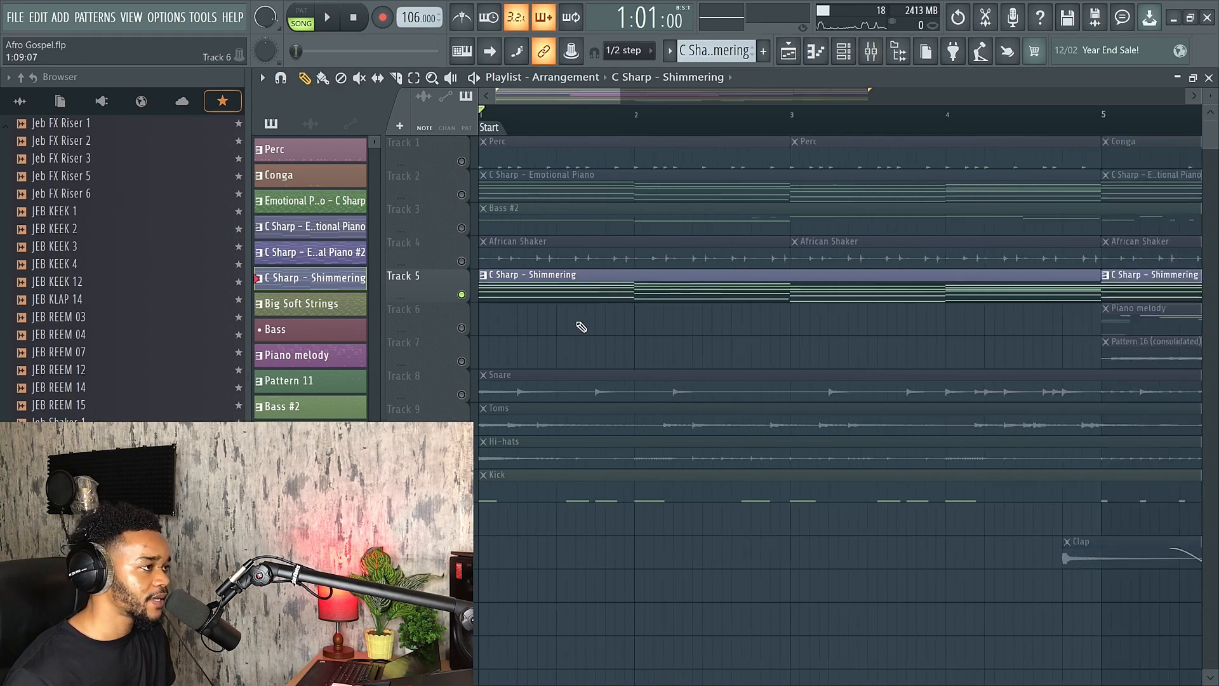
key("space")
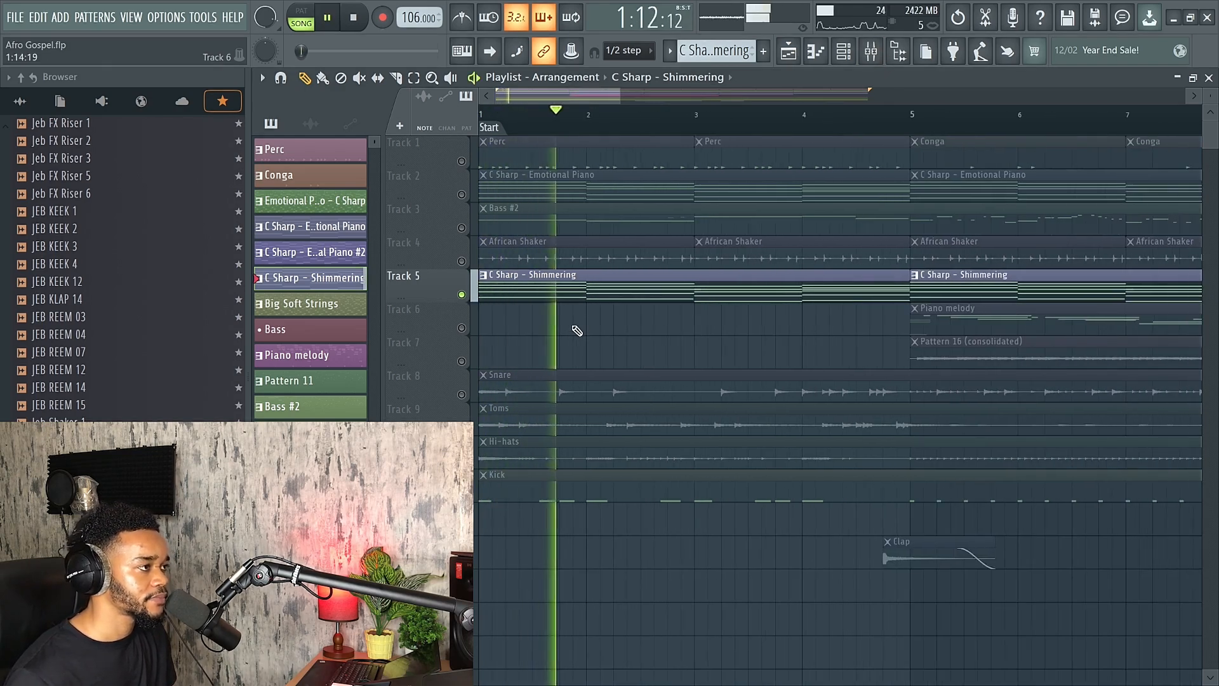
scroll(576, 335, "down", 3)
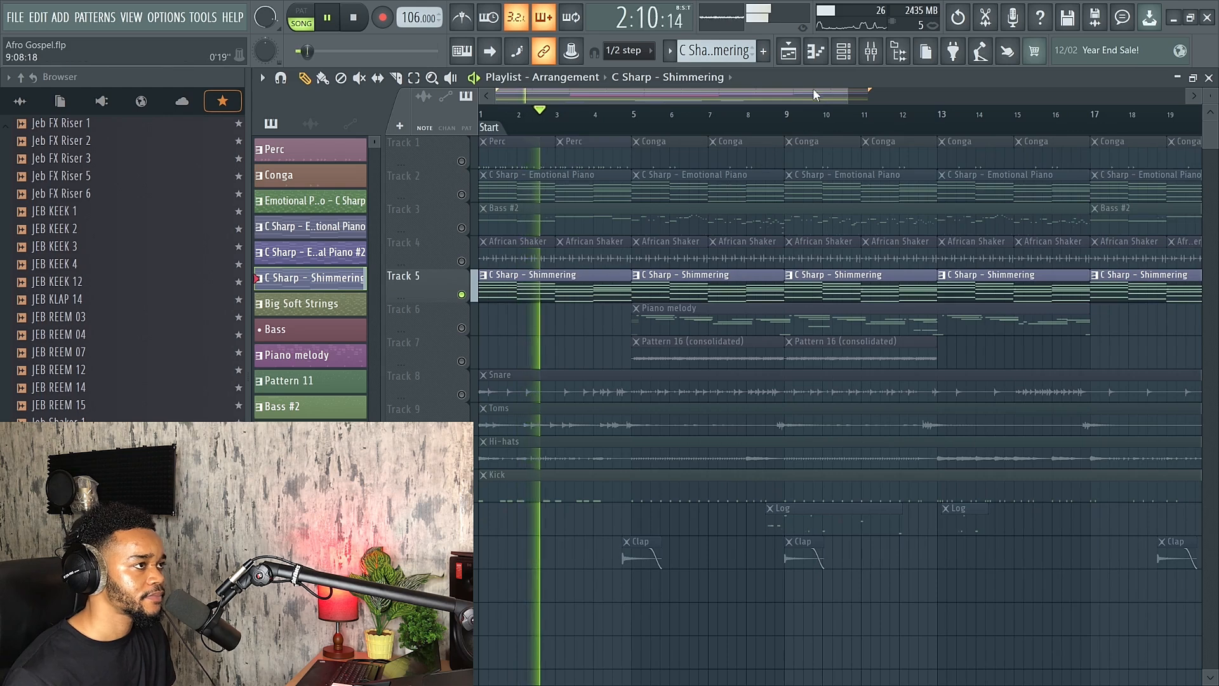
key("space")
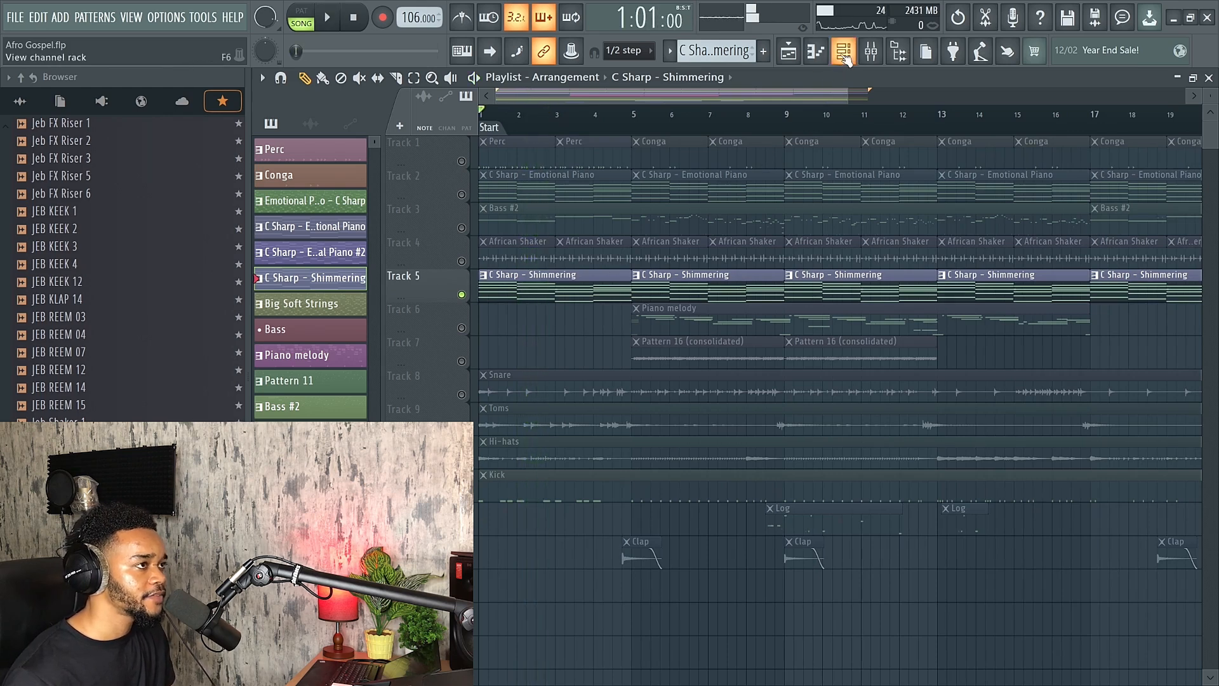
Select the Shimmering channel in the channel rack, play it briefly, and close the rack
left_click(845, 57)
left_click(602, 366)
key("space")
key("space")
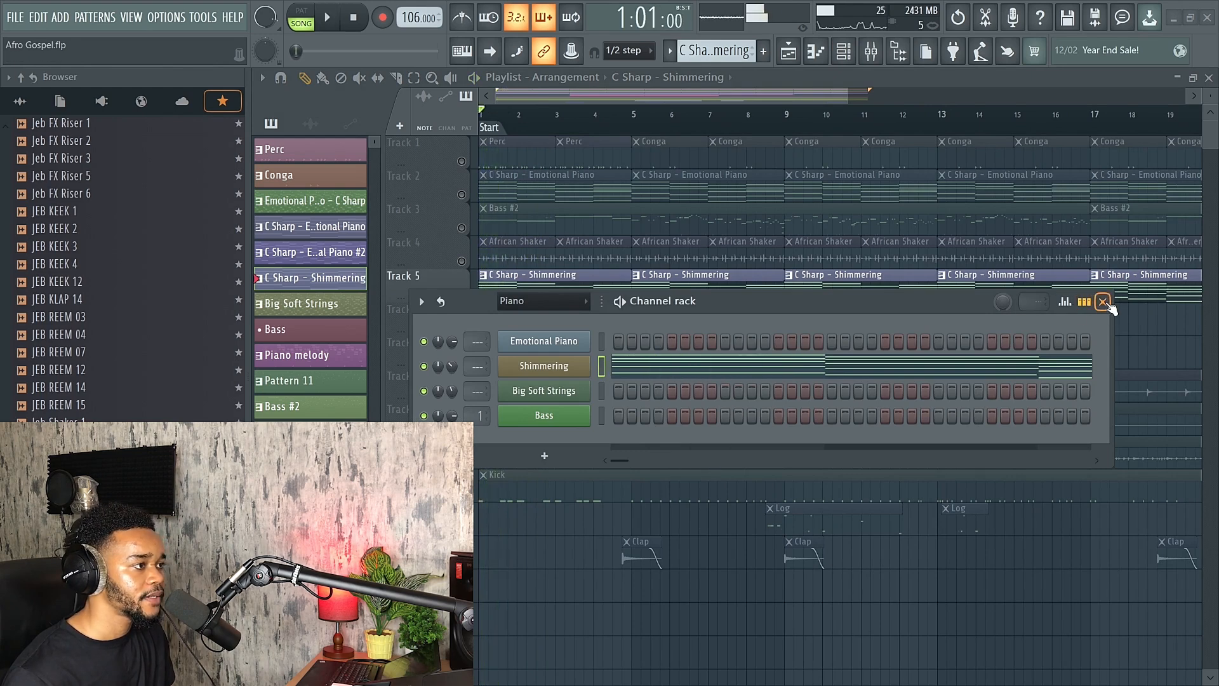
left_click(1104, 302)
Route the Shimmering channel to mixer insert 4 and load Pro-Q 3 into its first effect slot
left_click(875, 52)
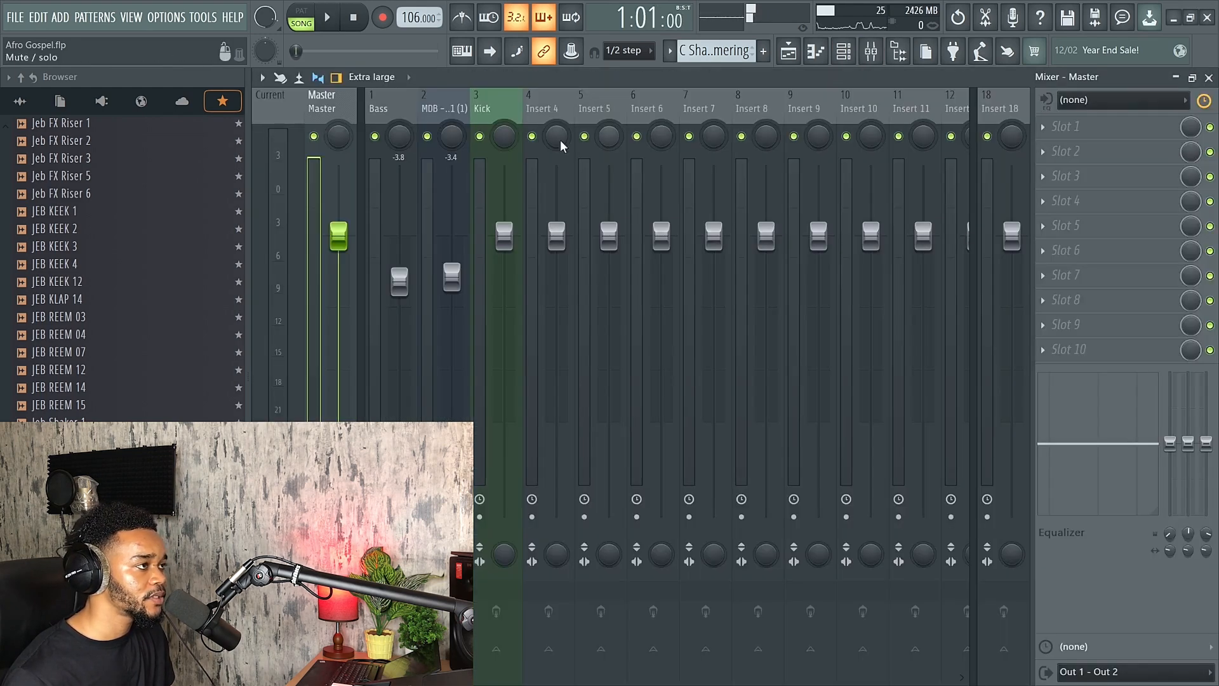
left_click(543, 109)
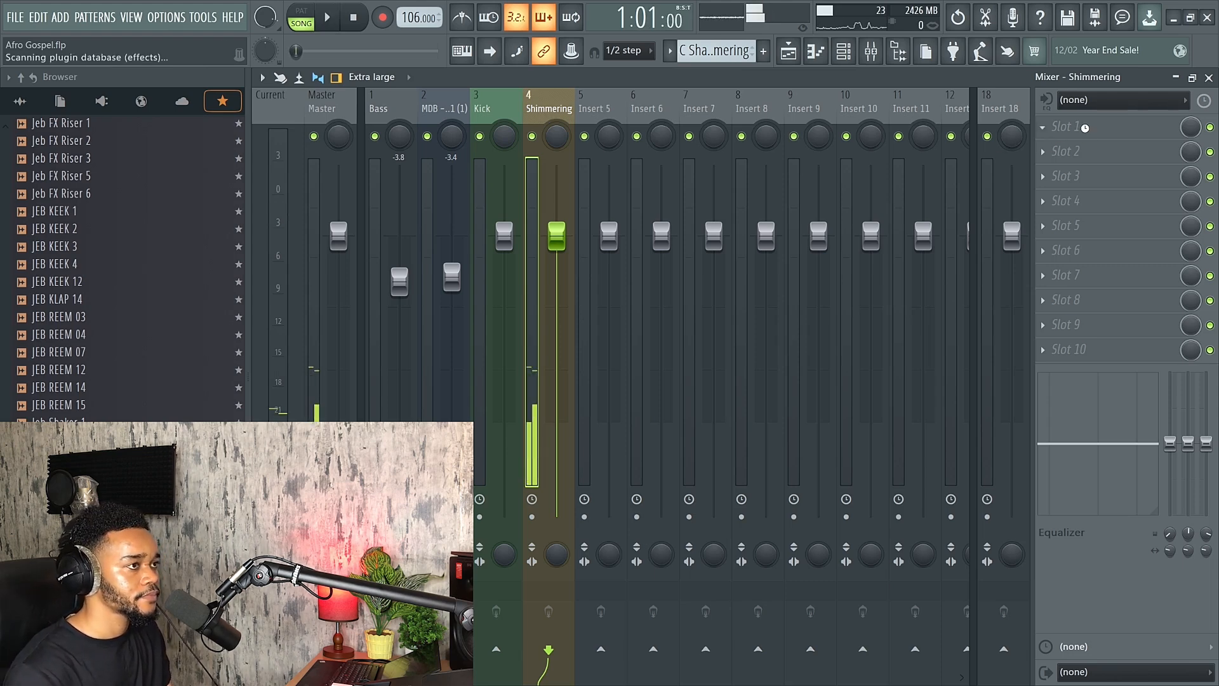
type("pro")
key("Return")
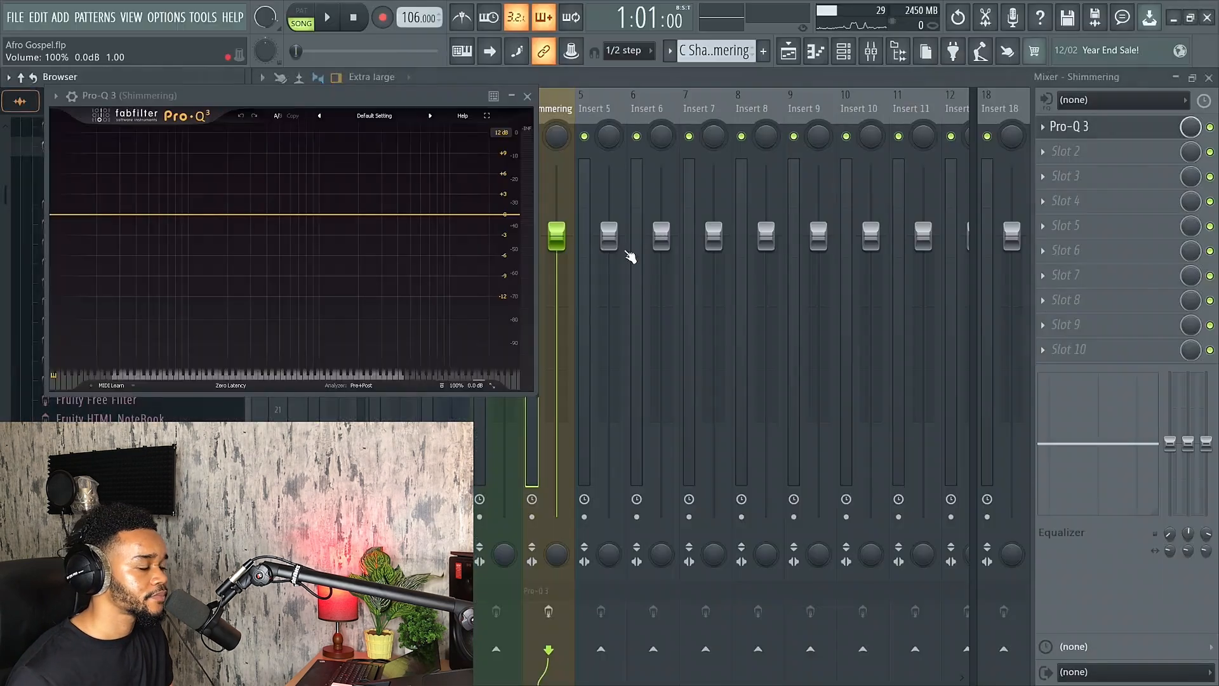
Add a 48 dB/oct high-cut band at about 2137 Hz in Pro-Q 3 and move the plugin window clear of the browser
double_click(454, 232)
key("ctrl+z")
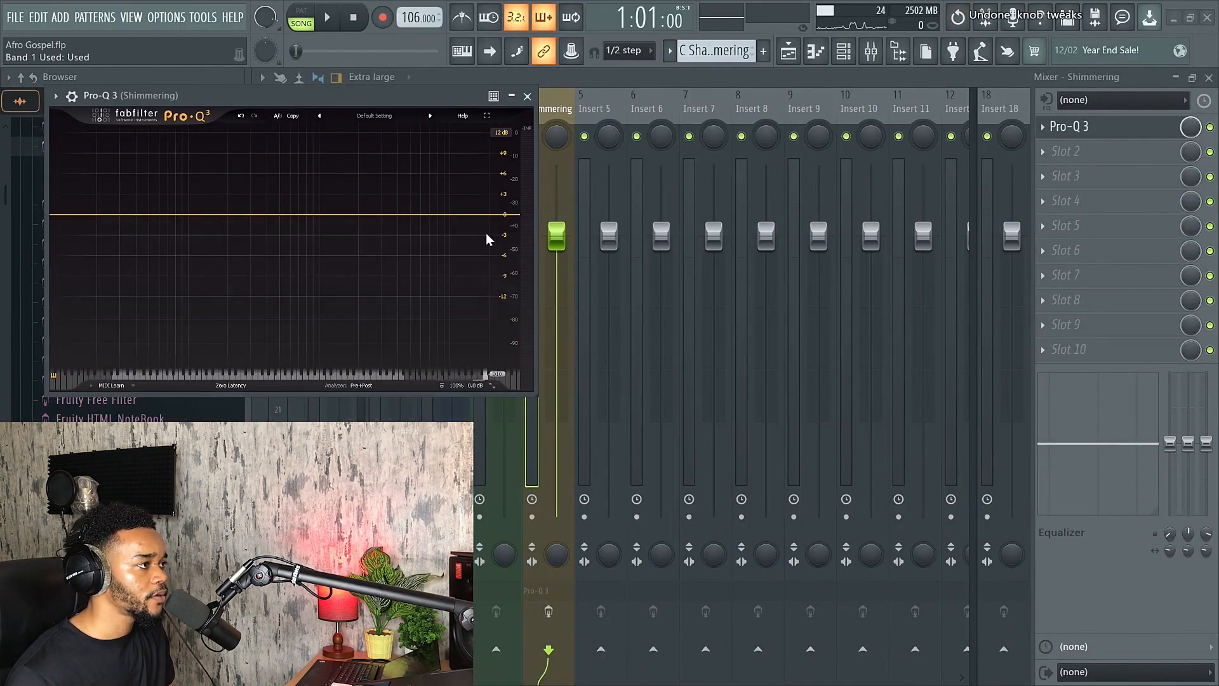
double_click(488, 239)
left_click(458, 200)
left_click(486, 325)
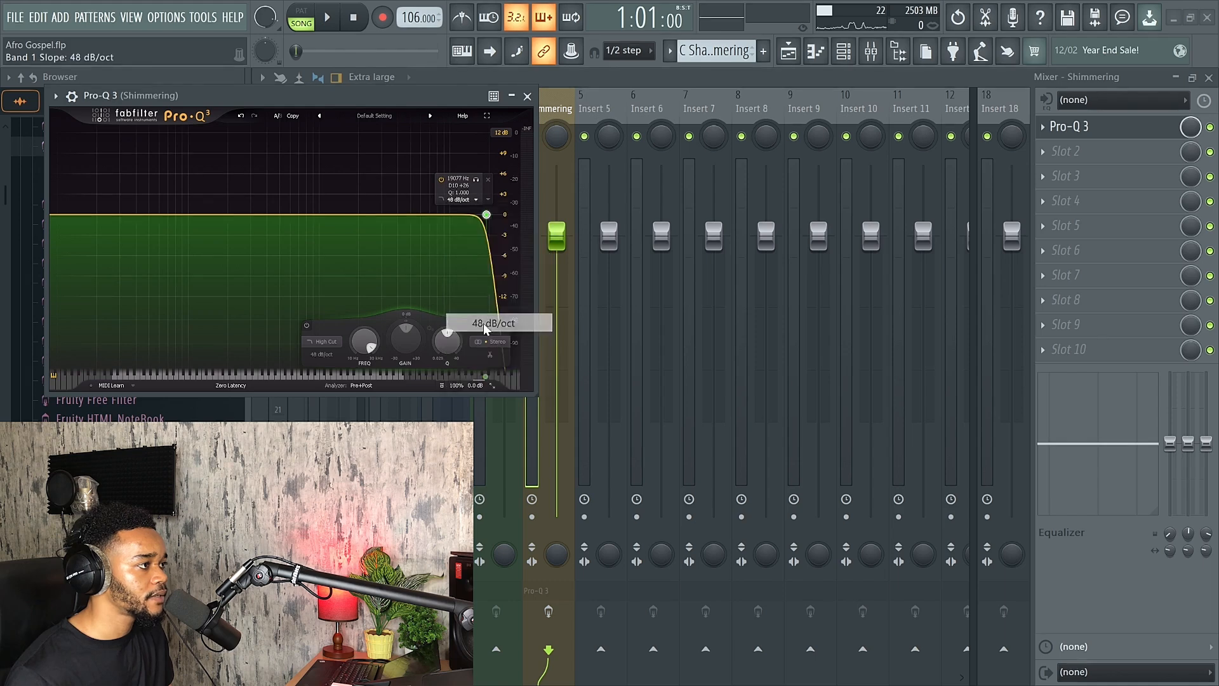
left_click_drag(364, 339, 360, 359)
key("space")
left_click_drag(381, 96, 801, 103)
key("space")
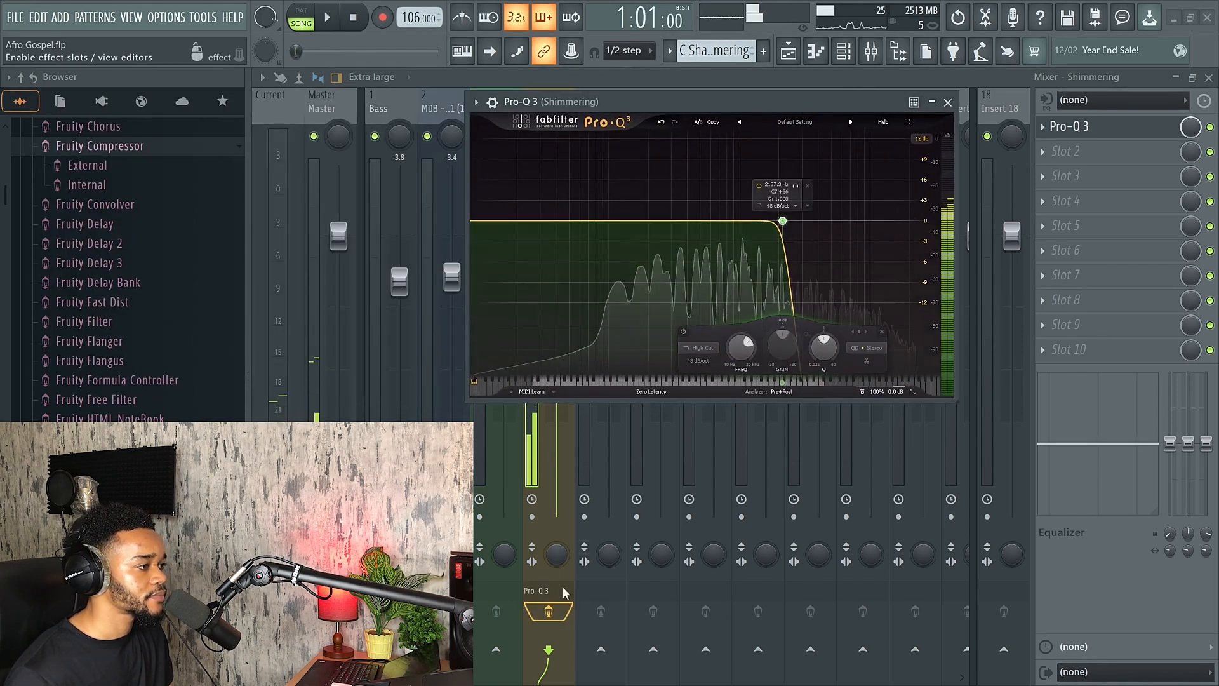
Raise the high-cut band's frequency to about 2803 Hz while the Shimmering part plays
key("space")
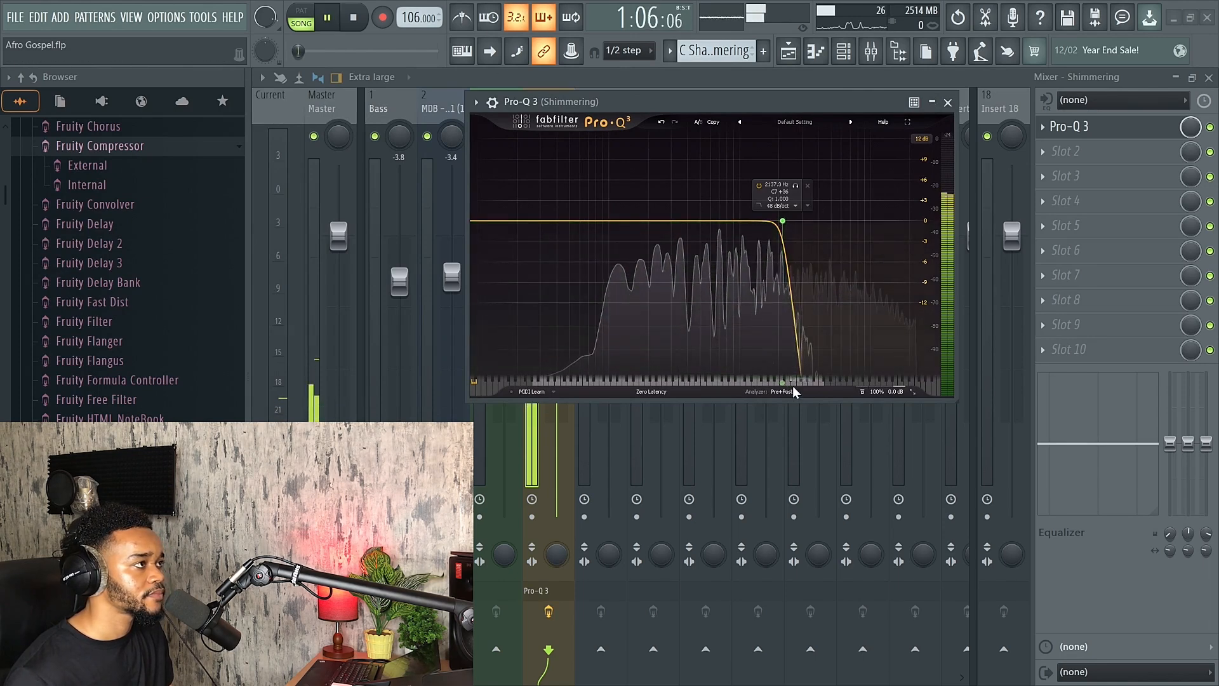
left_click(784, 220)
left_click_drag(748, 351, 749, 346)
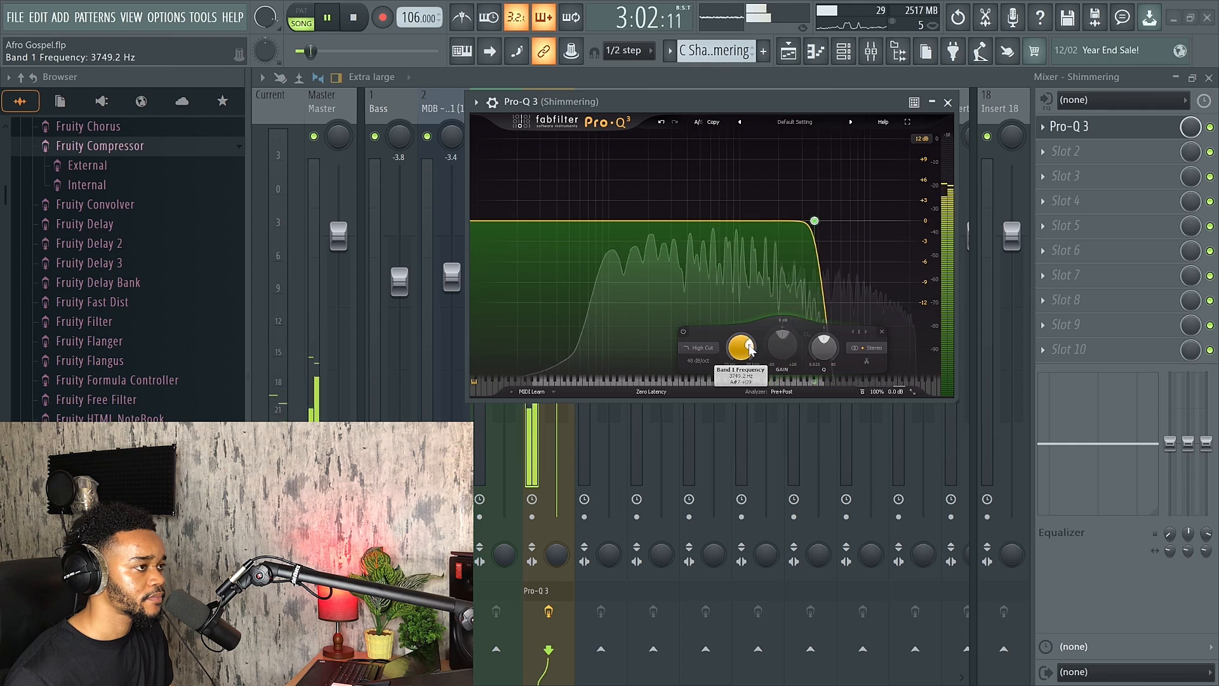
left_click_drag(749, 348, 753, 351)
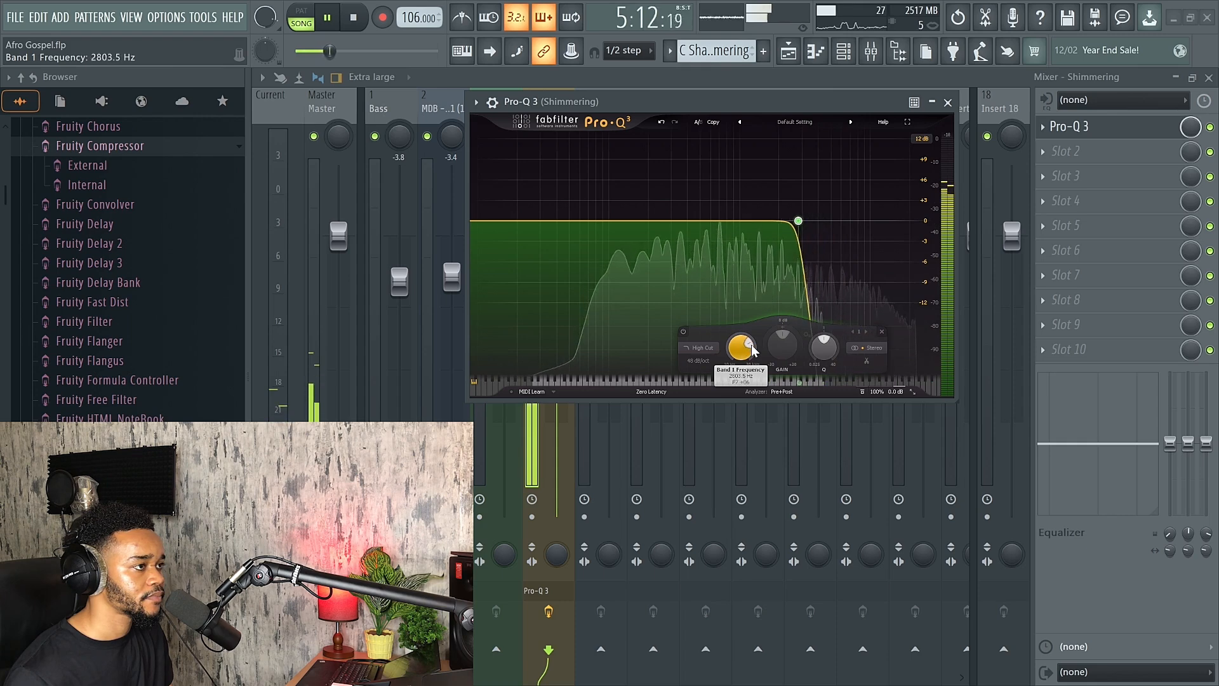
Add a 36 dB/oct low-cut band at about 56 Hz in Pro-Q 3 and close the plugin
double_click(493, 236)
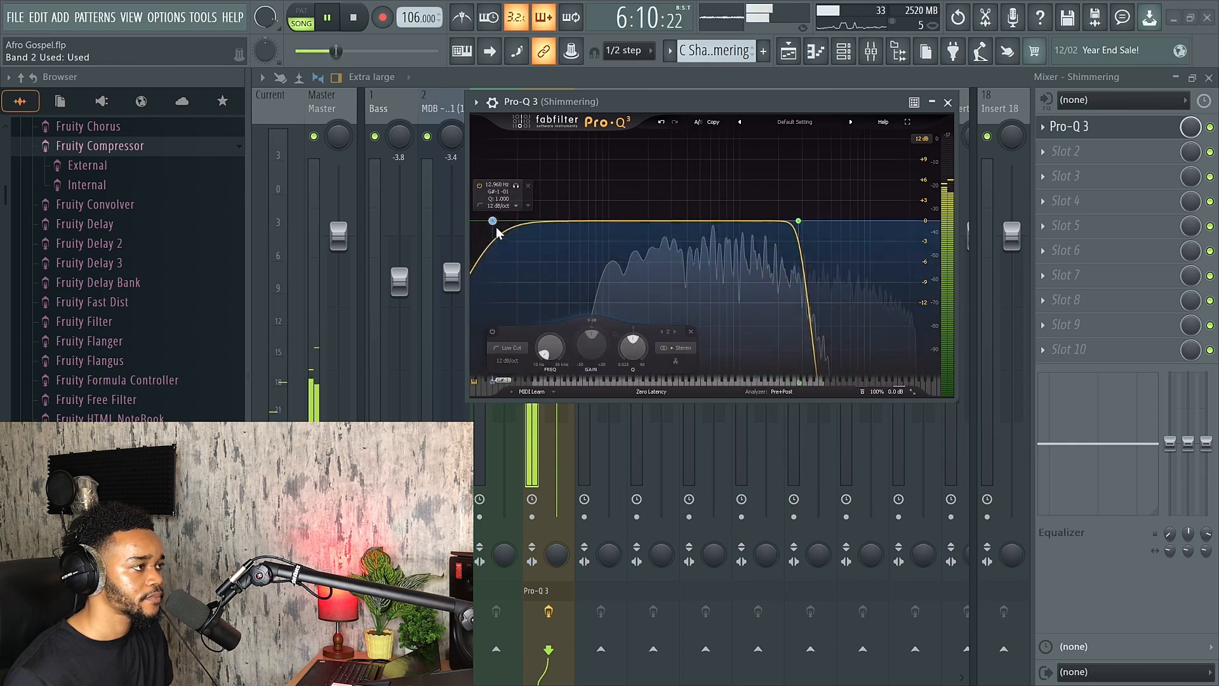
left_click(502, 206)
left_click(518, 312)
left_click_drag(542, 347, 540, 355)
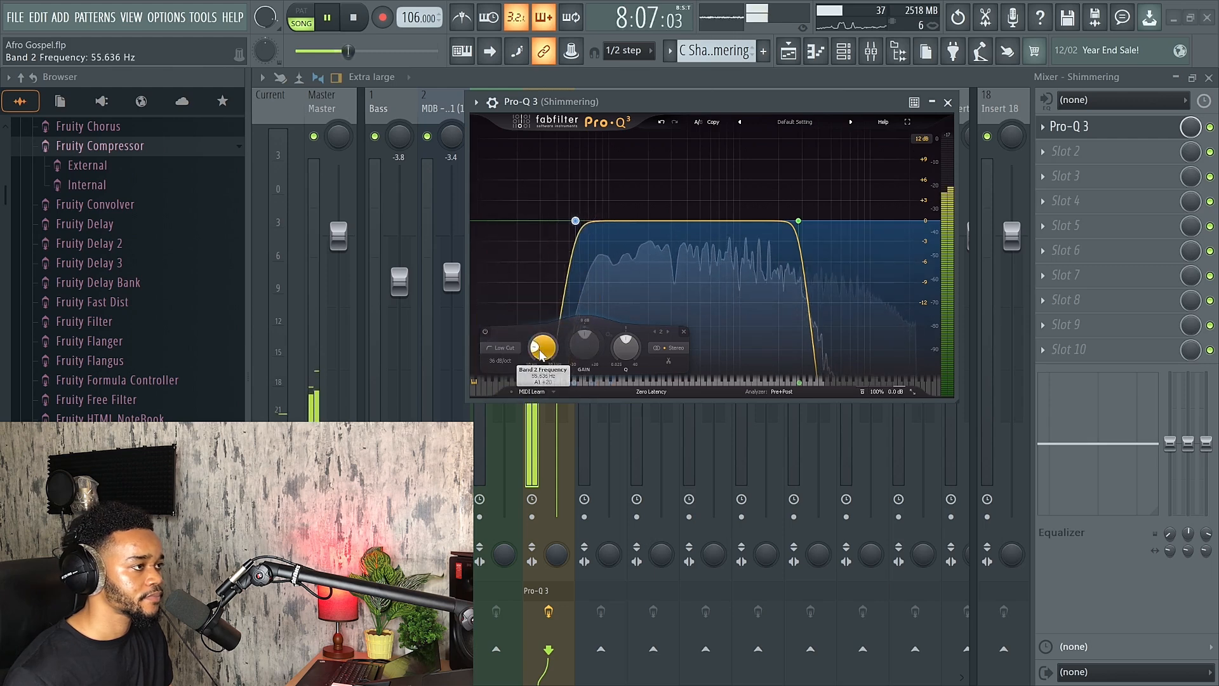
left_click(798, 221)
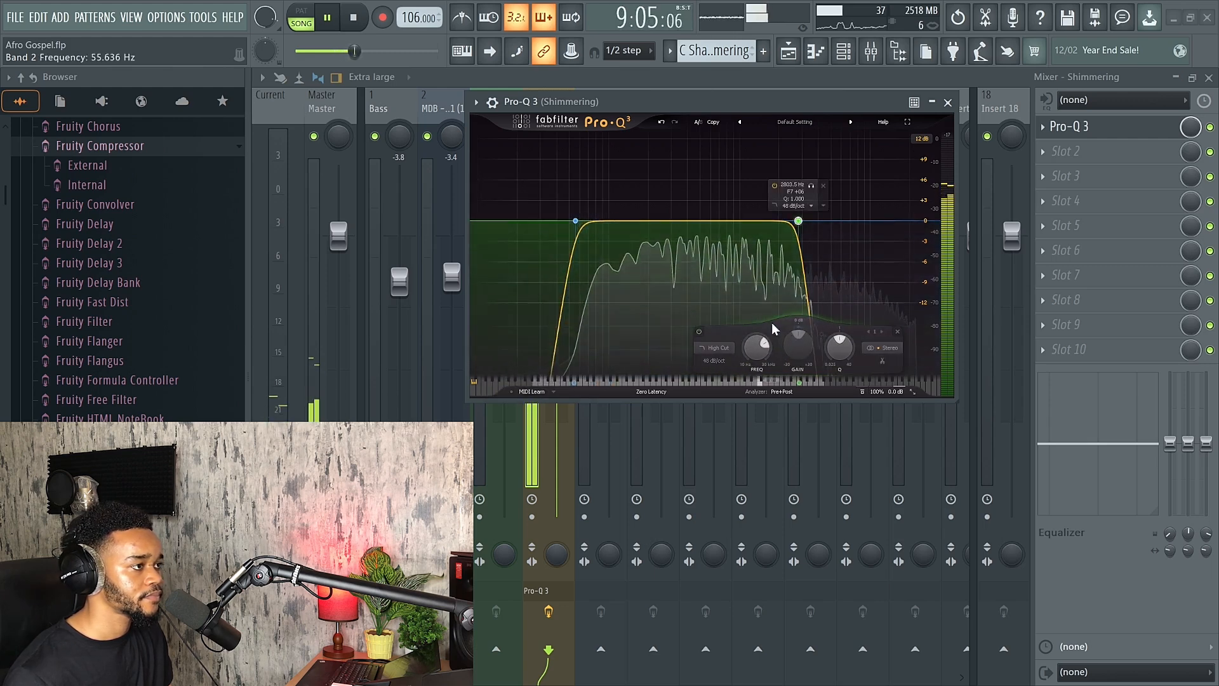
left_click(947, 102)
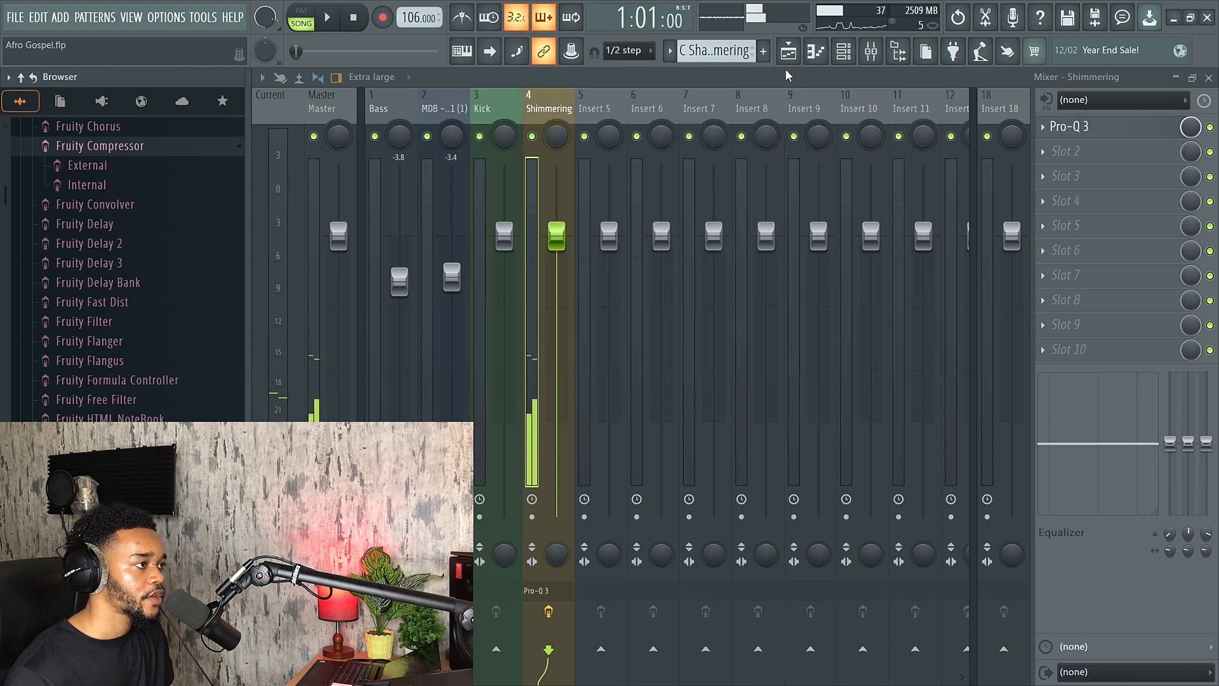
Return to the playlist and play the equalized Shimmering track
left_click(794, 52)
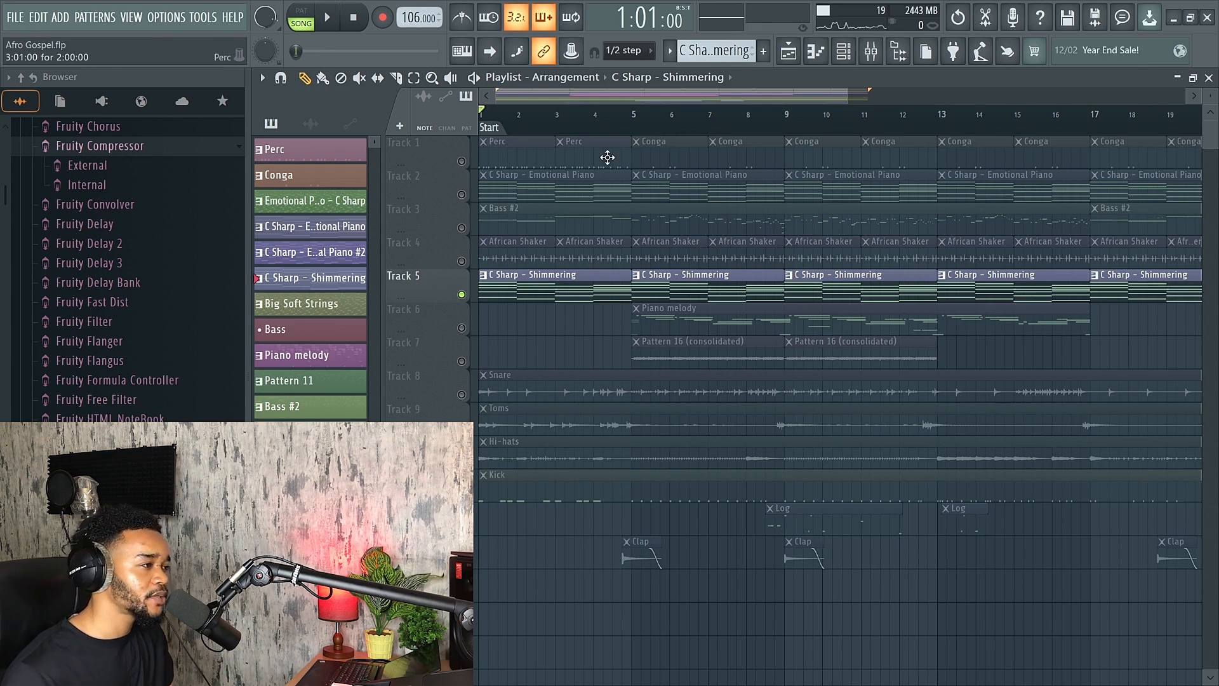
key("space")
key("space")
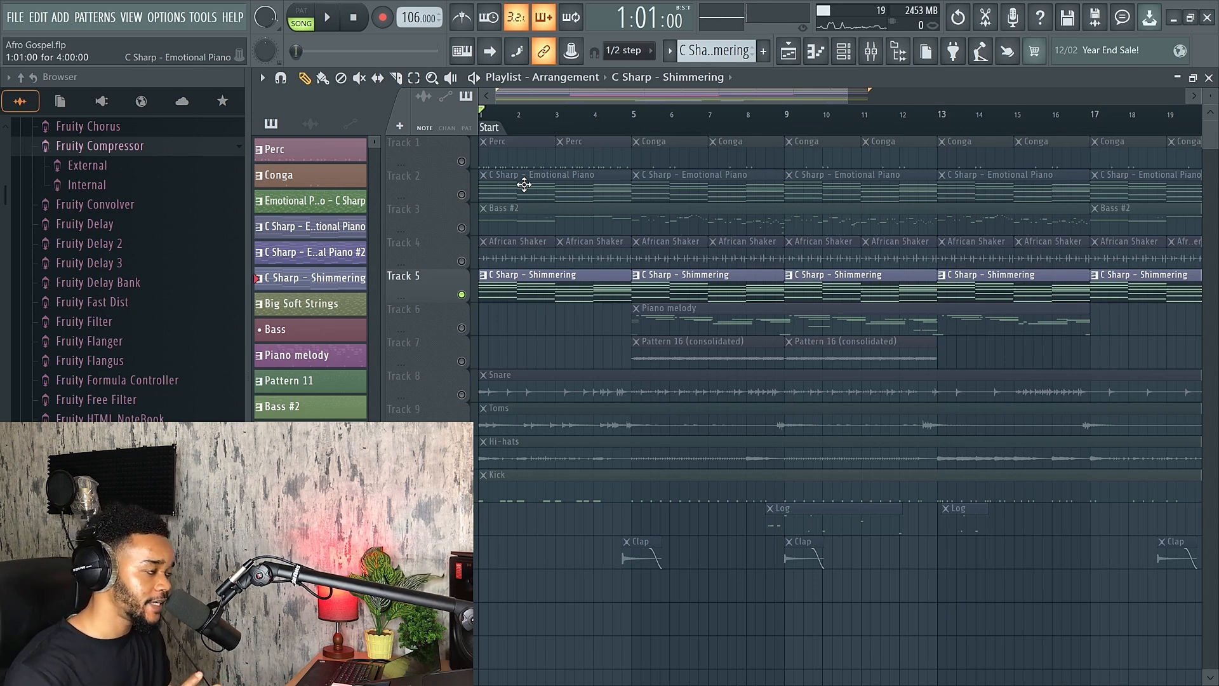
Unmute the Piano melody, African Shaker and Emotional Piano tracks alongside Shimmering and play the layers together
scroll(511, 335, "down", 2)
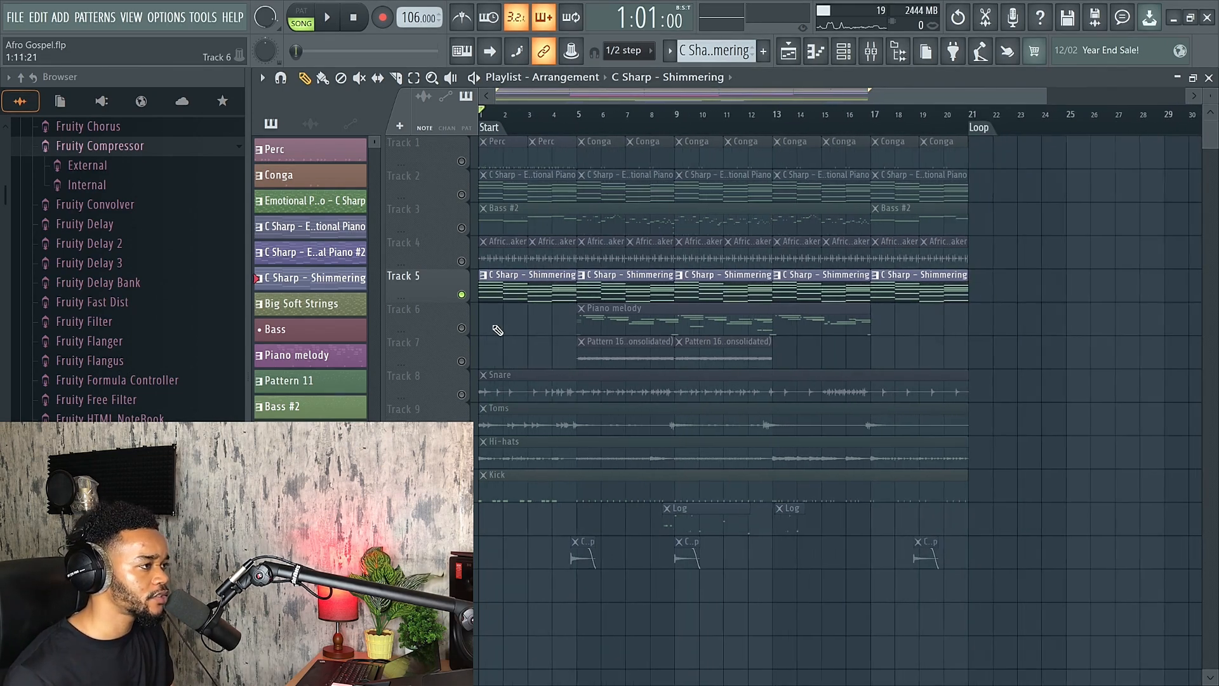
left_click(461, 329)
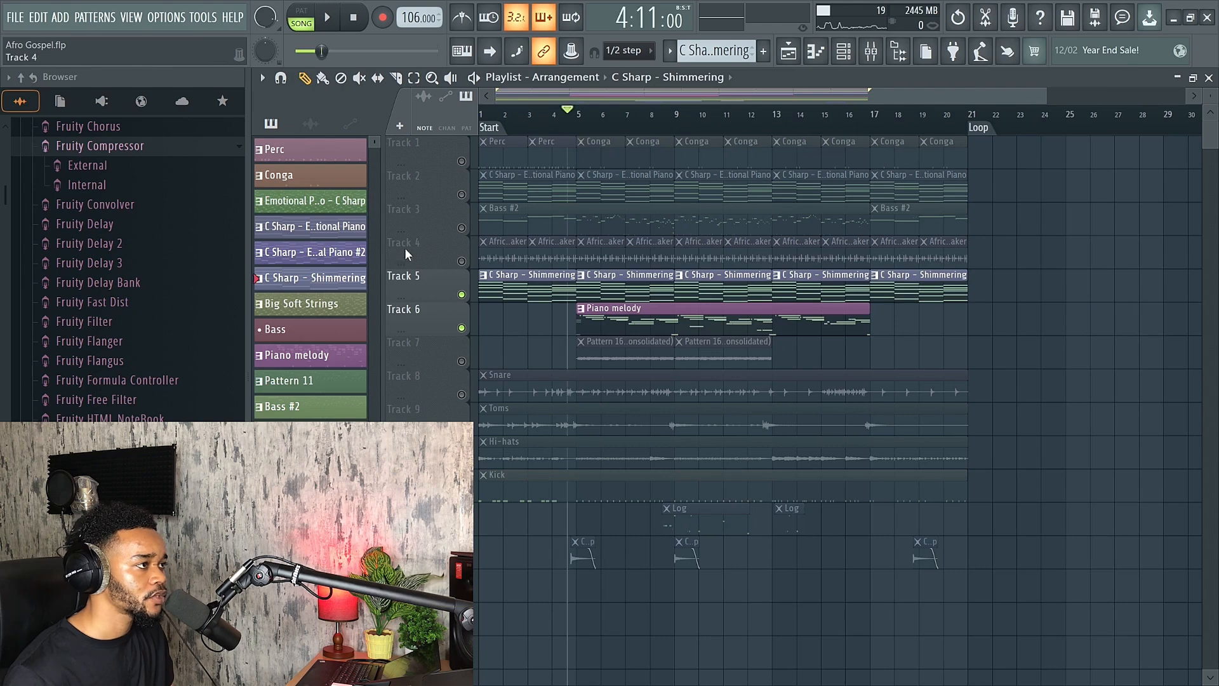
left_click(462, 260)
key("space")
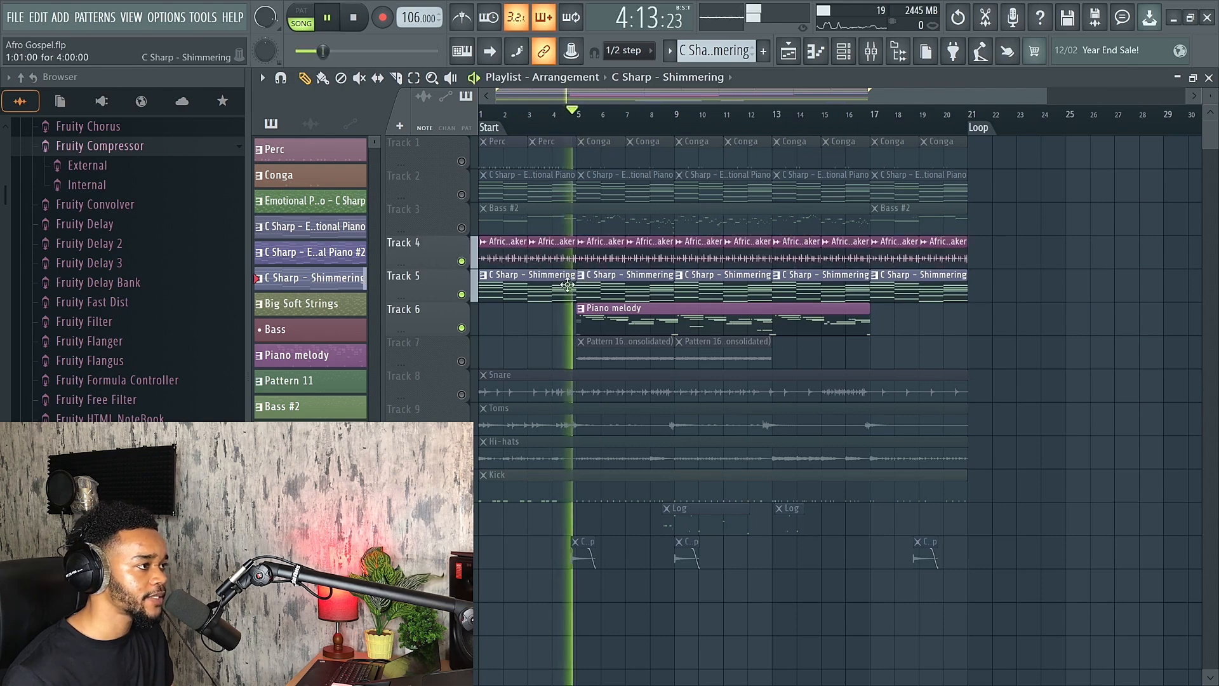
scroll(571, 283, "up", 3)
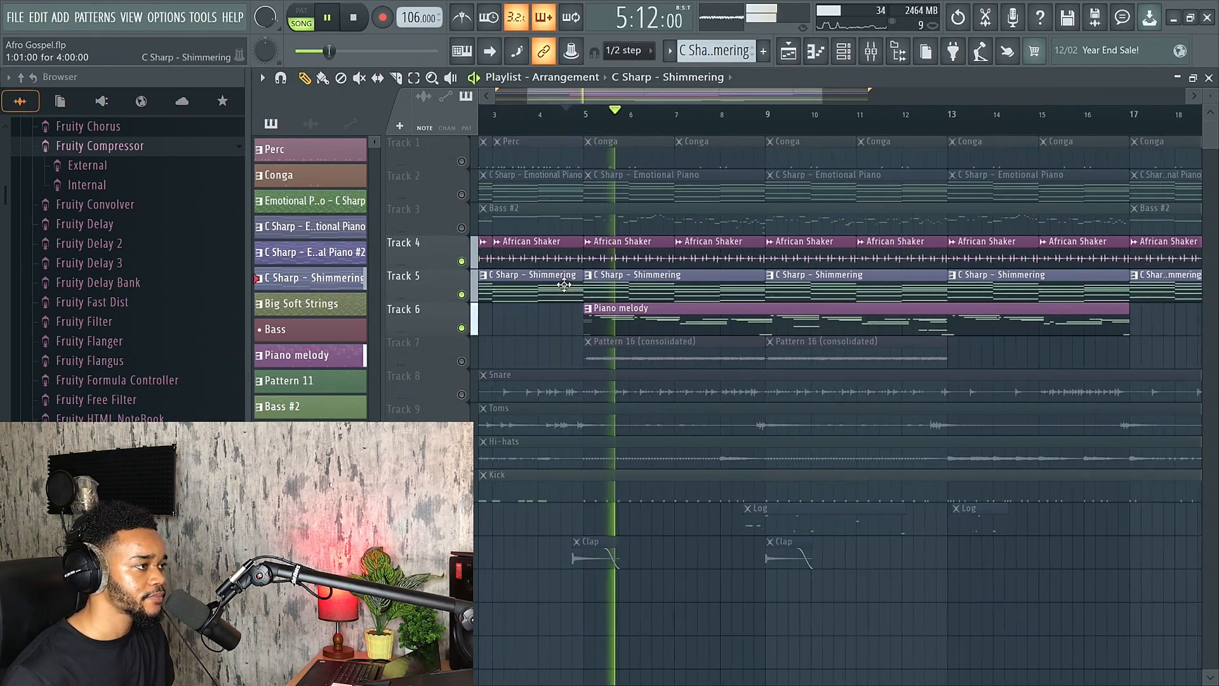
scroll(564, 285, "down", 3)
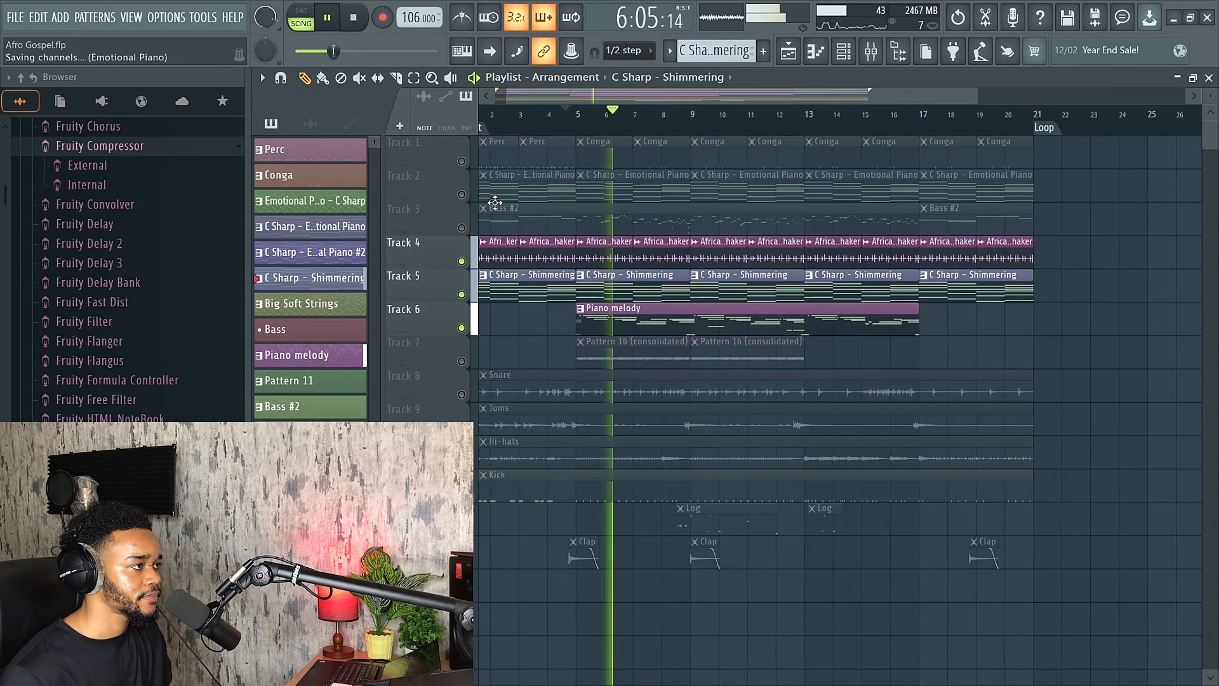
left_click(462, 194)
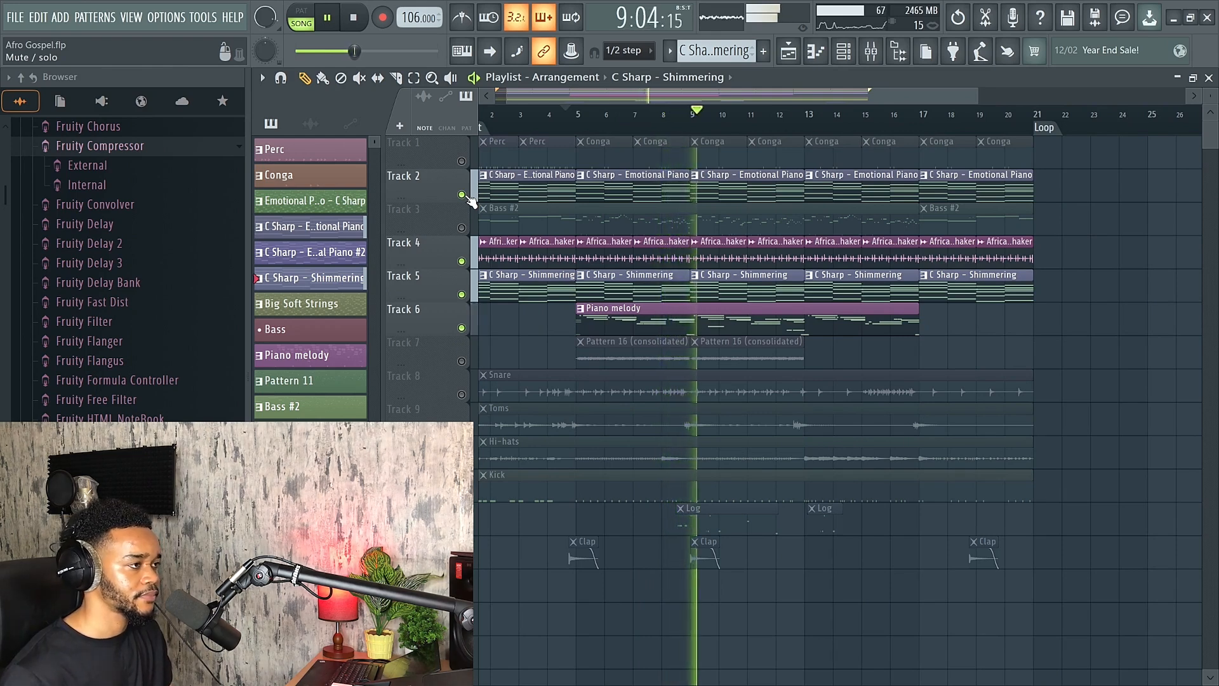
key("space")
Solo the Piano melody track, open its notes in the piano roll and play them with the metronome on
right_click(462, 328)
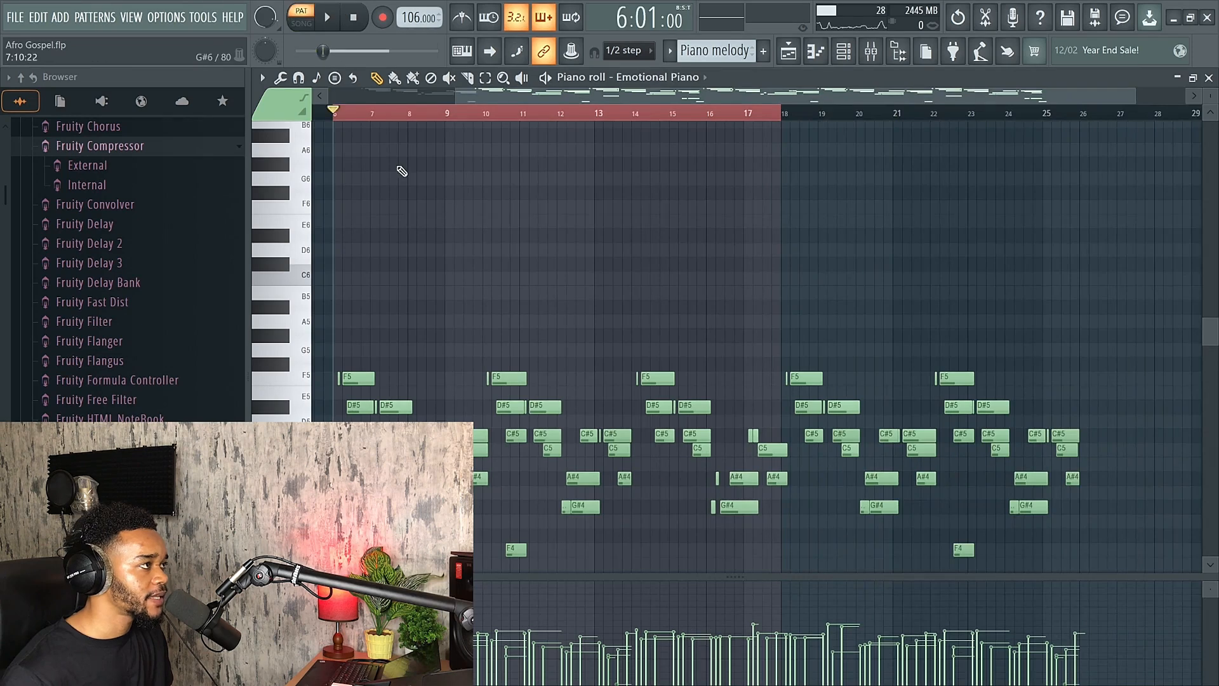
scroll(401, 171, "down", 3)
key("space")
scroll(362, 191, "up", 3)
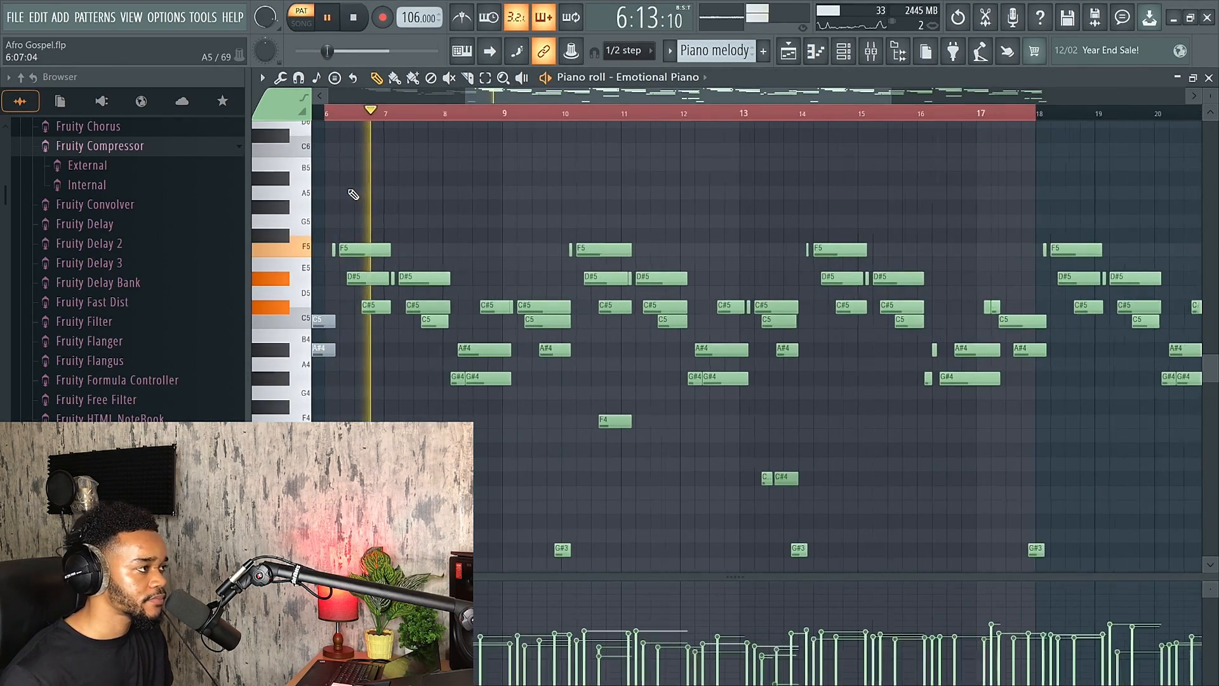
left_click(463, 19)
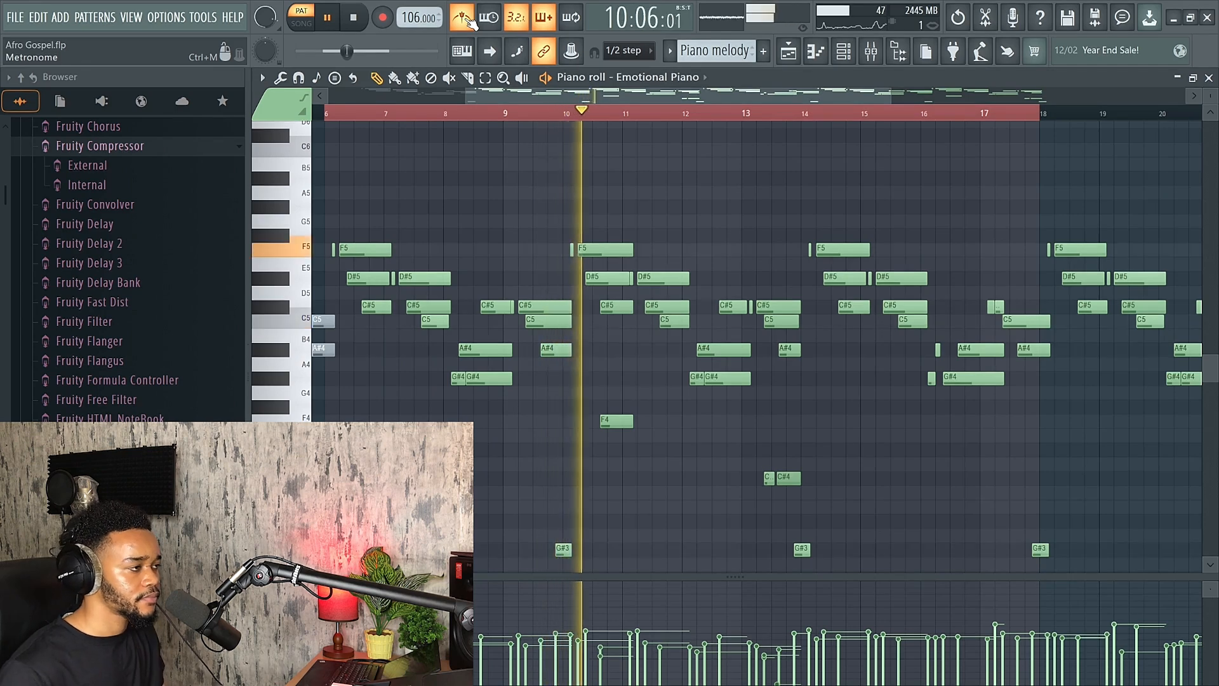
key("space")
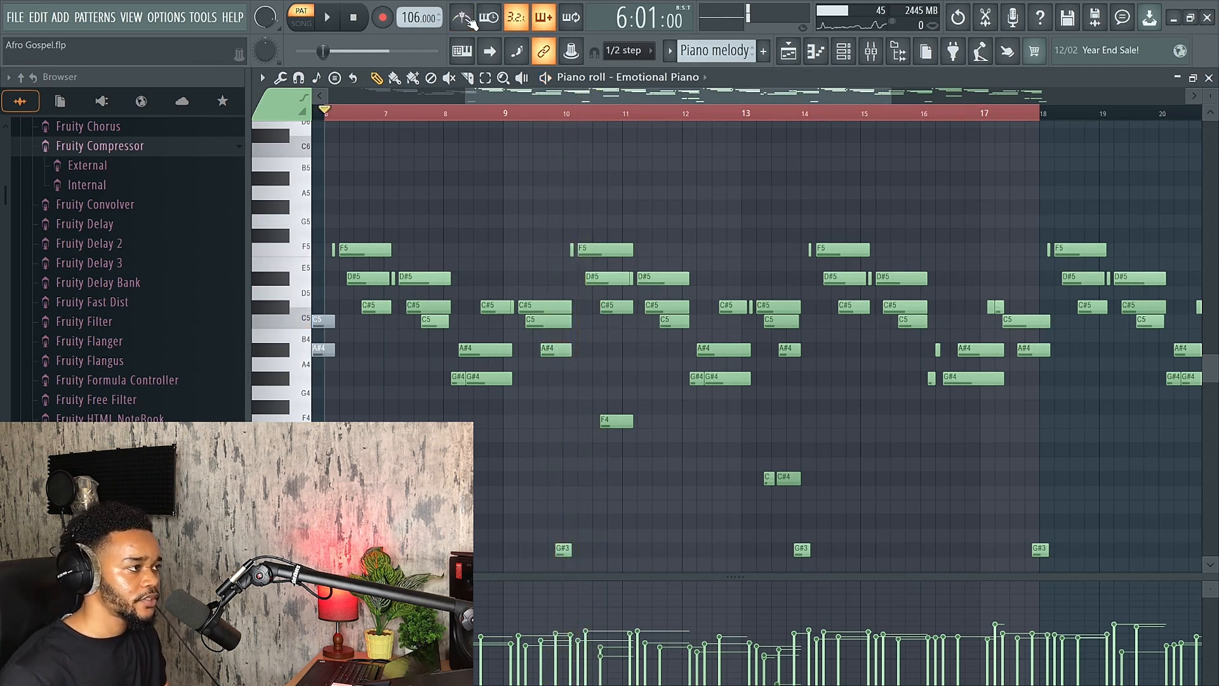
Return to the playlist, unmute the Pattern 16 (consolidated) track and play it together with tracks 1 to 6
left_click(789, 52)
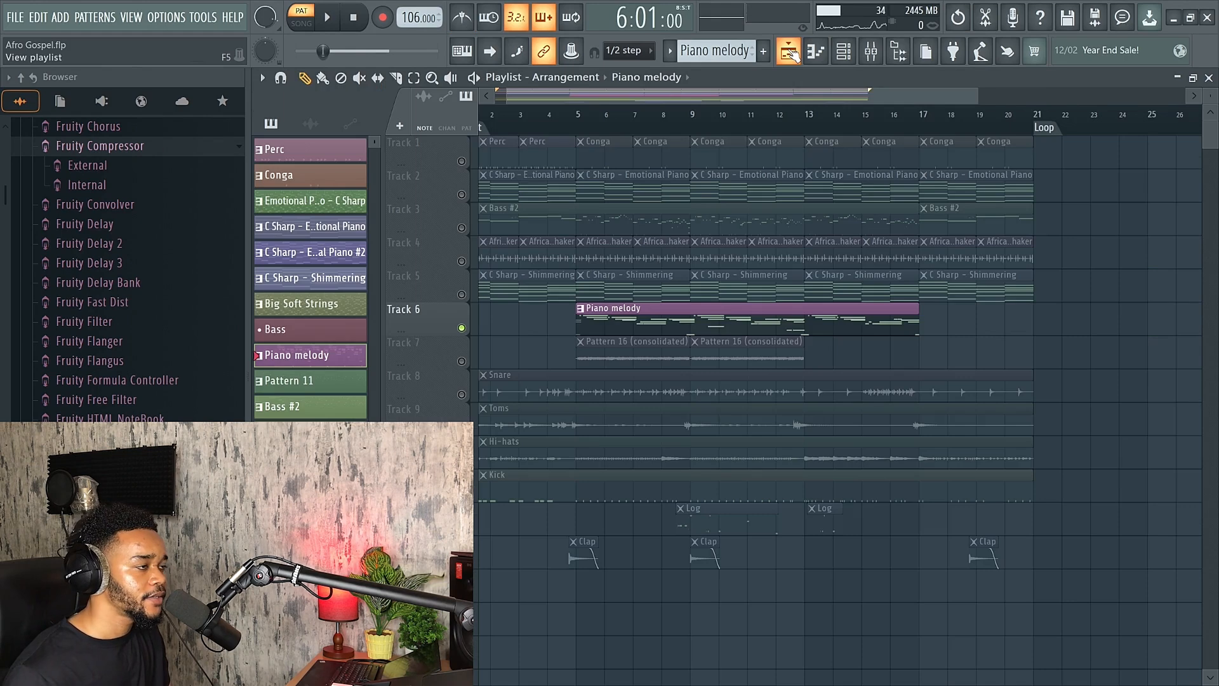
left_click(462, 362)
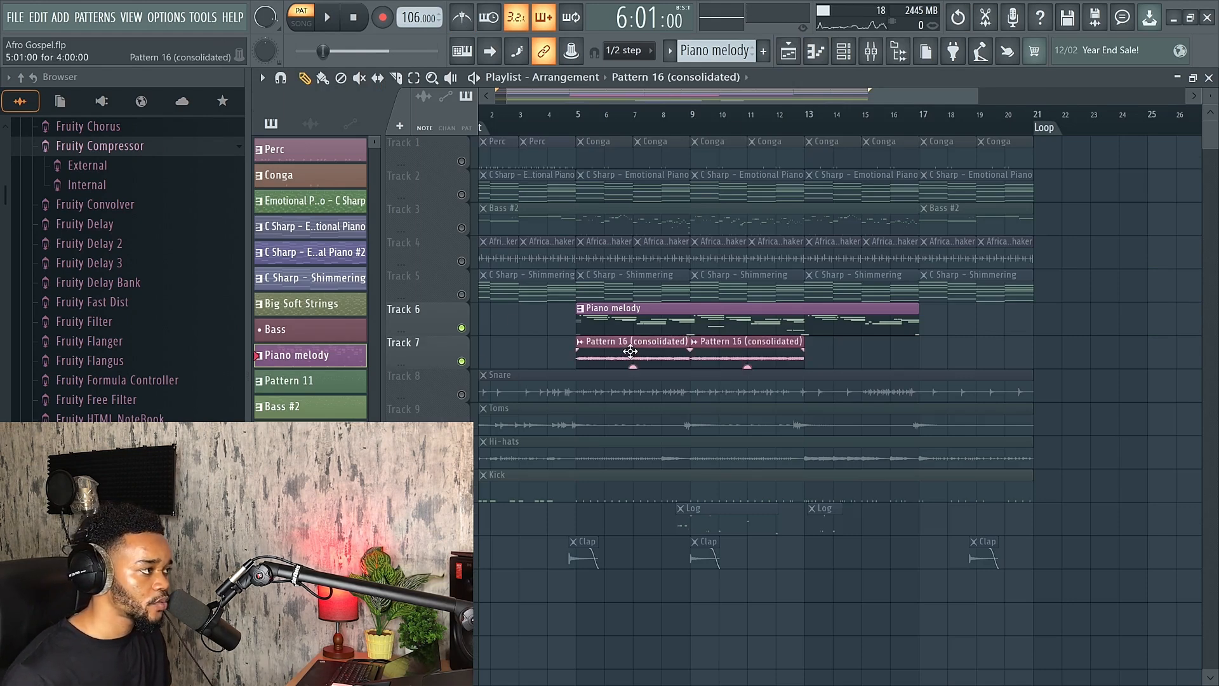
left_click(631, 351)
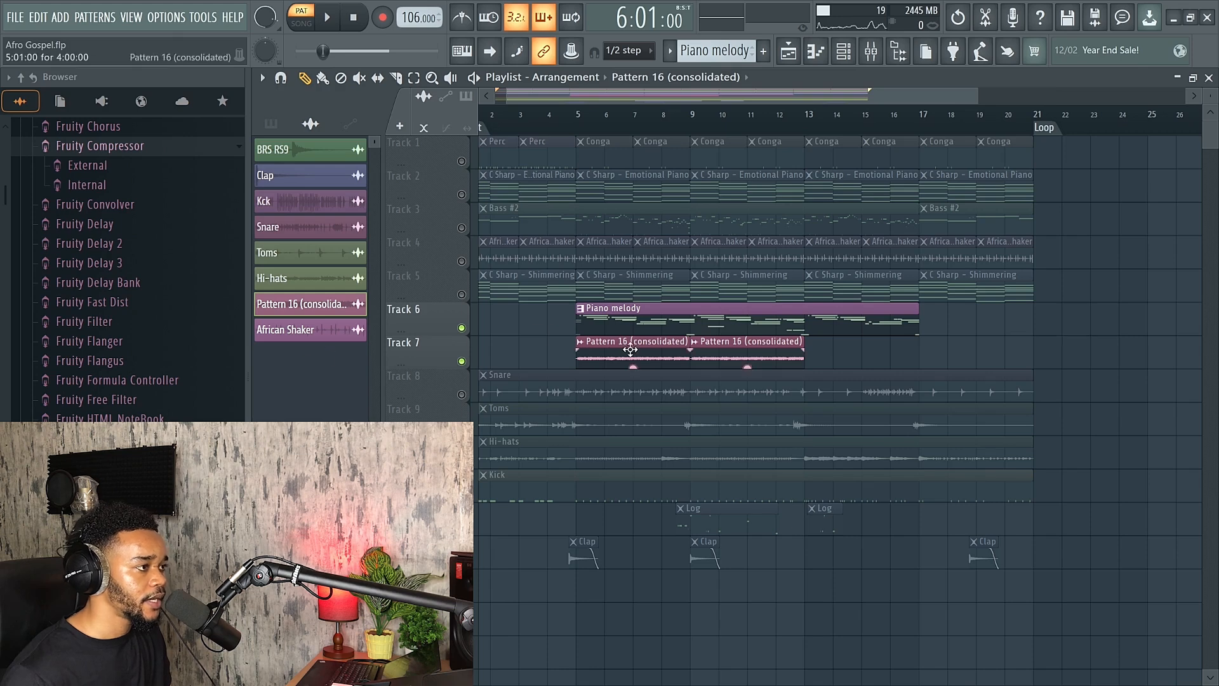
left_click(573, 125)
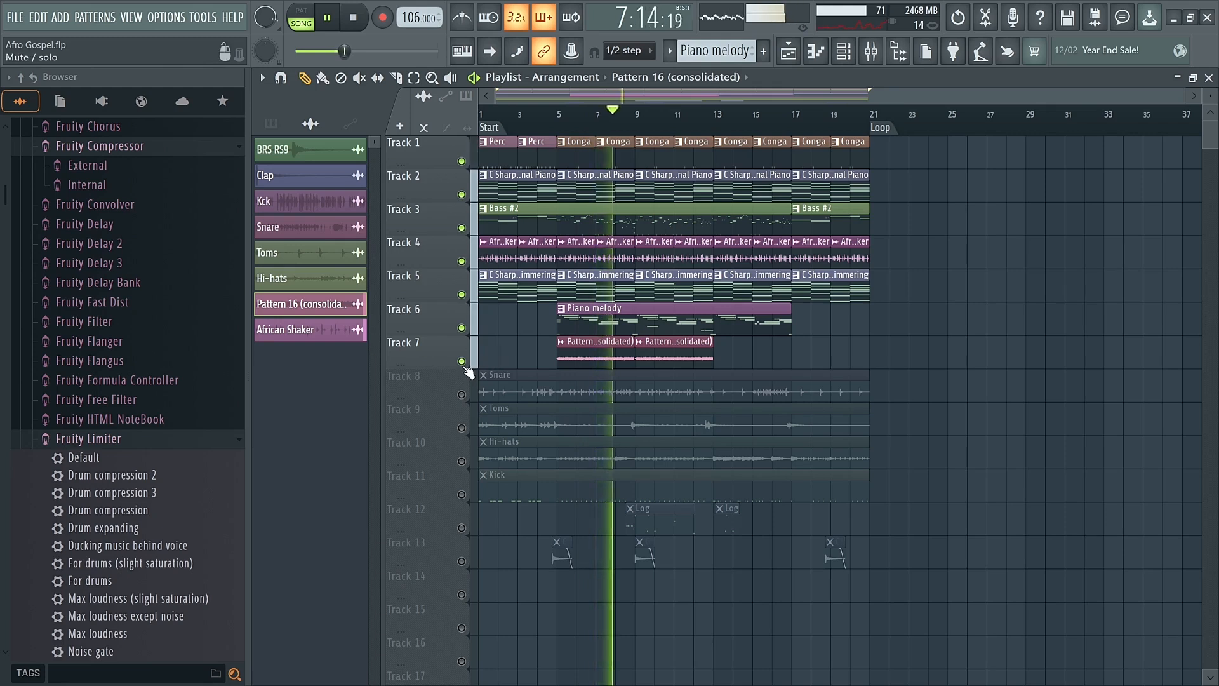
key("space")
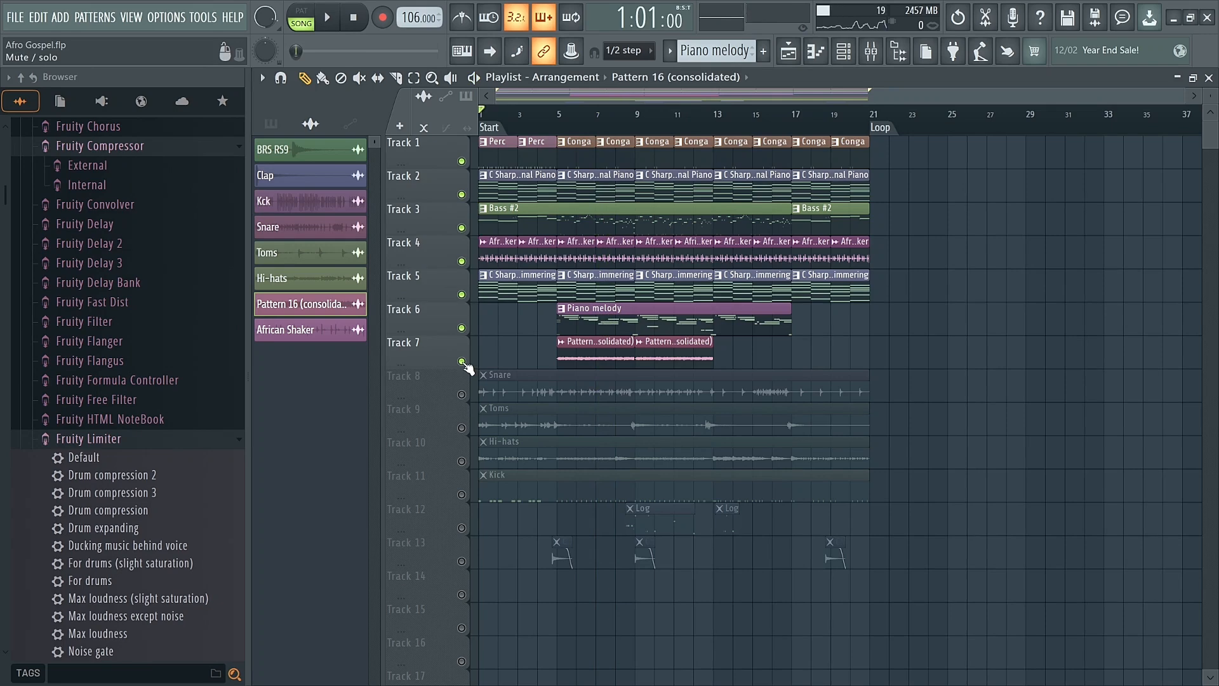
Mute the Pattern 16 (consolidated) track and inspect the Bass insert and its effect slots in the mixer
left_click(462, 361)
left_click(872, 54)
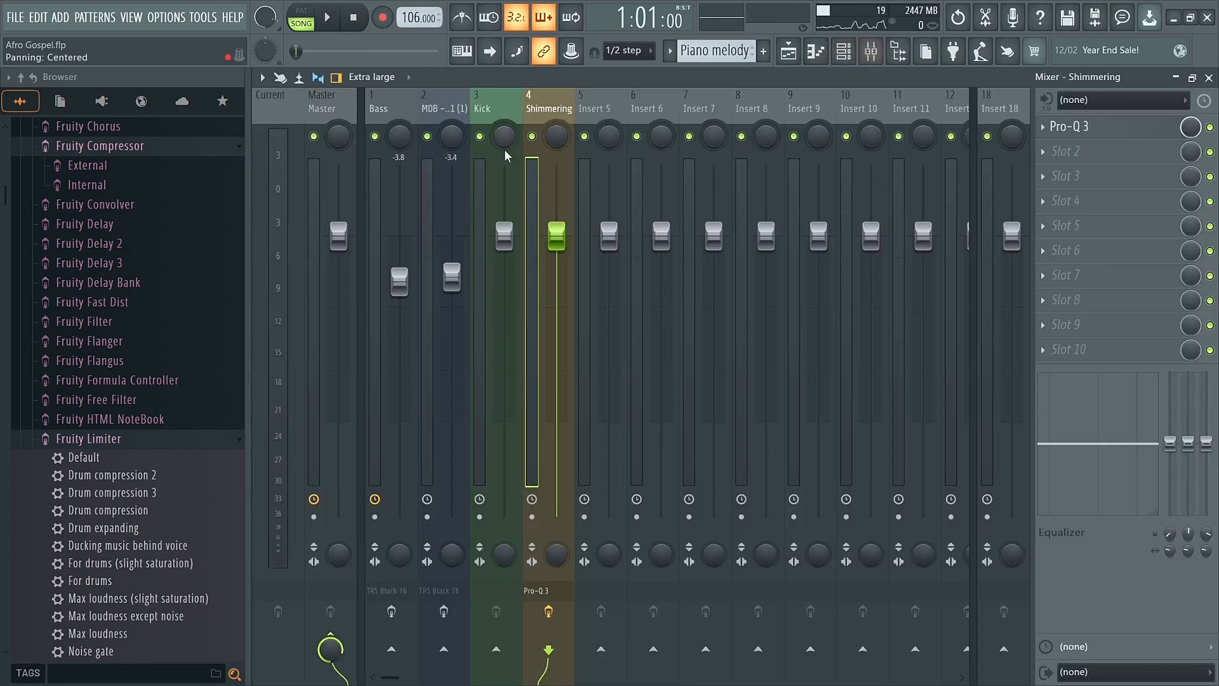
left_click(440, 112)
left_click(384, 108)
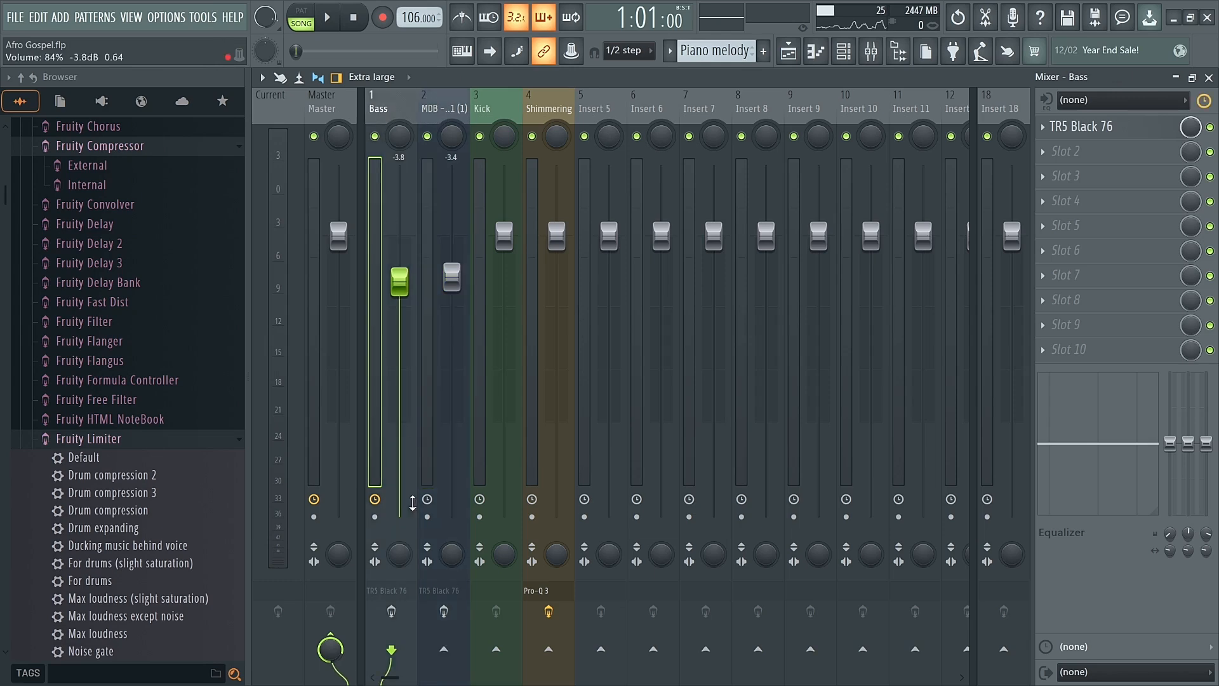
left_click(801, 55)
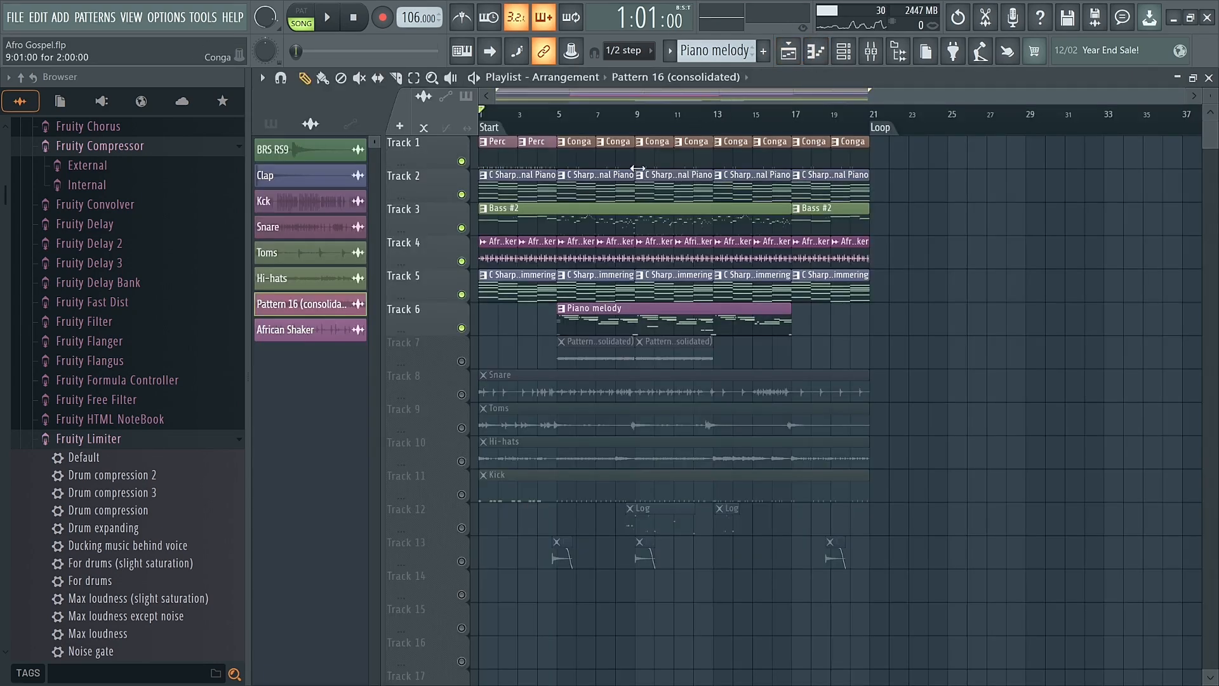
Solo and play the Bass #2 track, check the Bass insert in the mixer and return to the playlist
right_click(462, 227)
key("space")
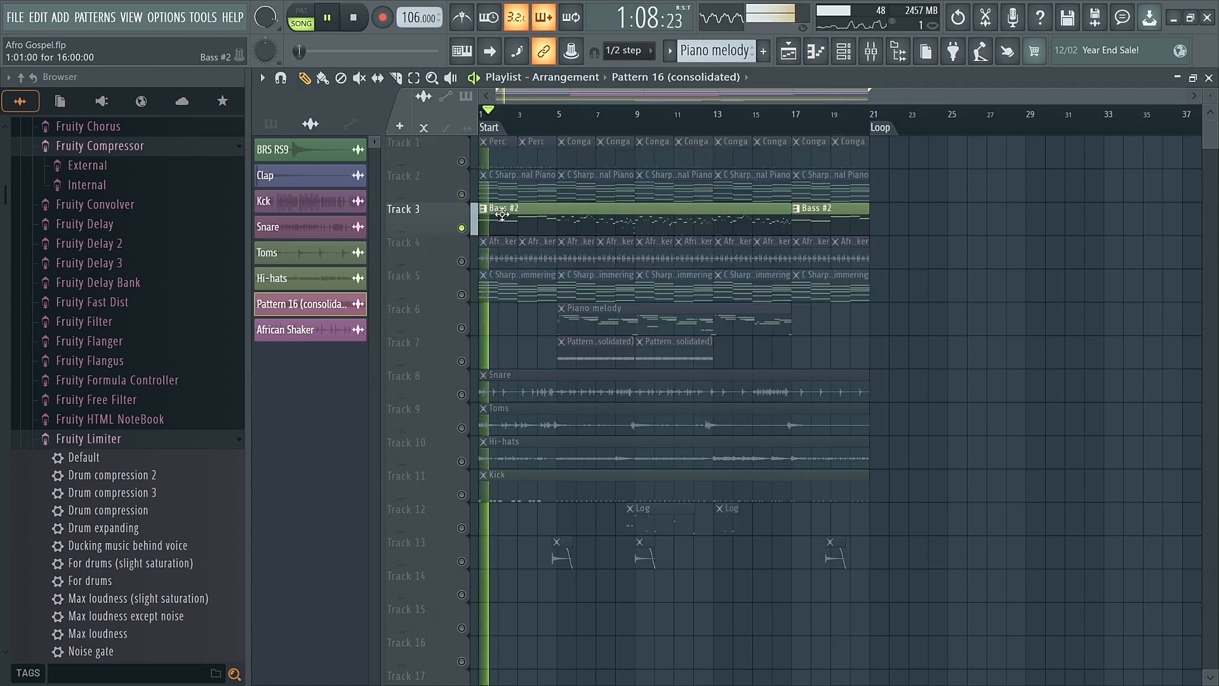
key("space")
left_click(787, 55)
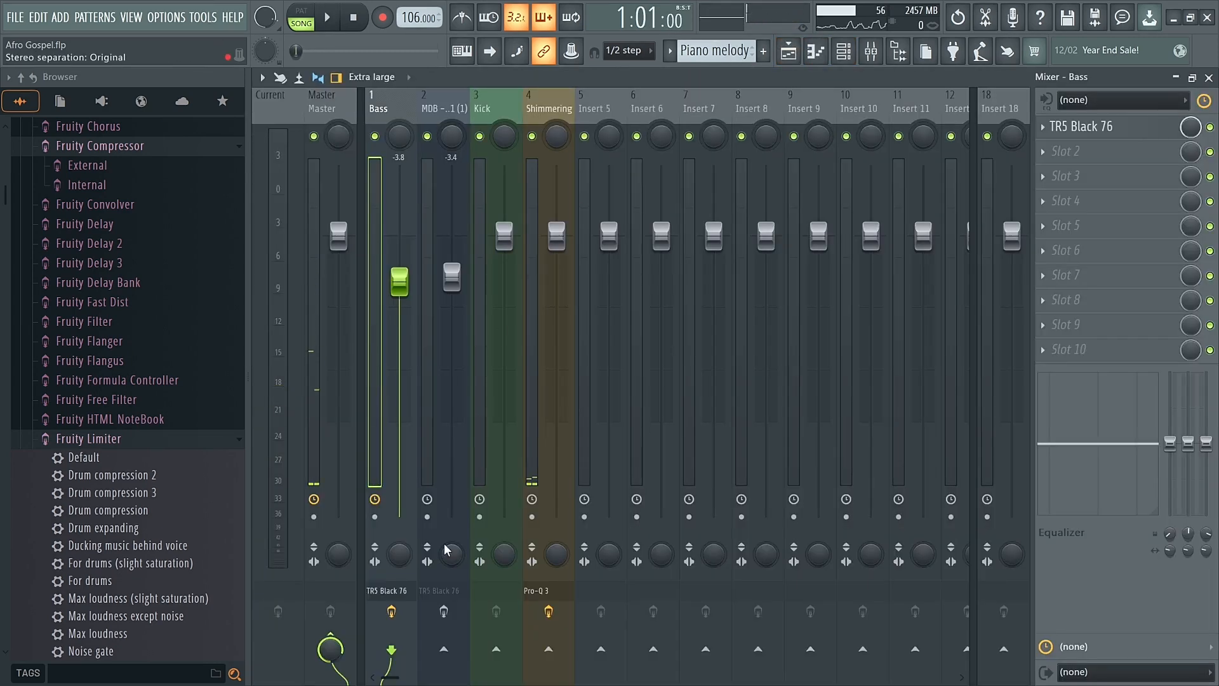
left_click(789, 52)
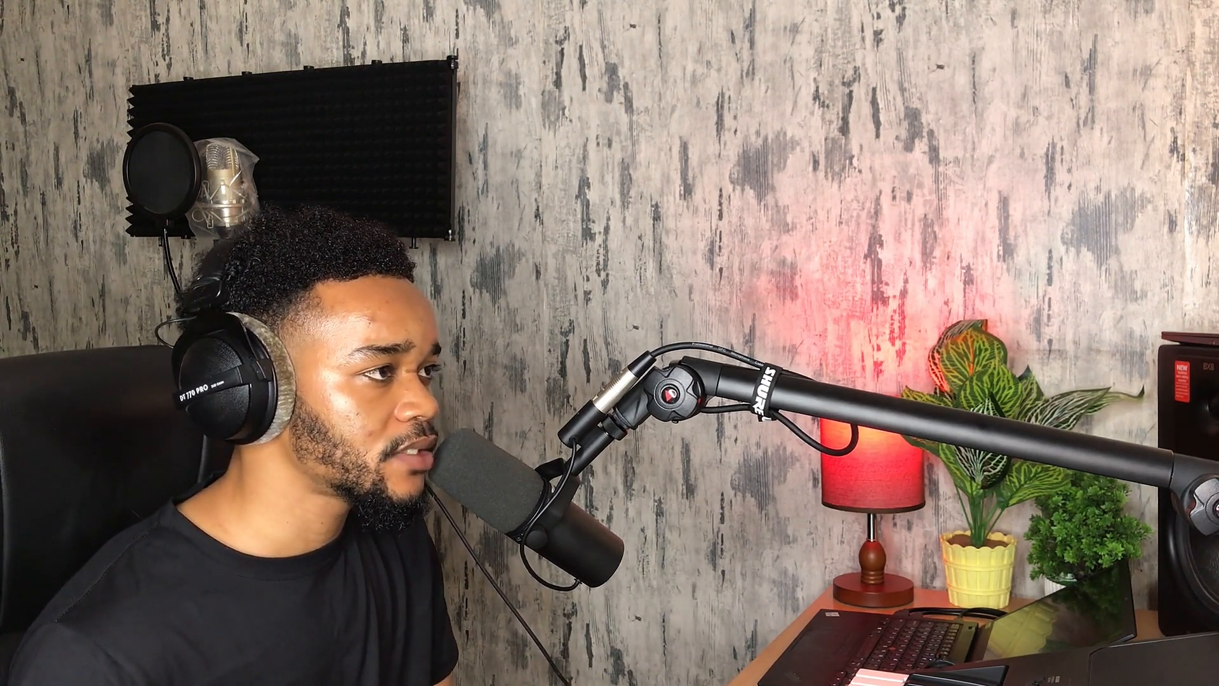
Unmute the Snare track and play it together with the bass
left_click(461, 394)
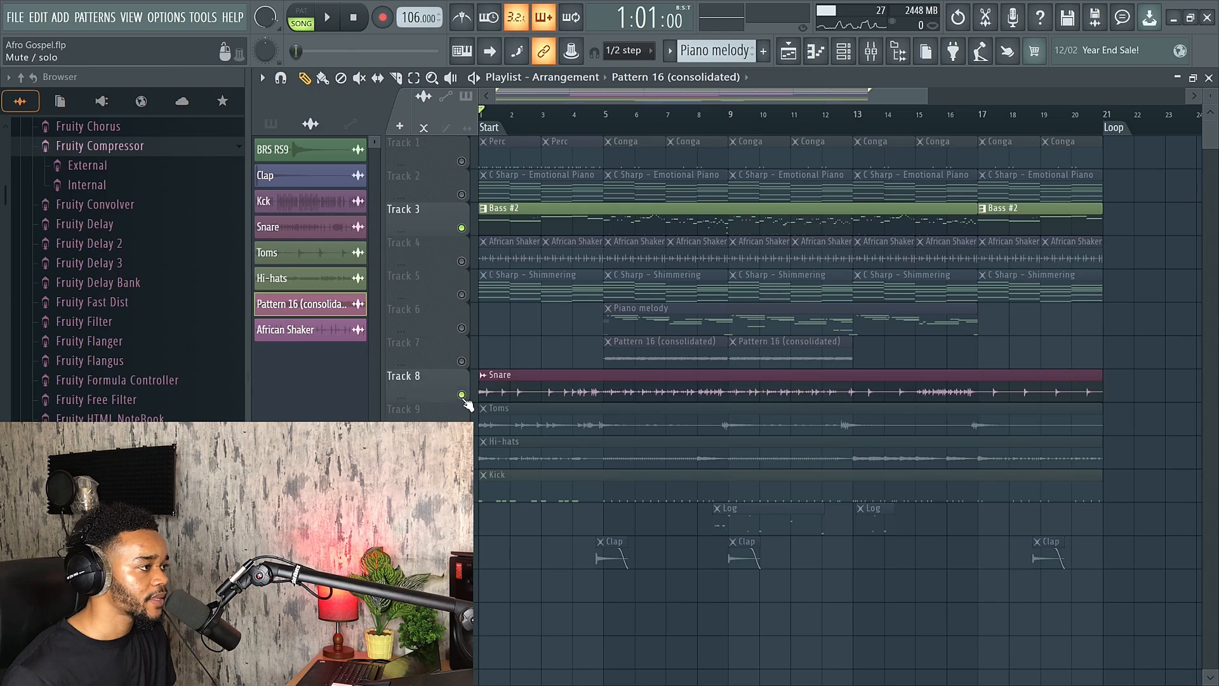
key("space")
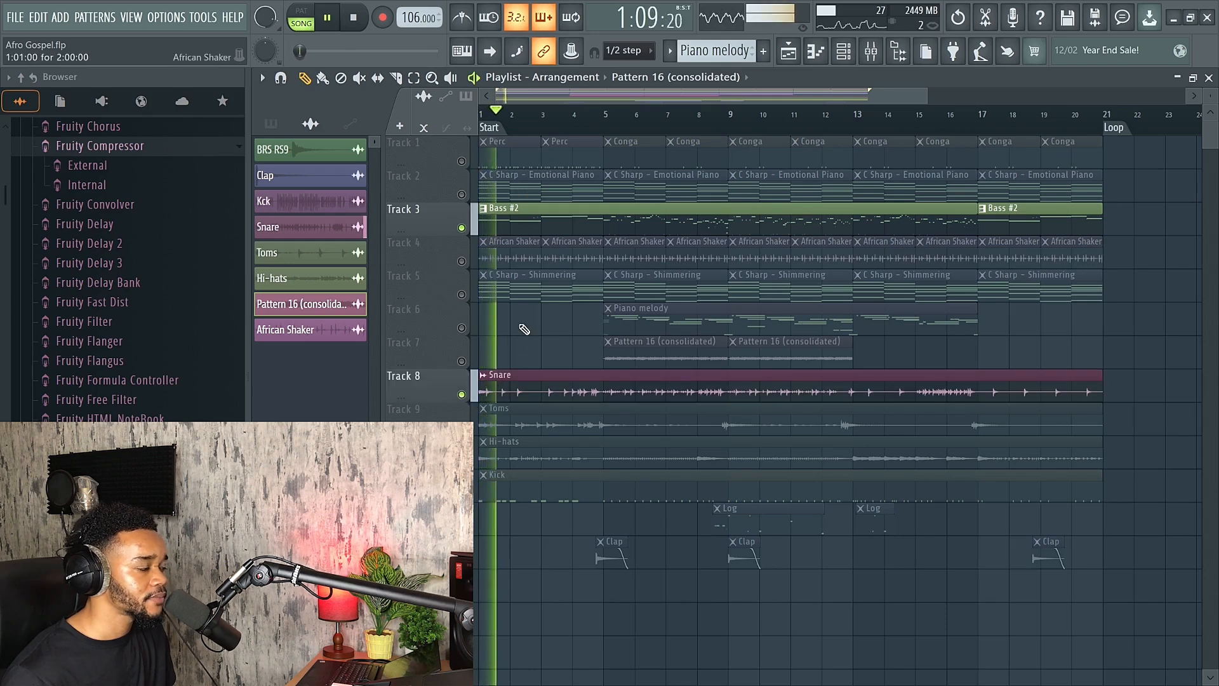
key("space")
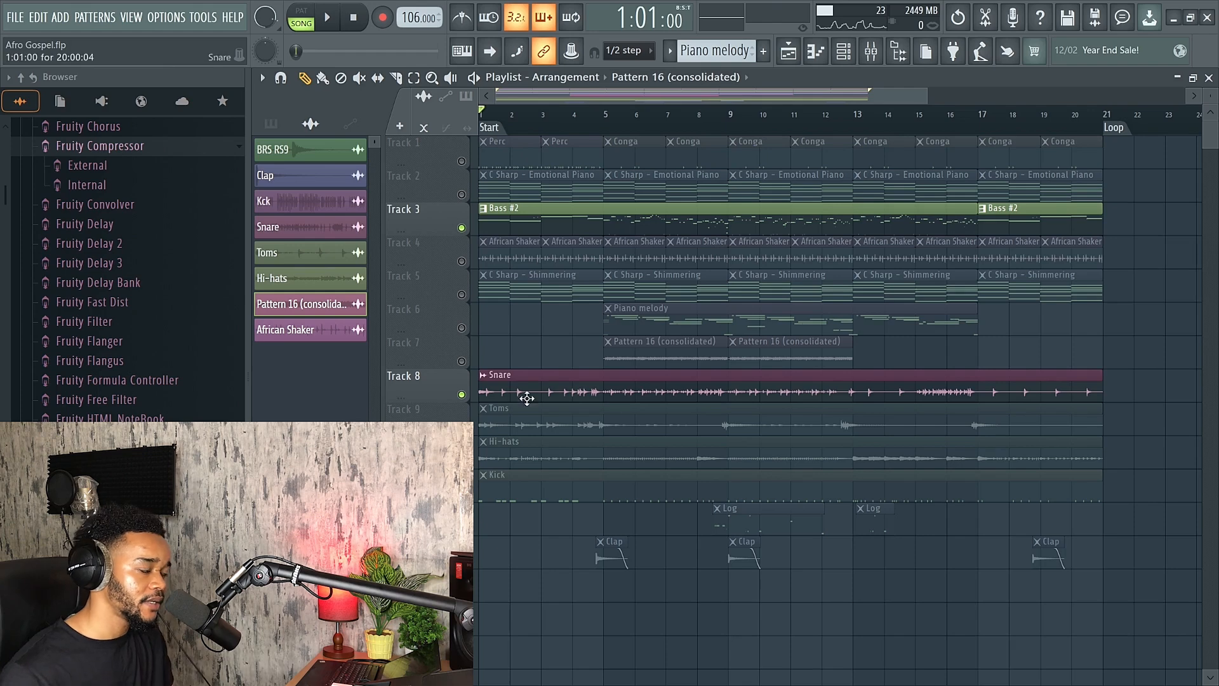
Unmute the Toms, Hi-hats and Kick tracks
left_click(465, 428)
left_click(464, 462)
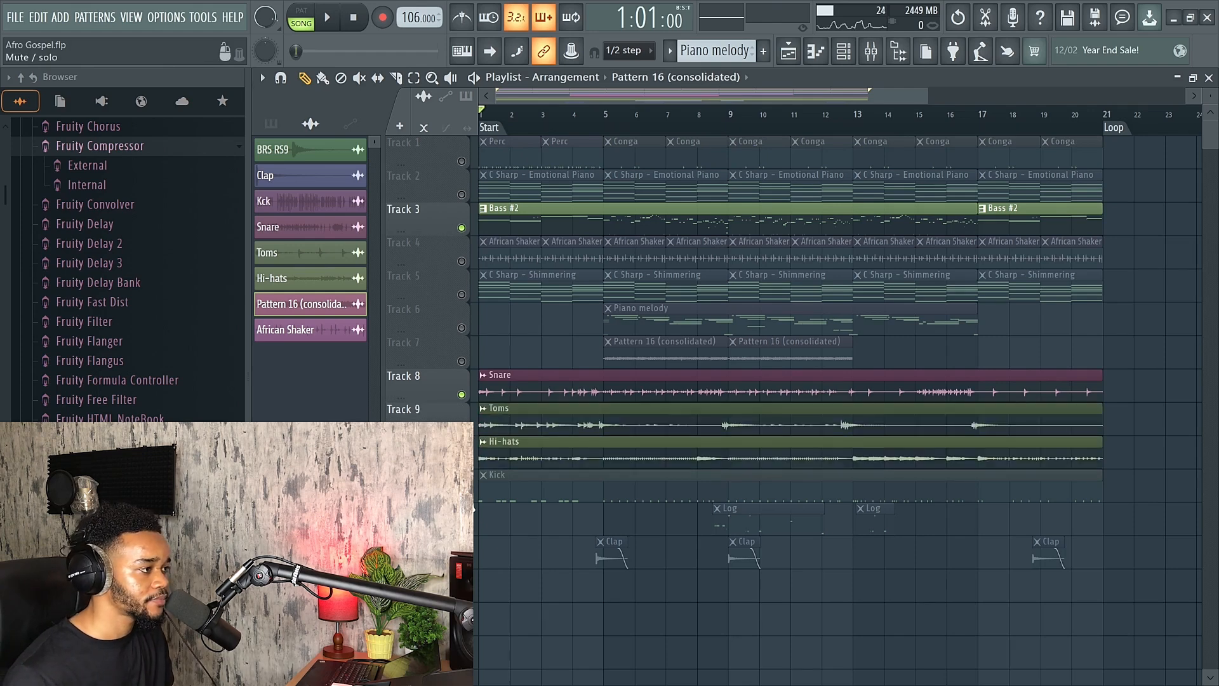
left_click(465, 496)
Open the Kick pattern in the piano roll, play it in pattern mode and return to the playlist
double_click(494, 485)
left_click(303, 14)
key("space")
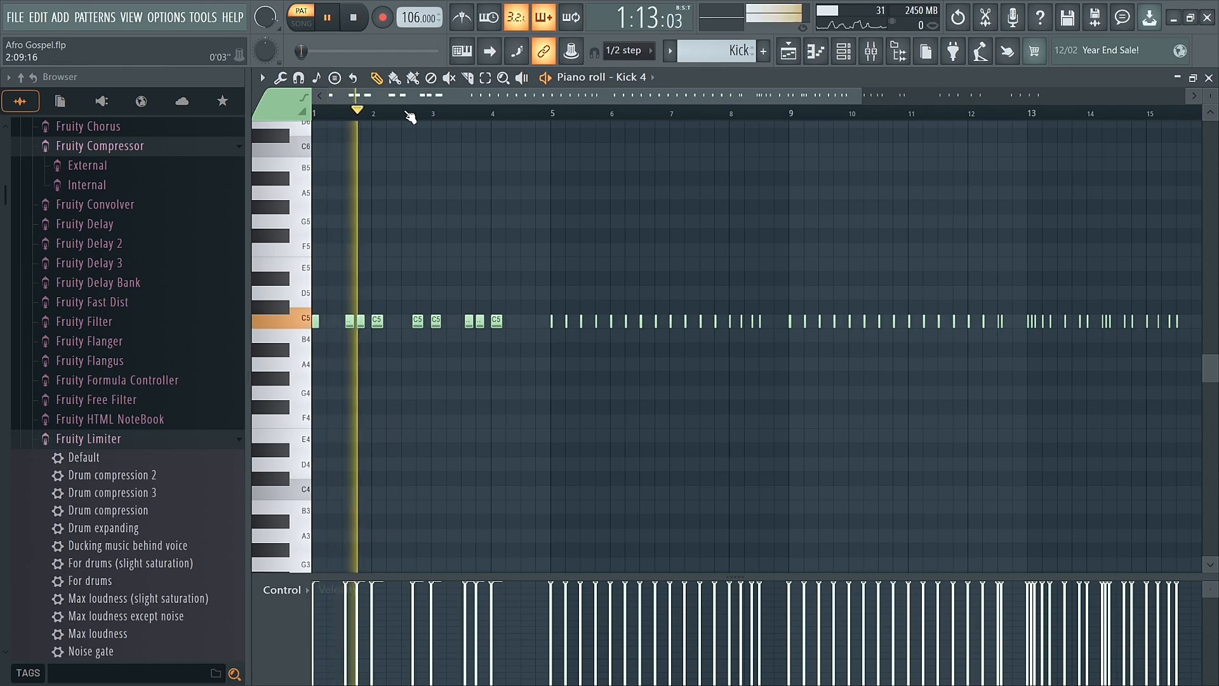
left_click(788, 53)
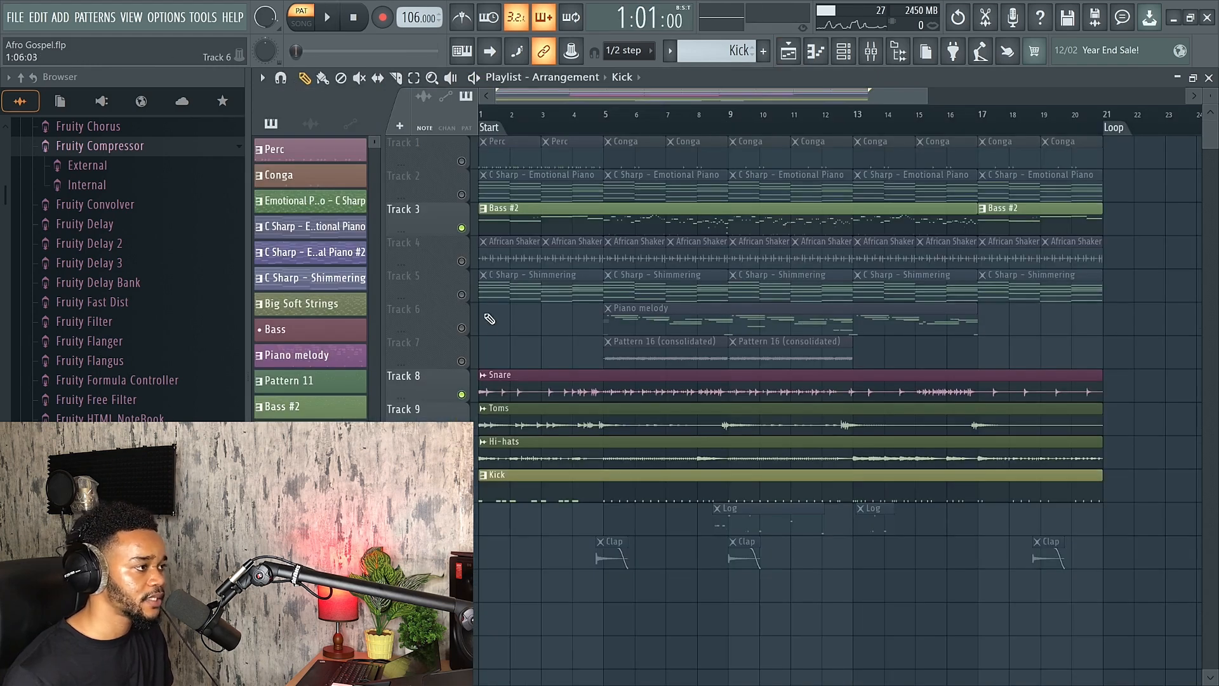
Unmute tracks 1, 2, 4, 5, 6 and 7 and play the arrangement in song mode with the drums
left_click(462, 361)
left_click(461, 328)
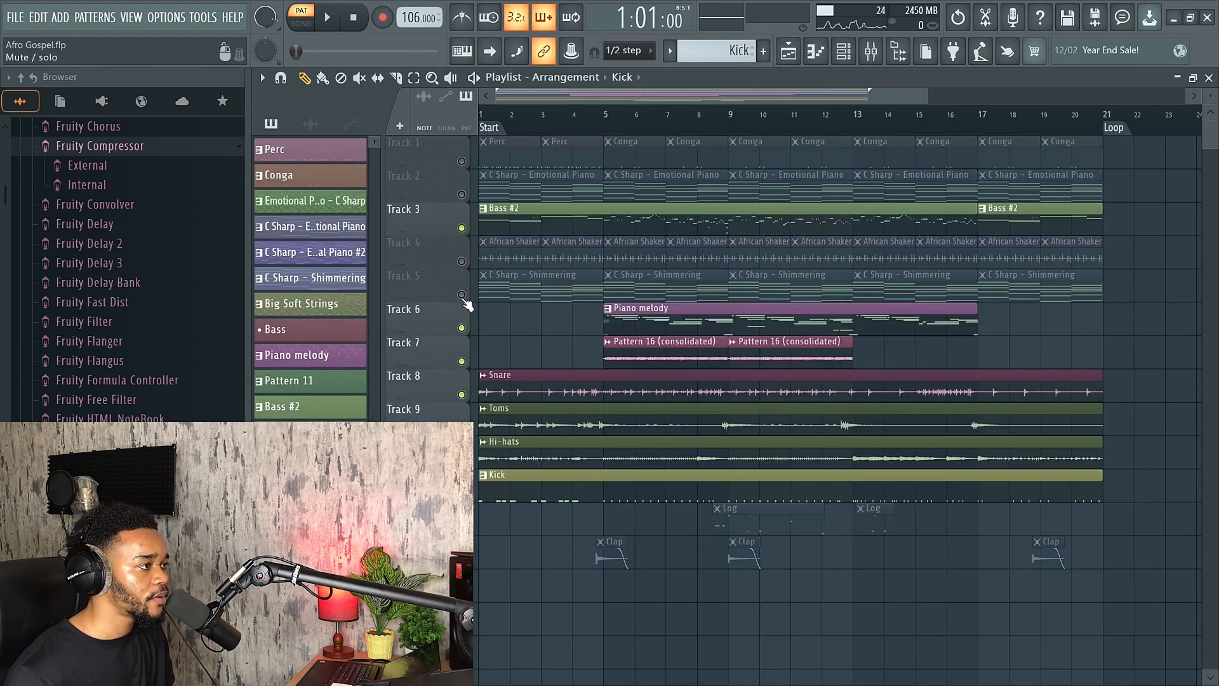
left_click(462, 295)
left_click(462, 261)
left_click(462, 194)
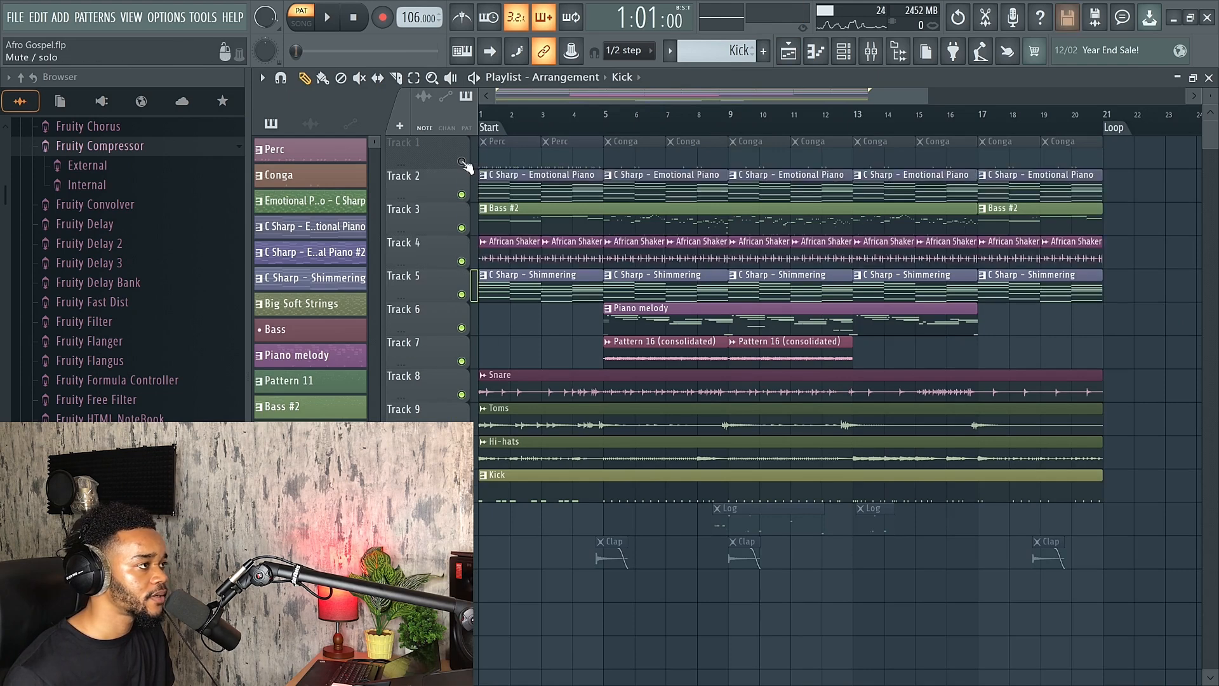
left_click(462, 162)
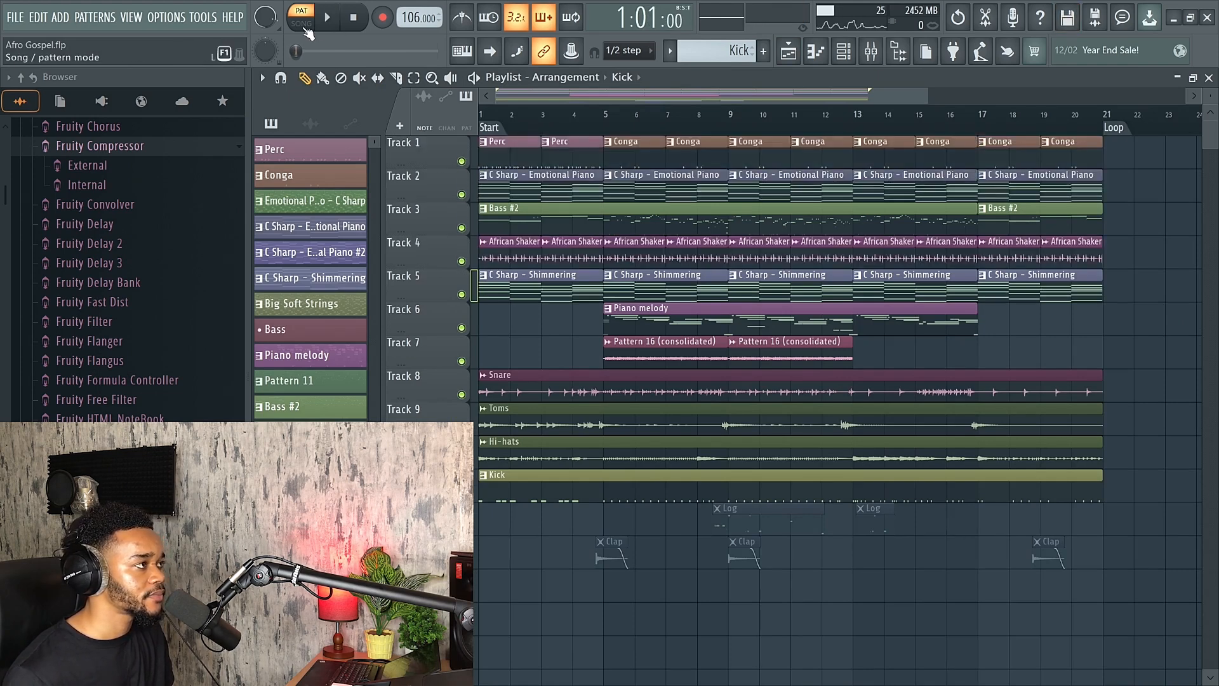
key("space")
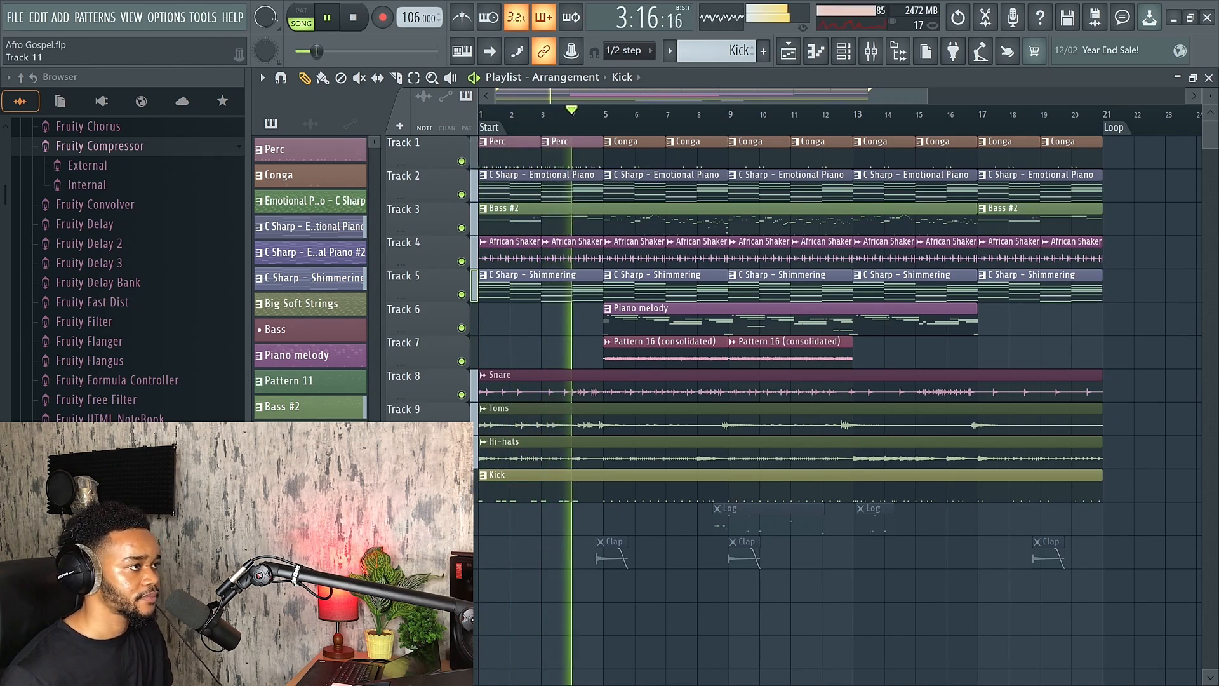
key("space")
Mute the Kick track and play the Toms and Hi-hats tracks soloed one at a time
left_click(461, 494)
right_click(463, 427)
key("space")
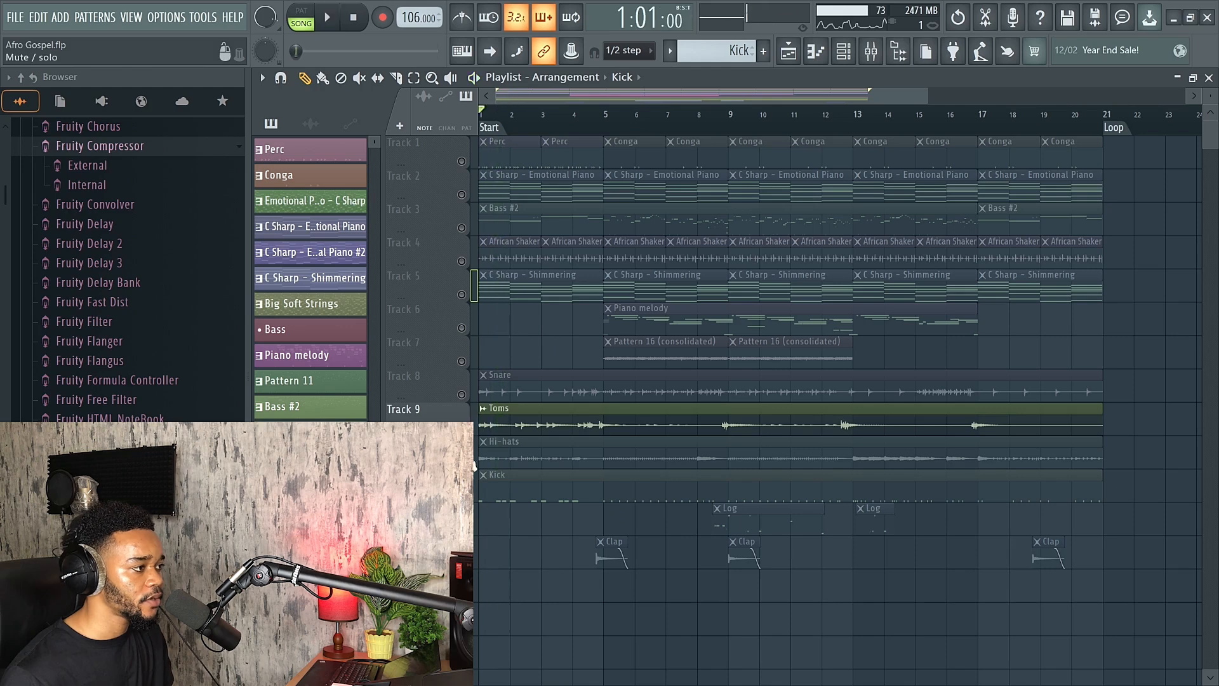
right_click(463, 462)
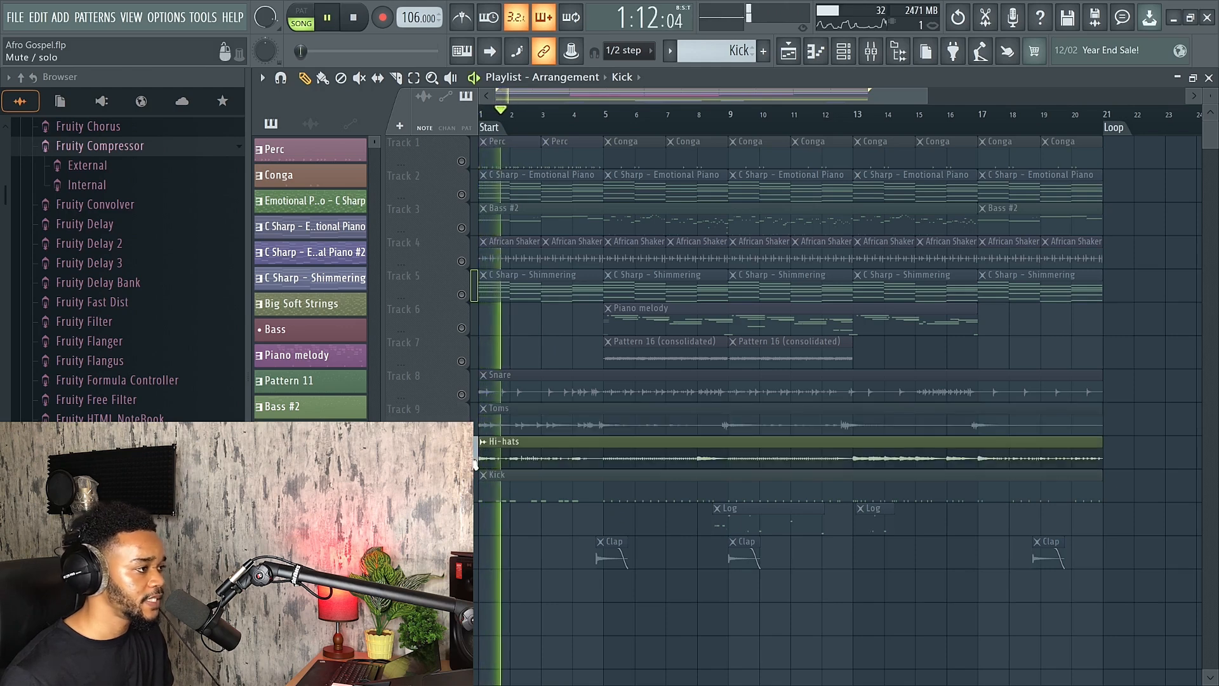
key("space")
Unmute the Toms, Snare and Kick tracks alongside the Hi-hats and play the drums together
left_click(466, 419)
left_click(462, 394)
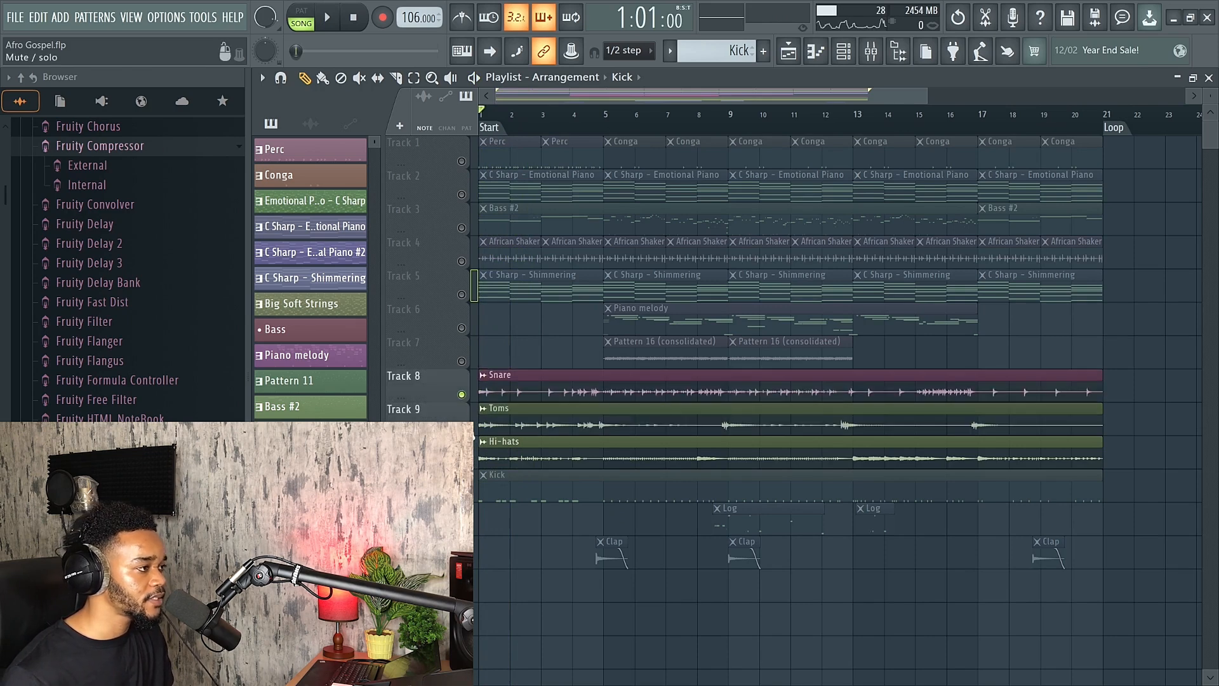
left_click(462, 494)
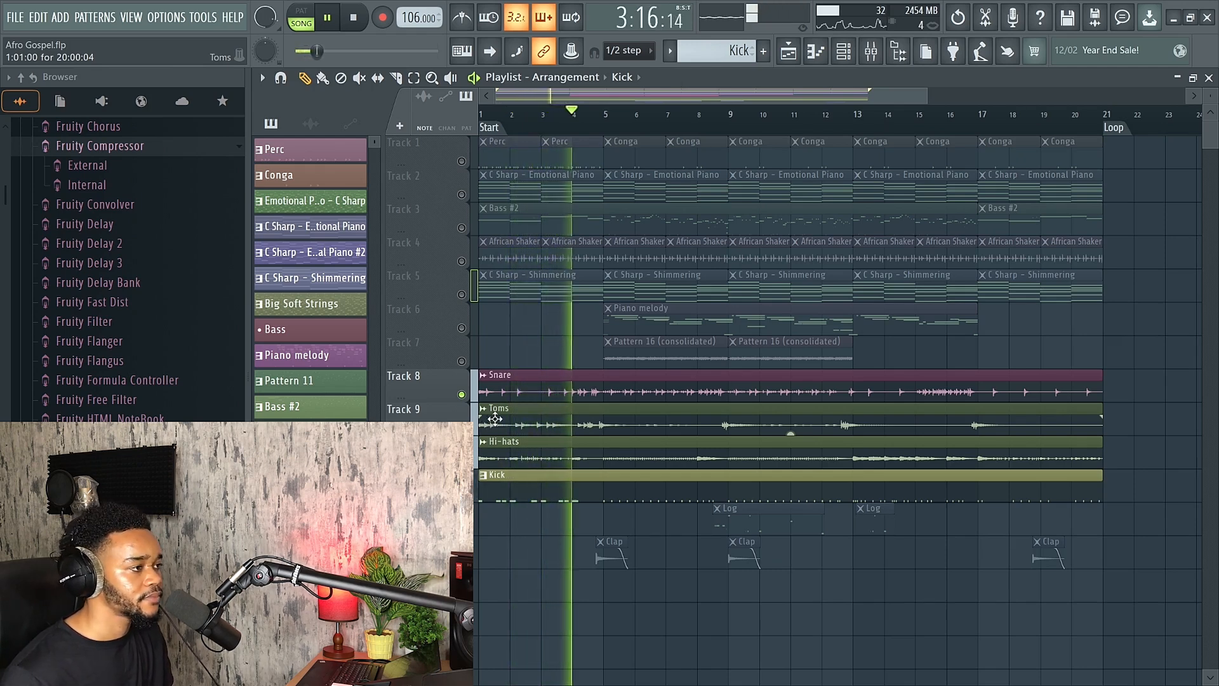
Play the drums from bar 4 and unmute the Clap and Log tracks during playback
scroll(565, 409, "up", 2)
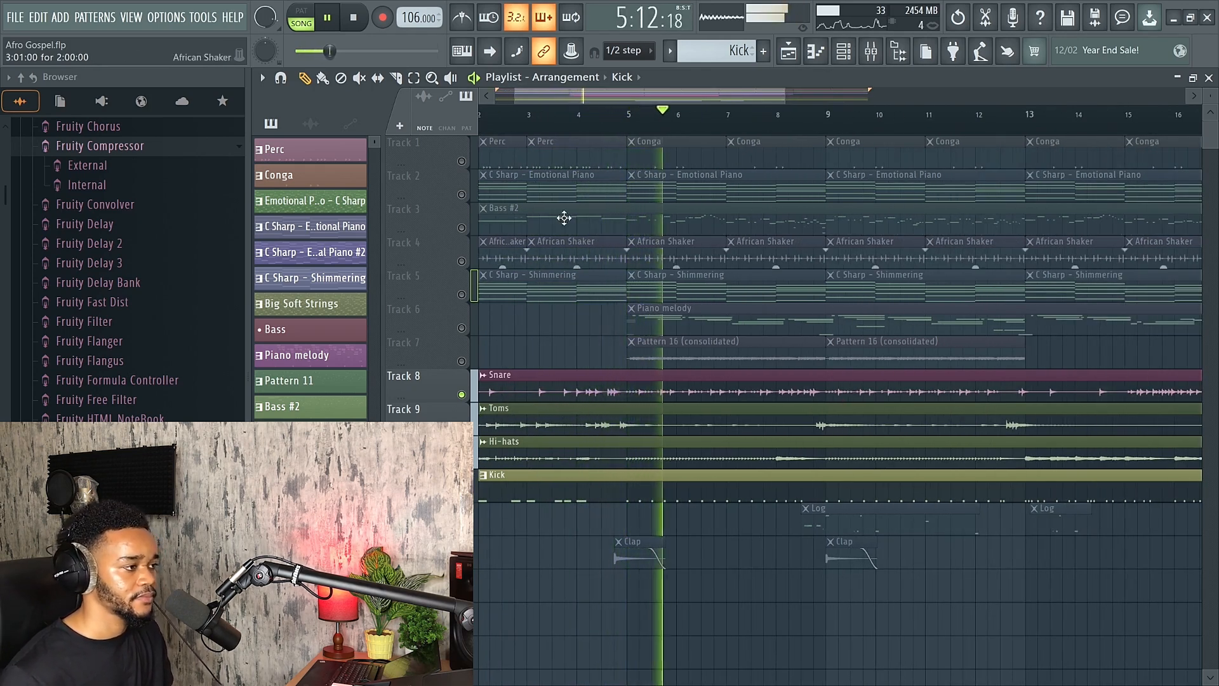
left_click(578, 114)
left_click(462, 561)
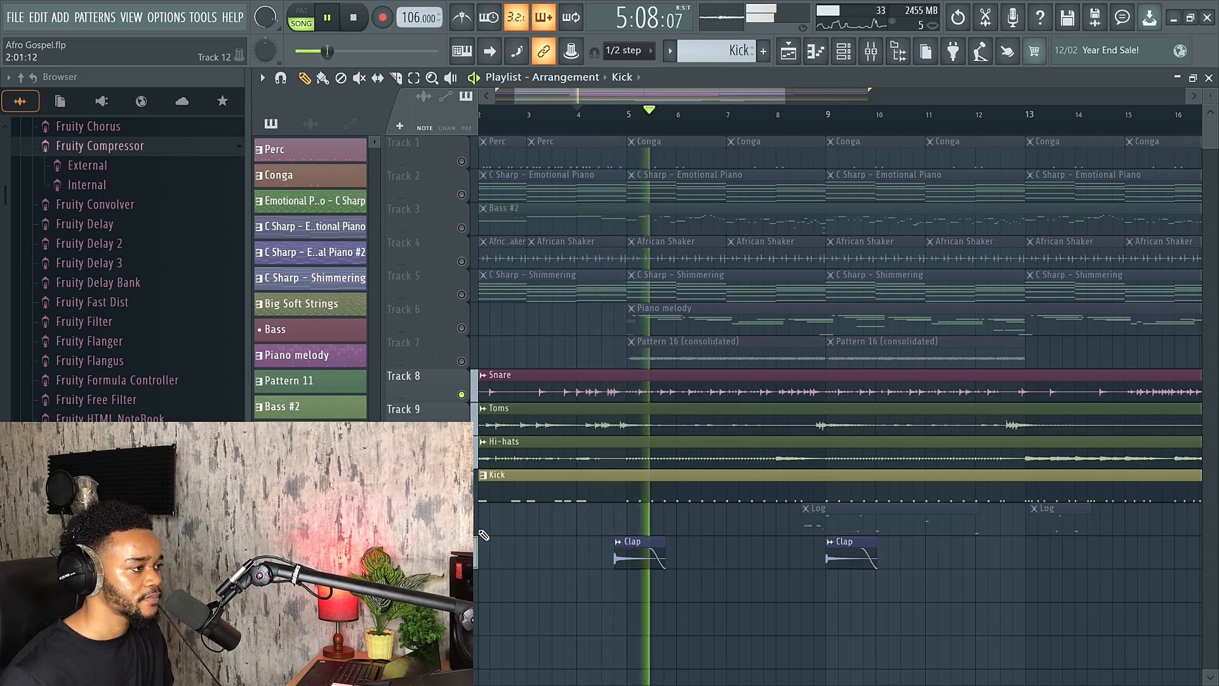
left_click(462, 528)
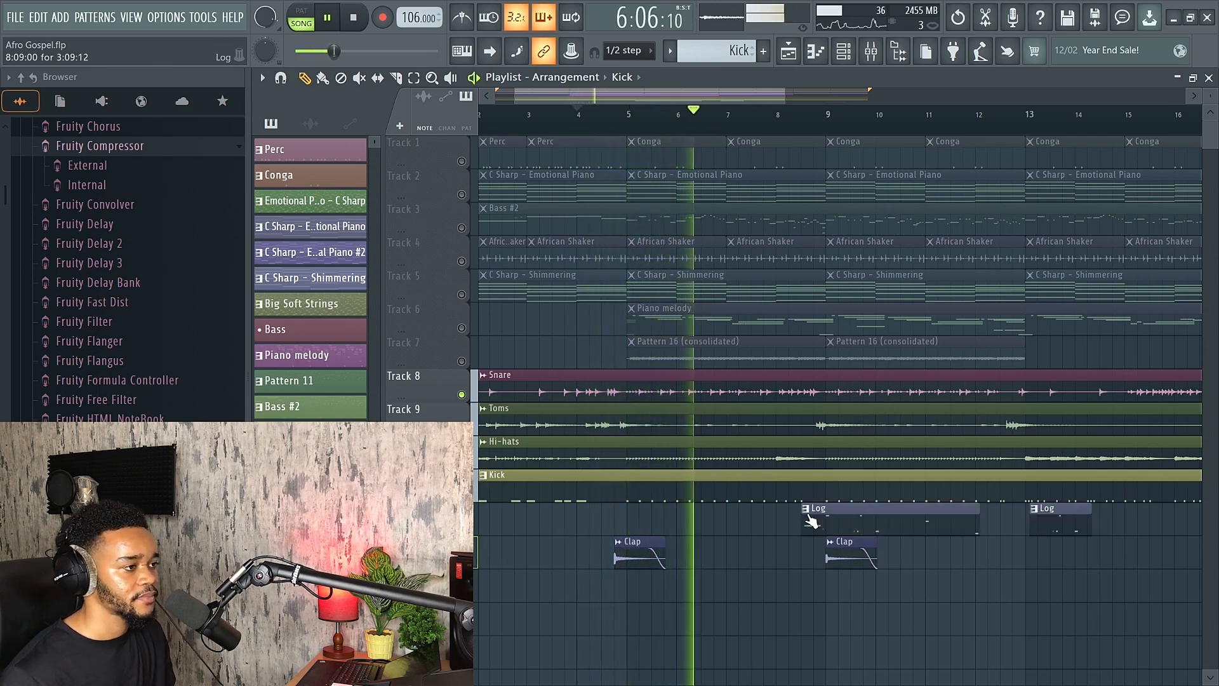
scroll(786, 482, "down", 2)
scroll(810, 457, "up", 1)
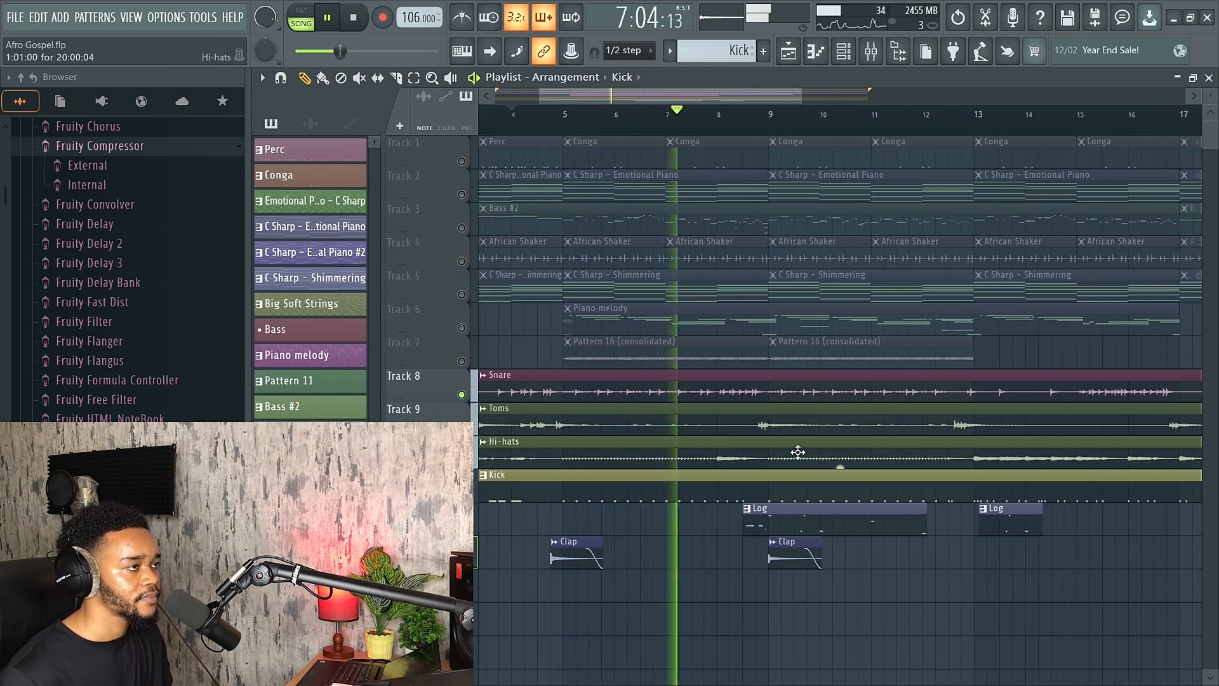
scroll(791, 381, "up", 1)
key("space")
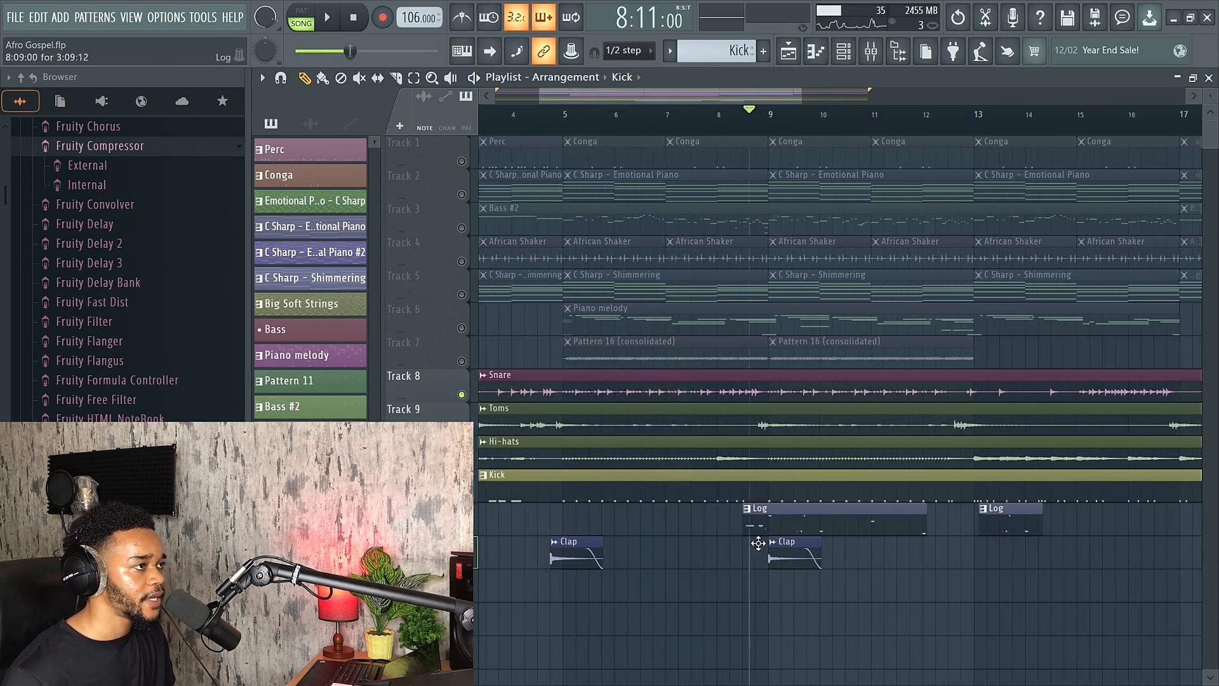
Check the mixer, return to the playlist and play the drums with the Log and Clap tracks from bar 8
scroll(755, 450, "up", 1)
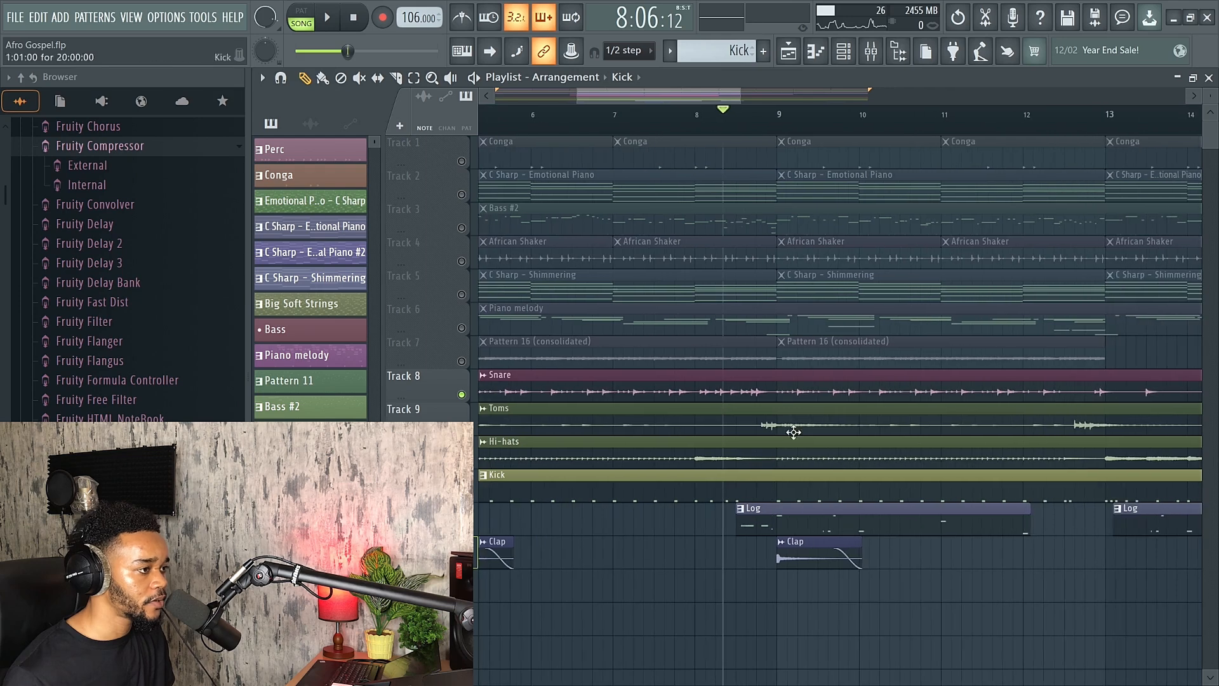
left_click(867, 47)
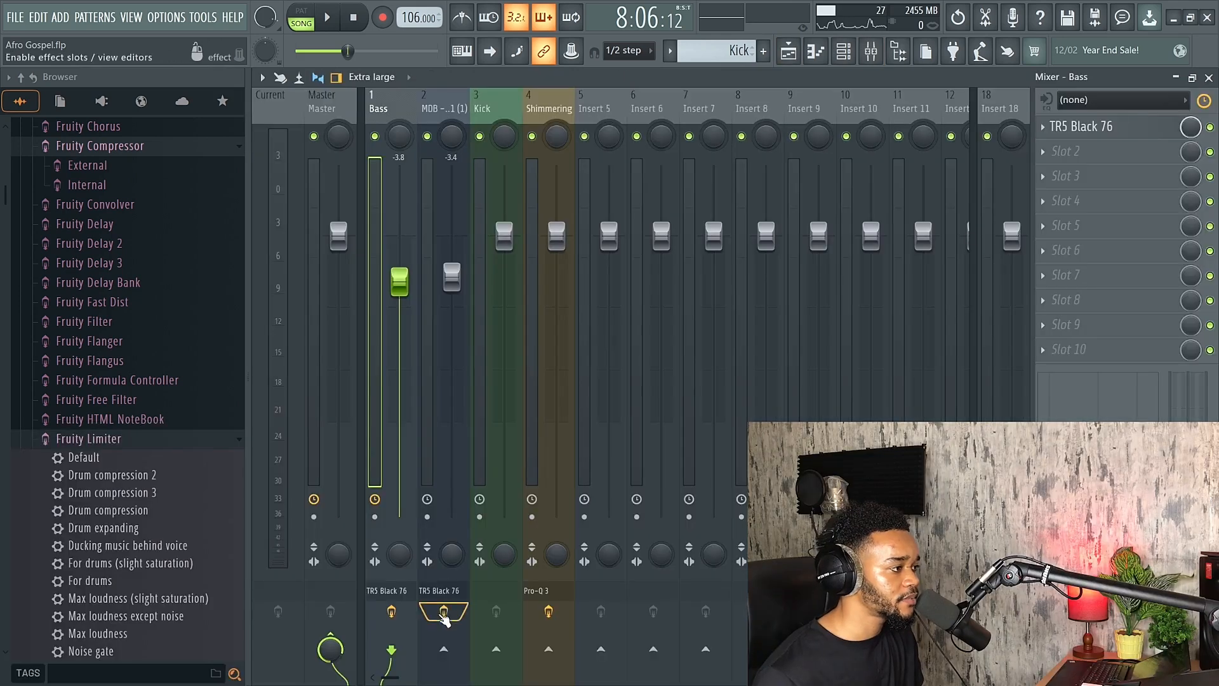
left_click(794, 55)
key("space")
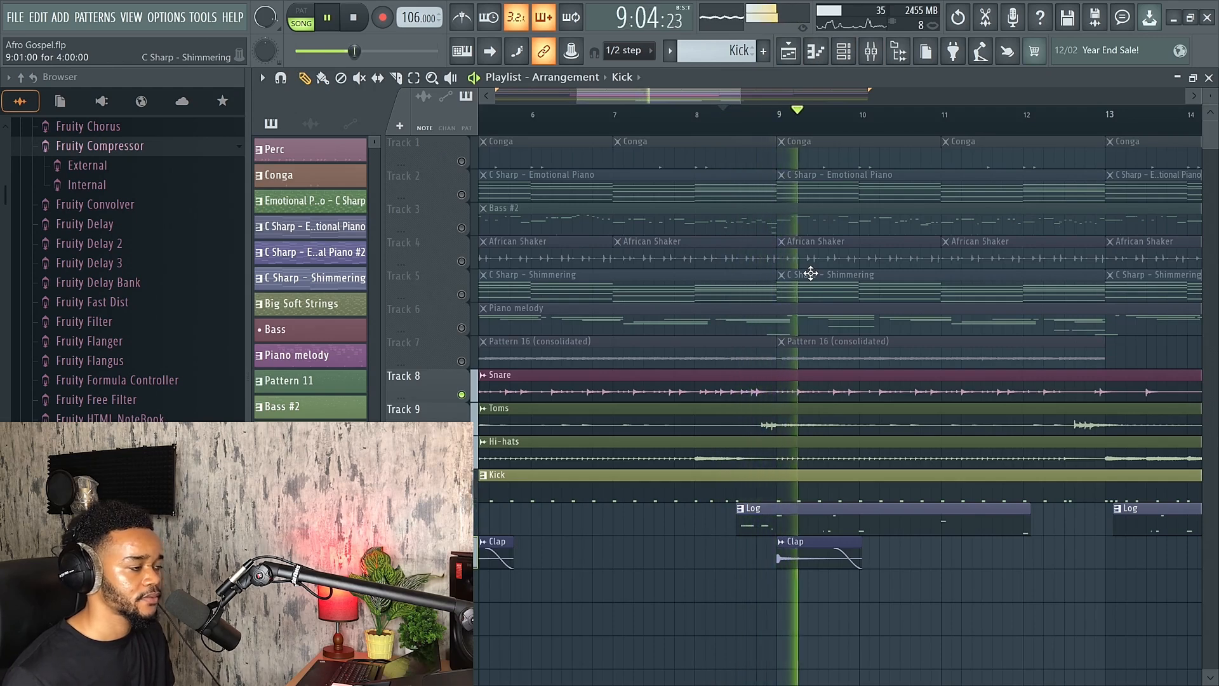
scroll(788, 316, "down", 5)
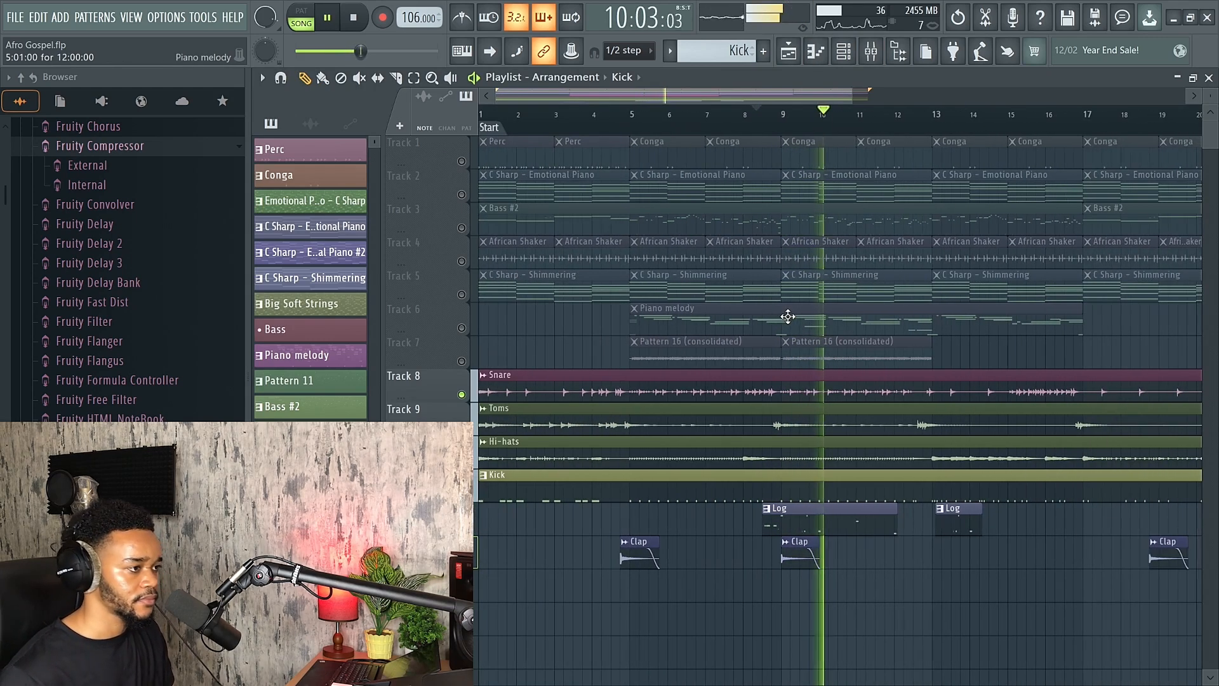
key("space")
Open the Log pattern in the piano roll and examine its opening run of C#4 notes while playing it
double_click(800, 528)
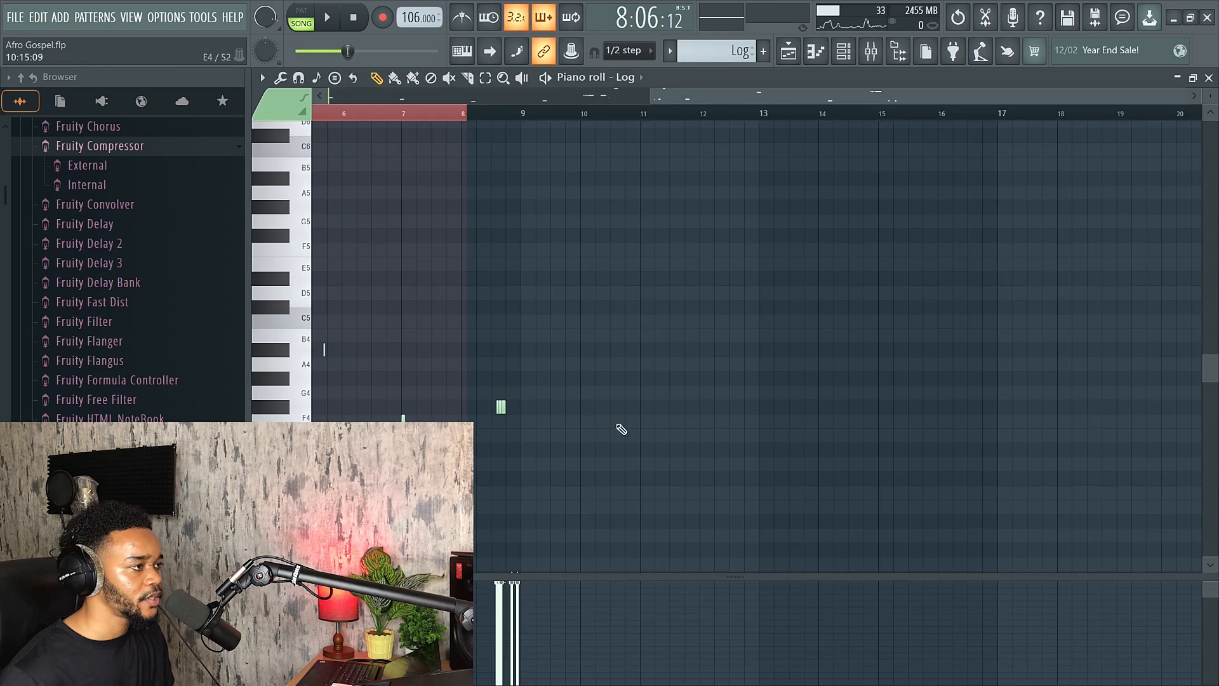
scroll(398, 383, "left", 3)
scroll(599, 455, "left", 2)
scroll(599, 455, "down", 3)
scroll(623, 372, "up", 3)
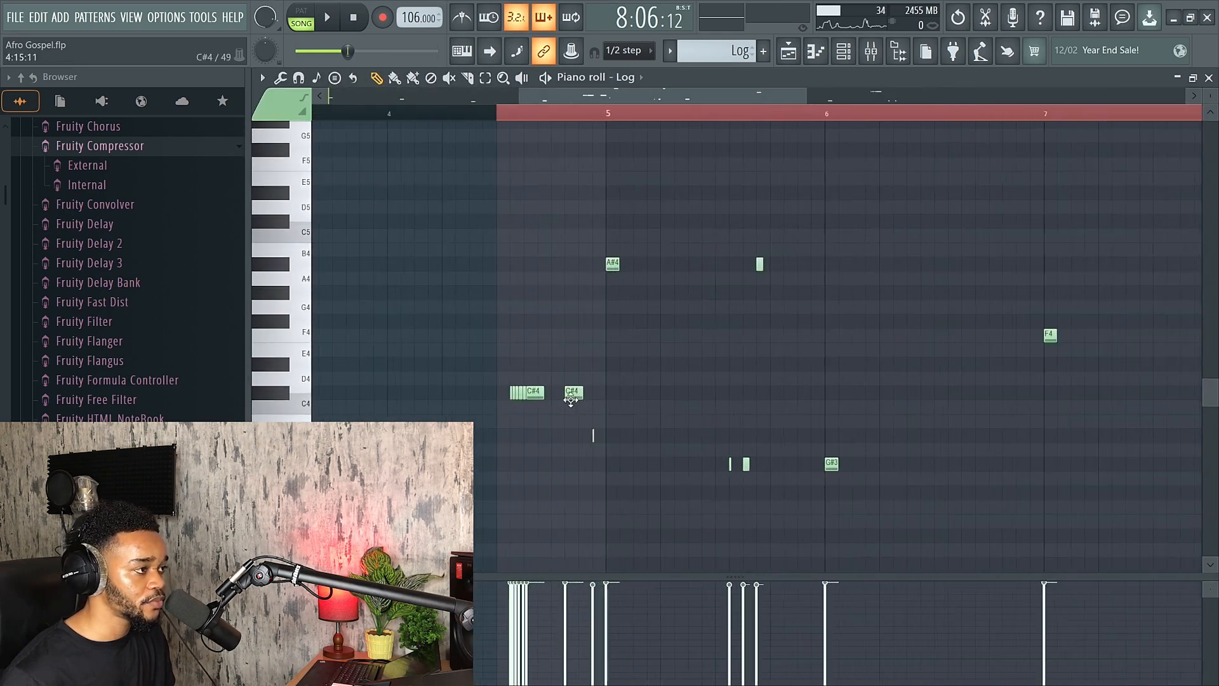
scroll(524, 394, "up", 4)
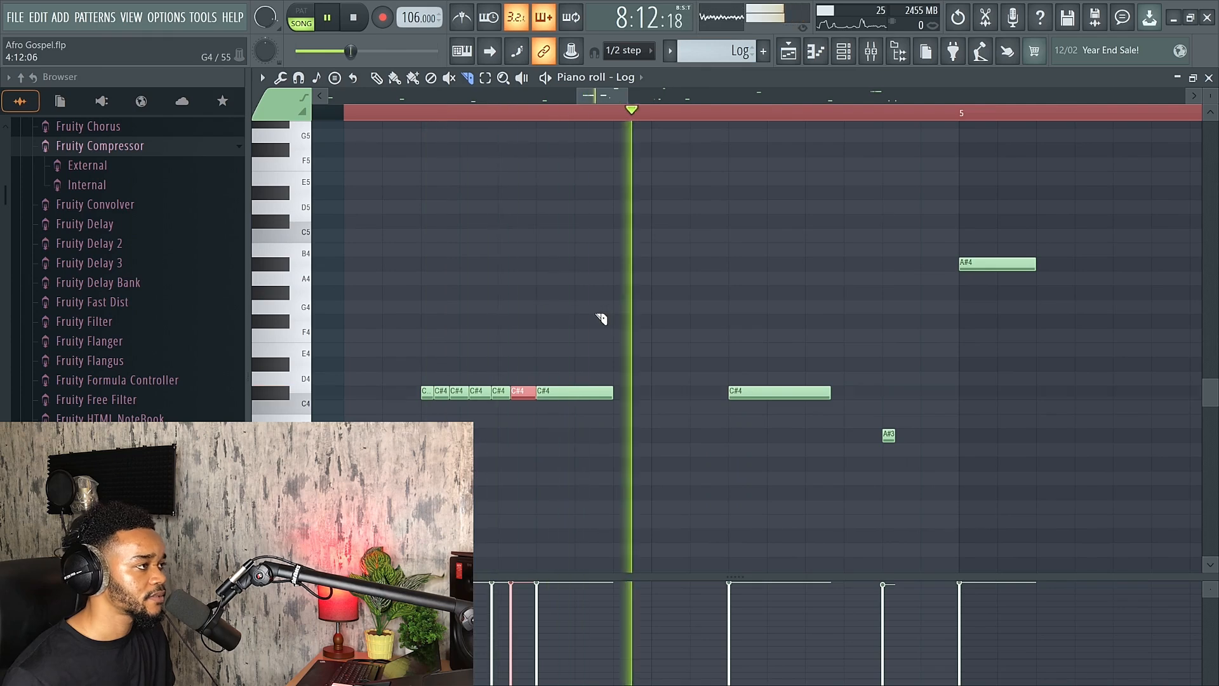
Undo the last slice of the C#4 note and play more of the Log pattern before returning to the playlist
key("ctrl+z")
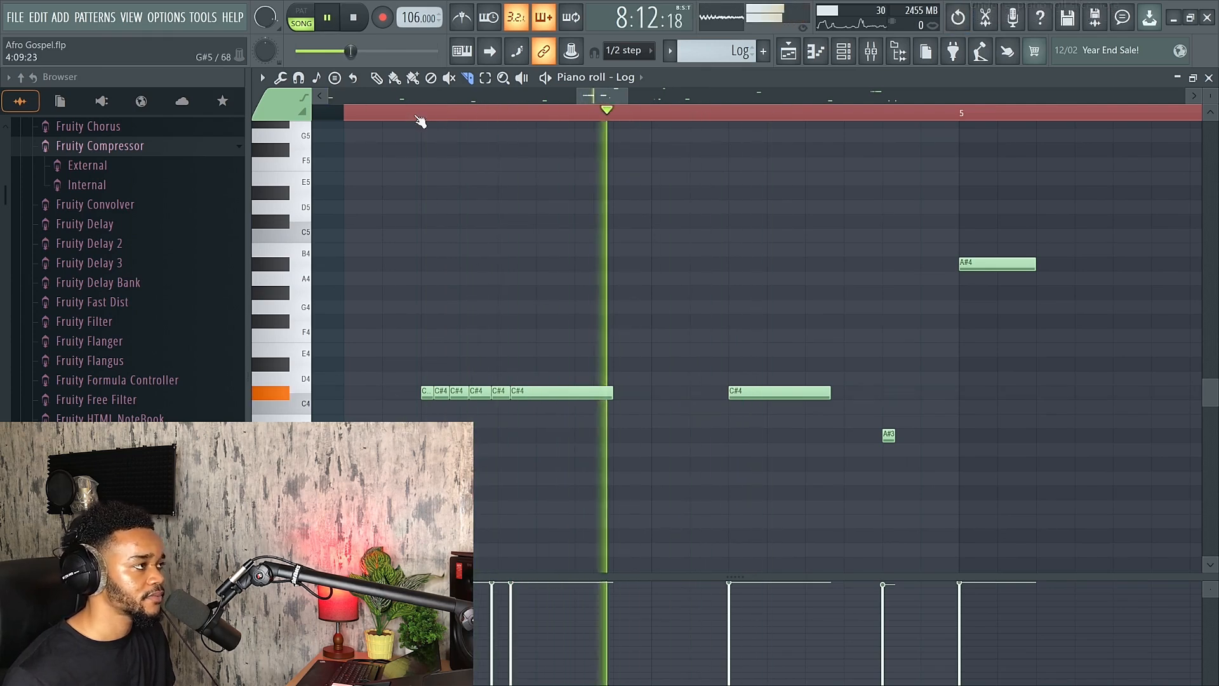
scroll(540, 327, "down", 4)
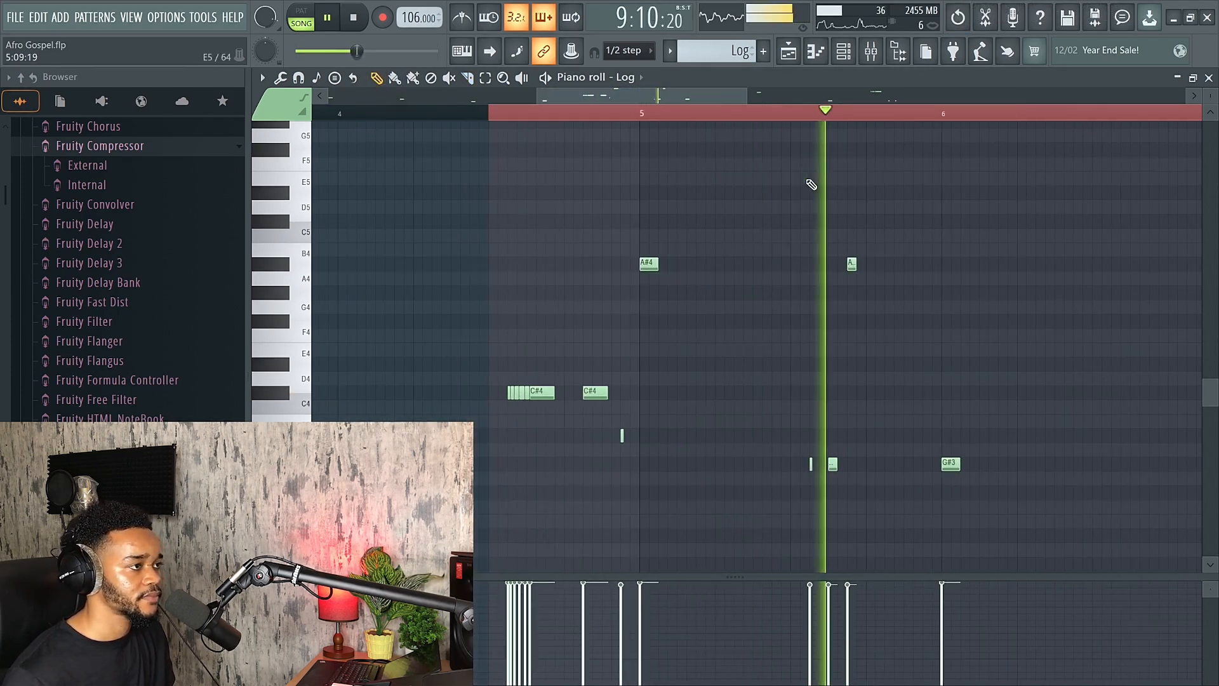
key("space")
left_click(793, 56)
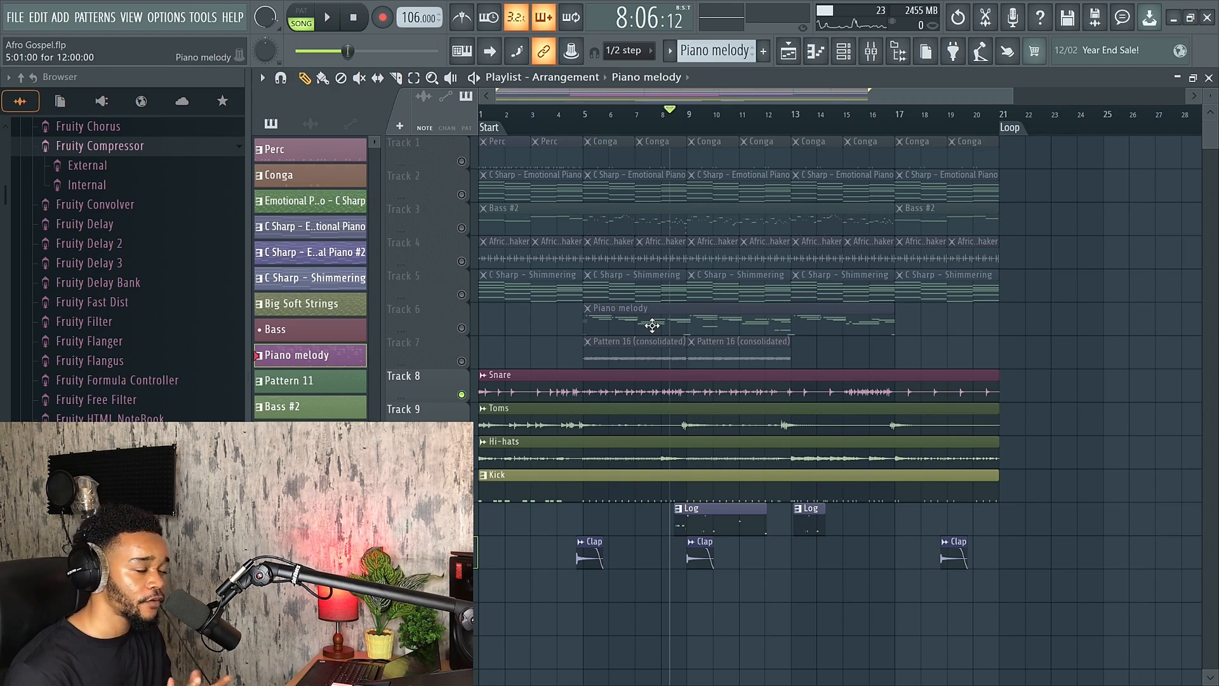
Solo the Piano melody track and add a FLEX instrument channel to show its interface and preset packs
left_click(462, 327, "ctrl")
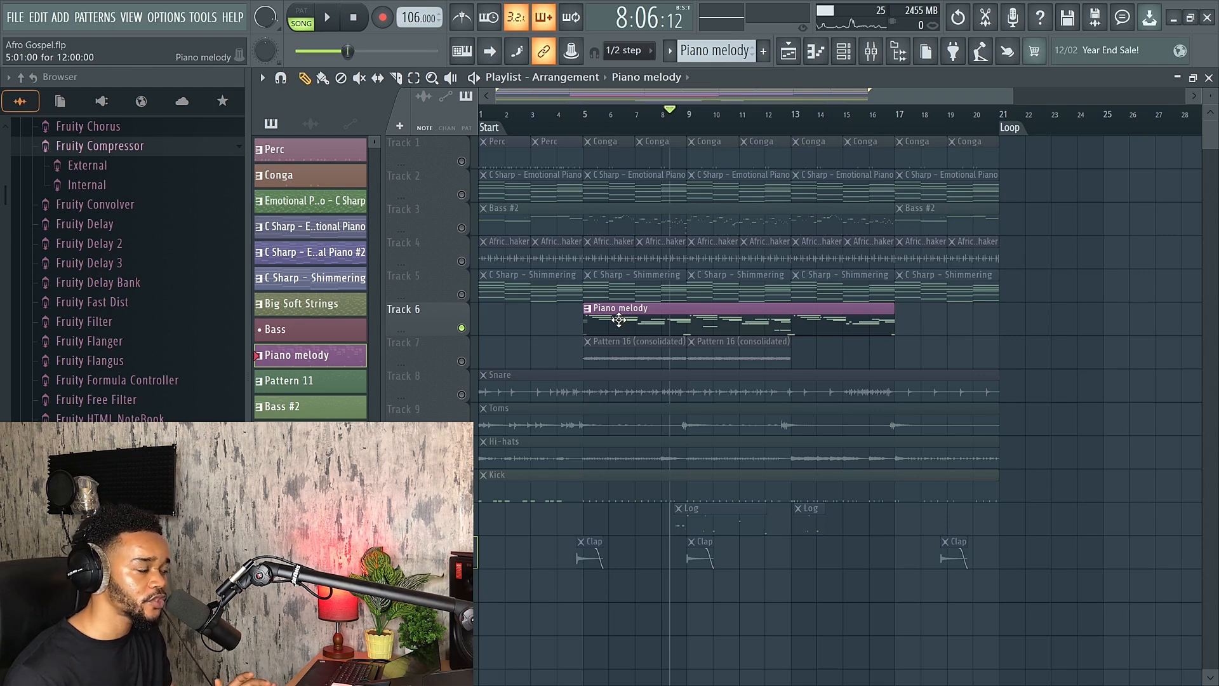
left_click(846, 55)
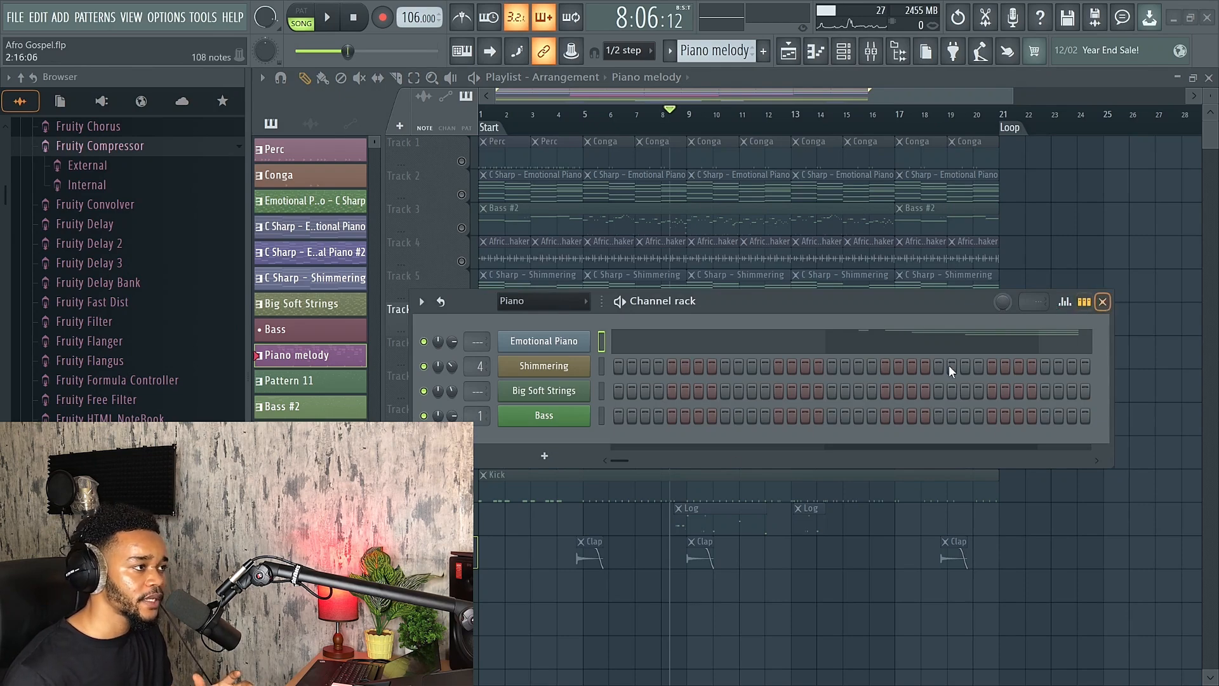
left_click(546, 459)
left_click(616, 423)
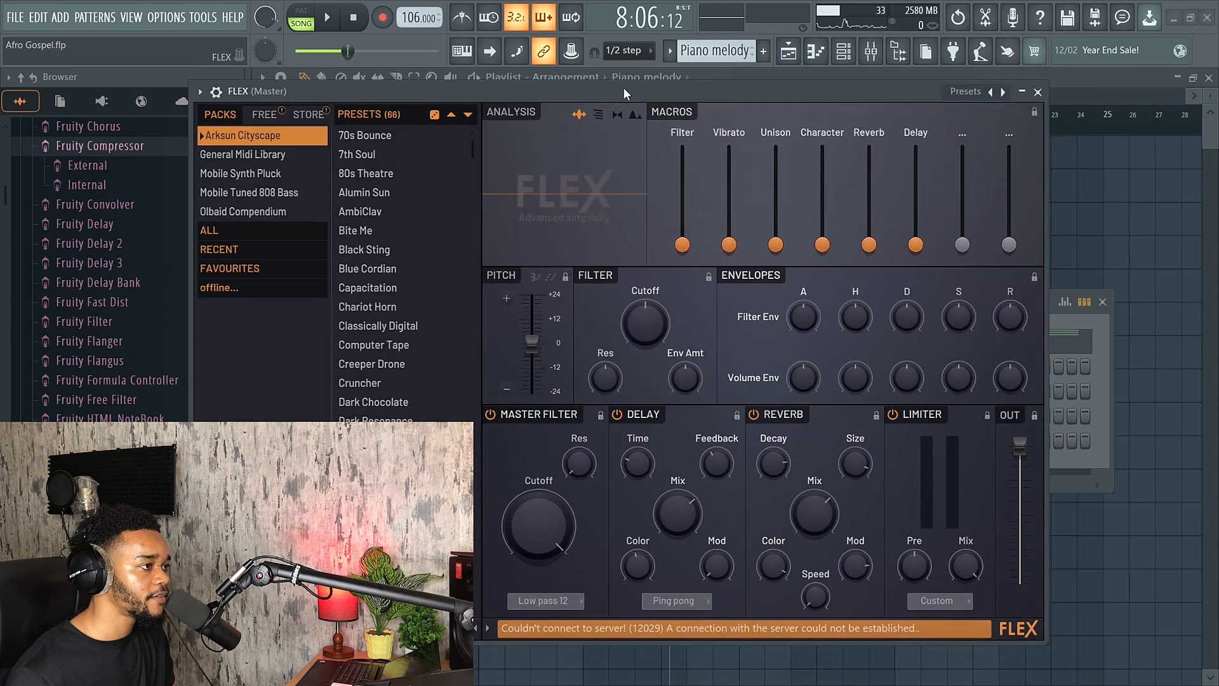
left_click_drag(623, 89, 607, 70)
left_click_drag(479, 75, 512, 81)
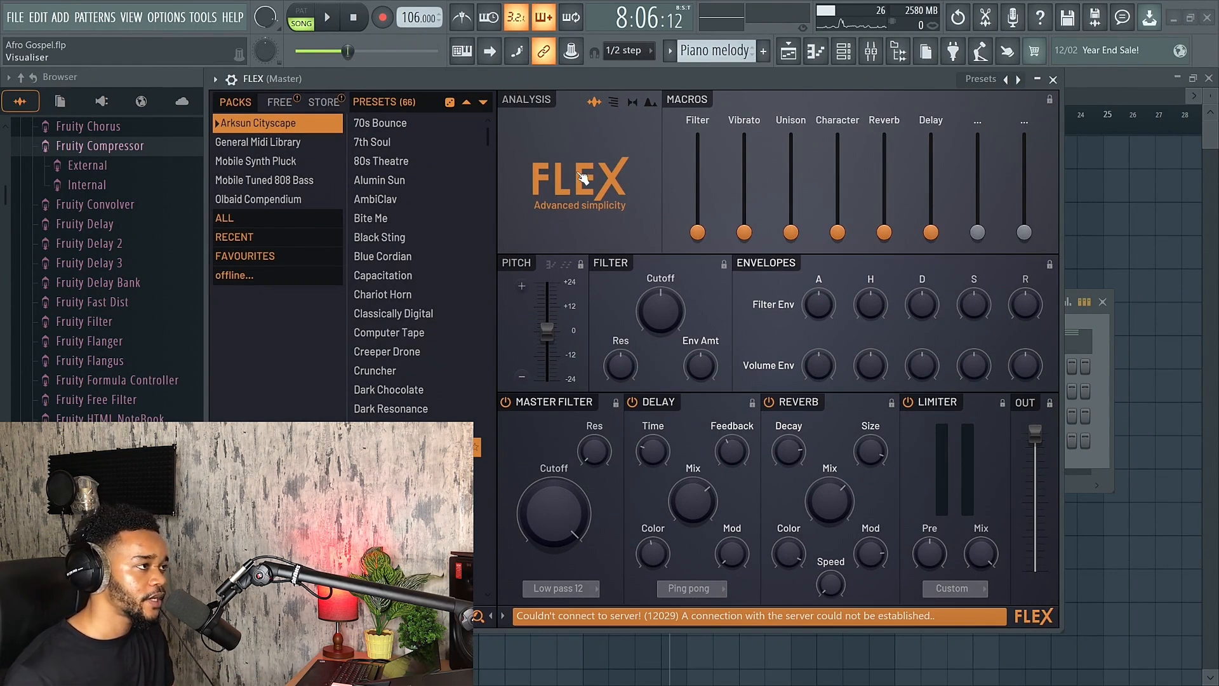
left_click_drag(575, 77, 569, 89)
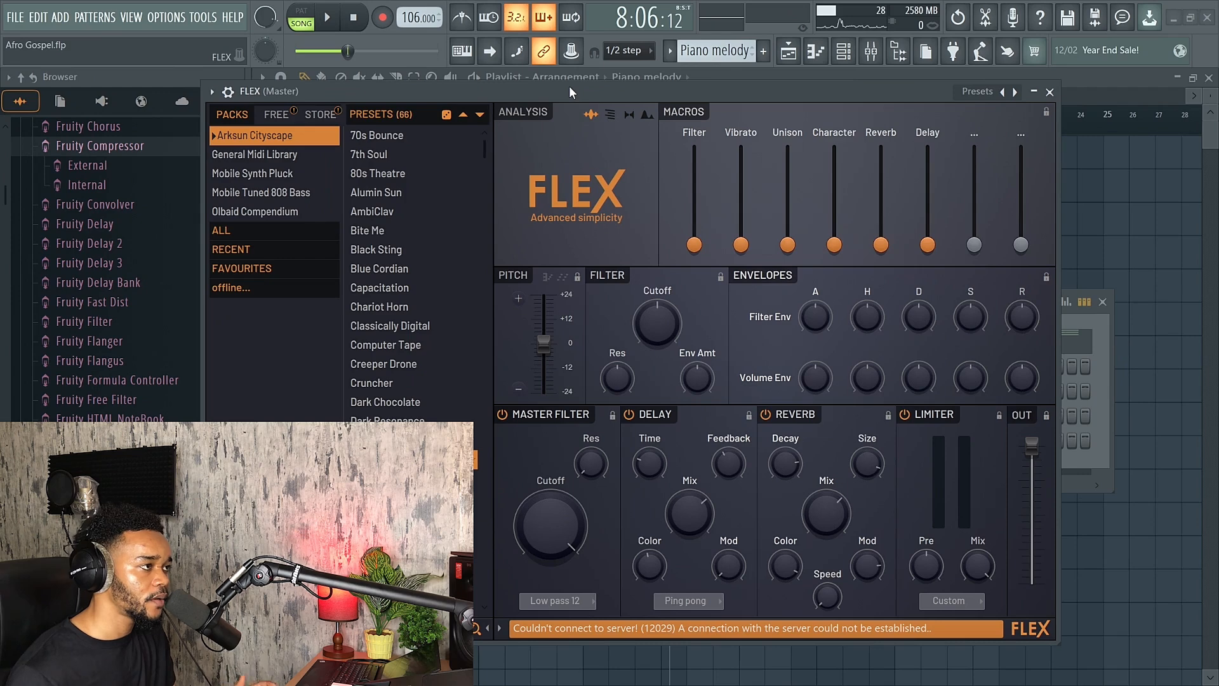
Close the FLEX instrument and delete its channel
left_click(1050, 92)
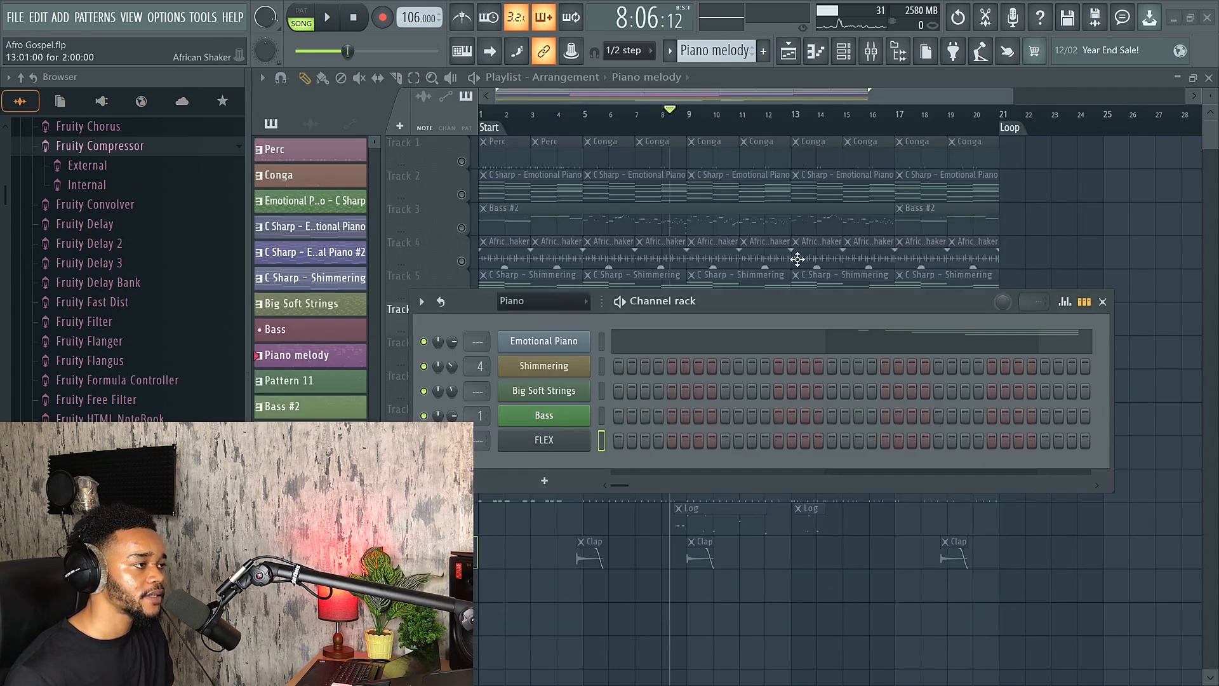
right_click(554, 440)
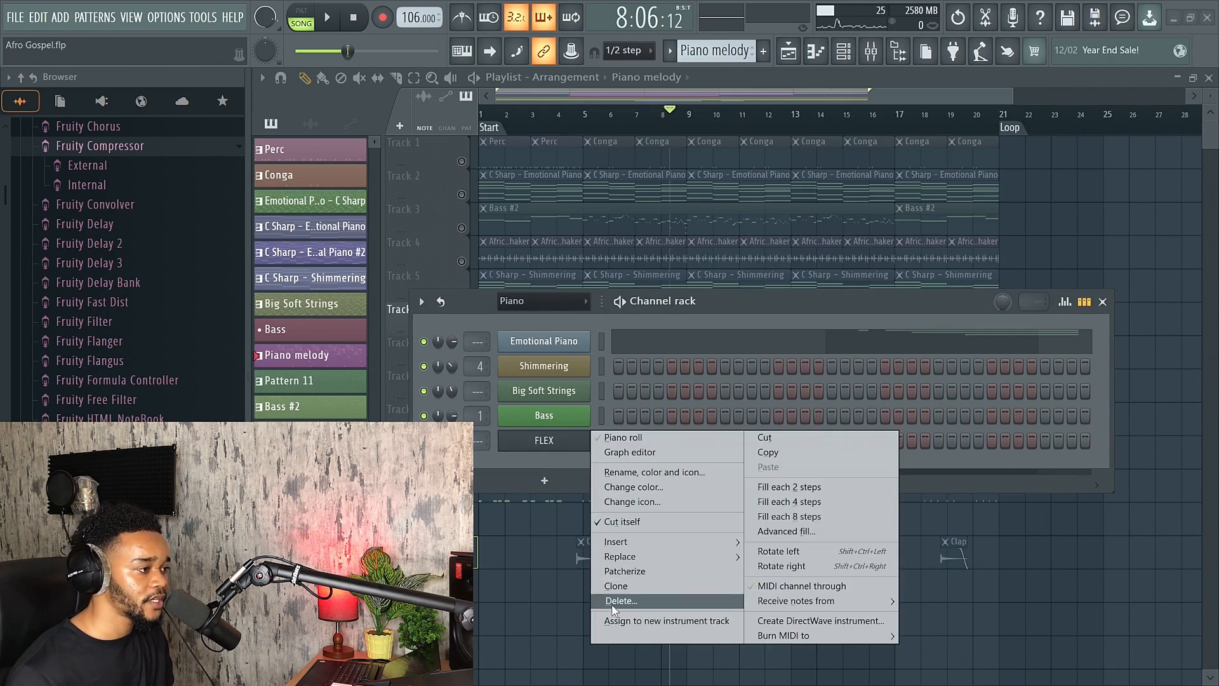
left_click(616, 601)
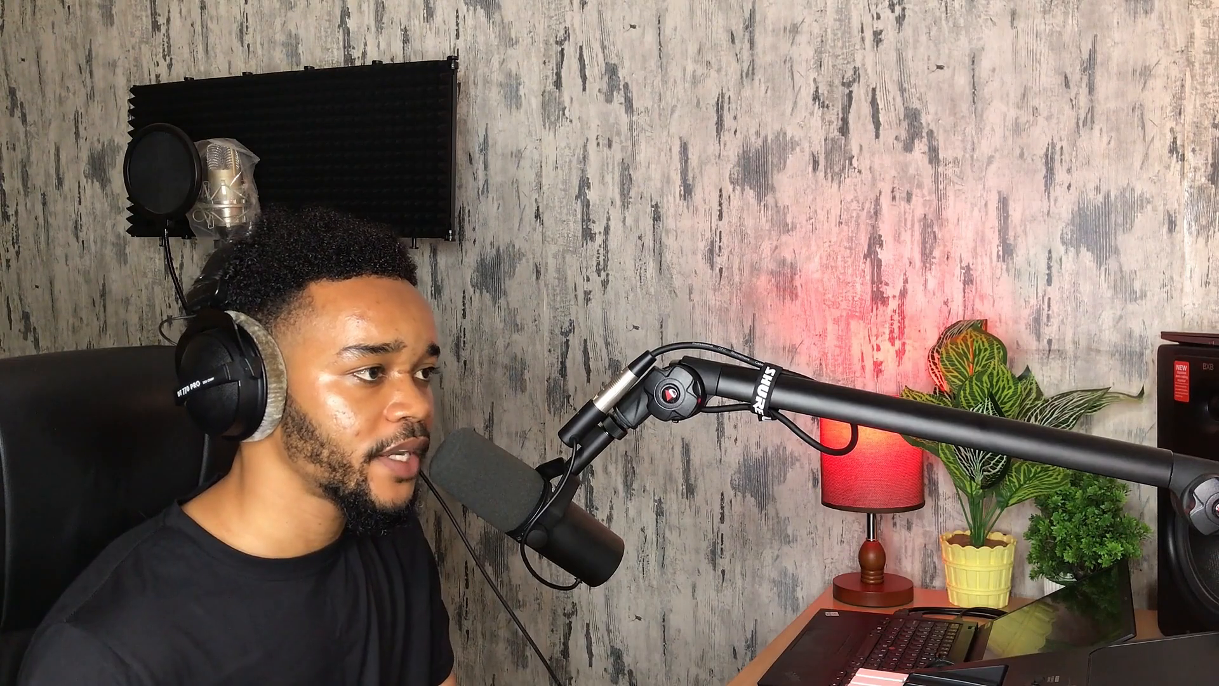
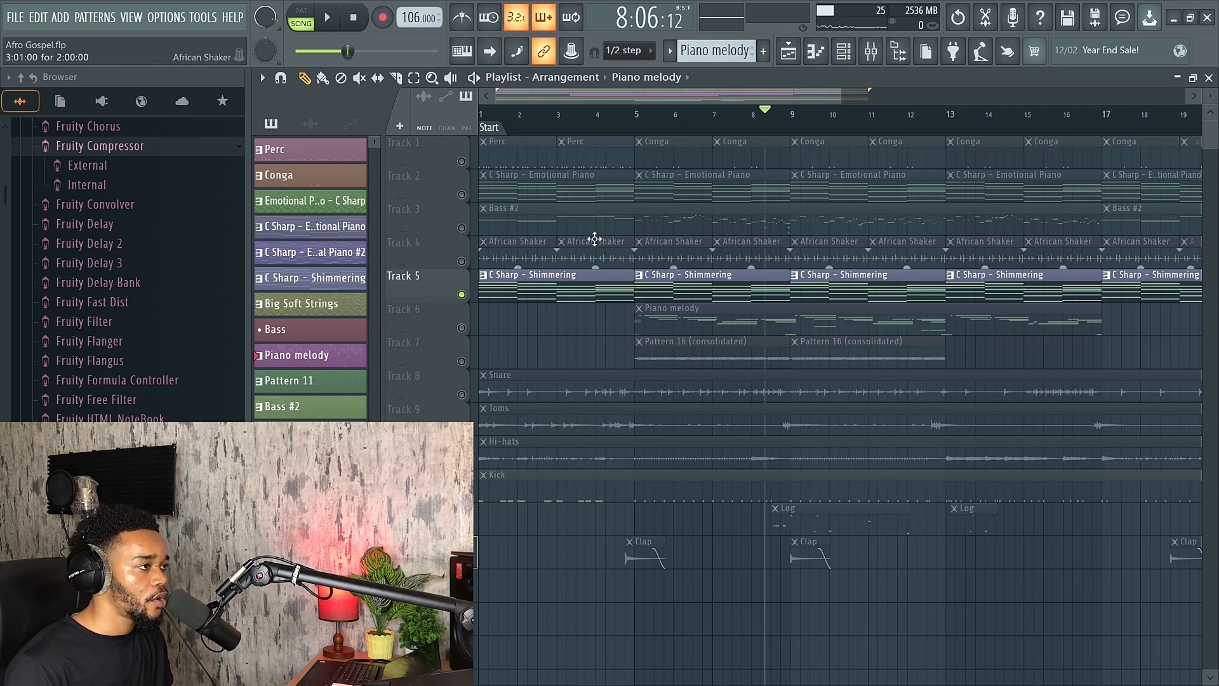
Solo tracks 4, 3, 2 and 1 one at a time and play the Perc and Conga patterns on track 1
right_click(462, 261)
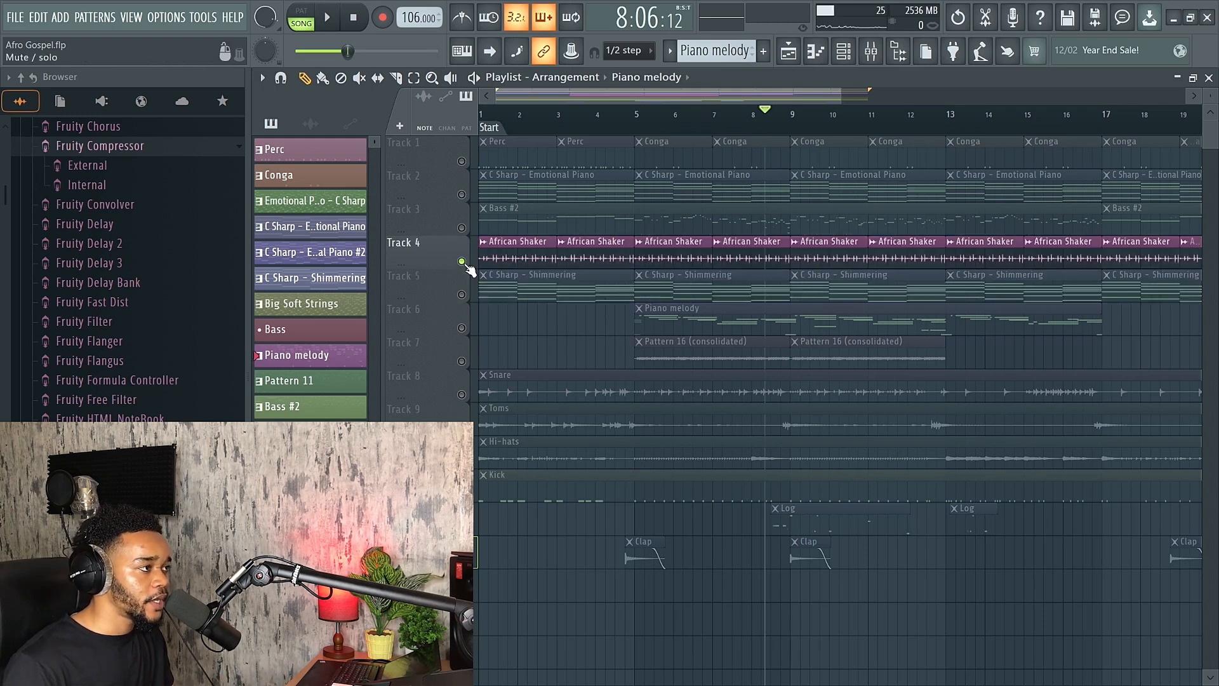
right_click(462, 228)
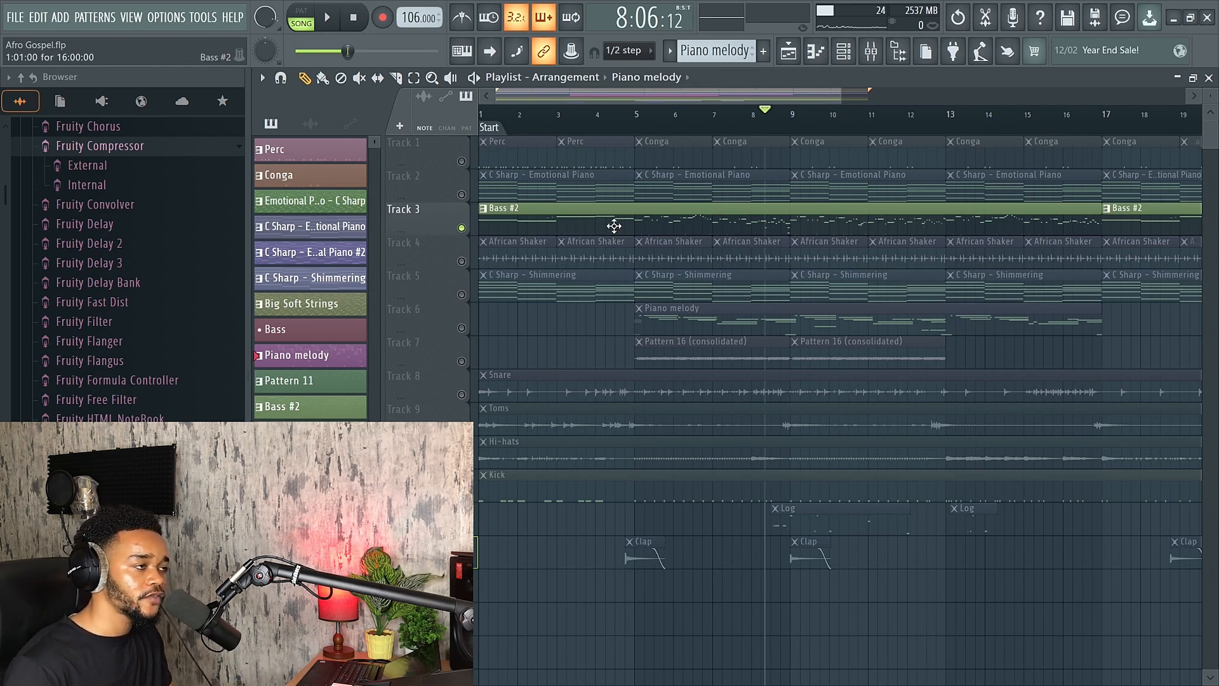
right_click(461, 194)
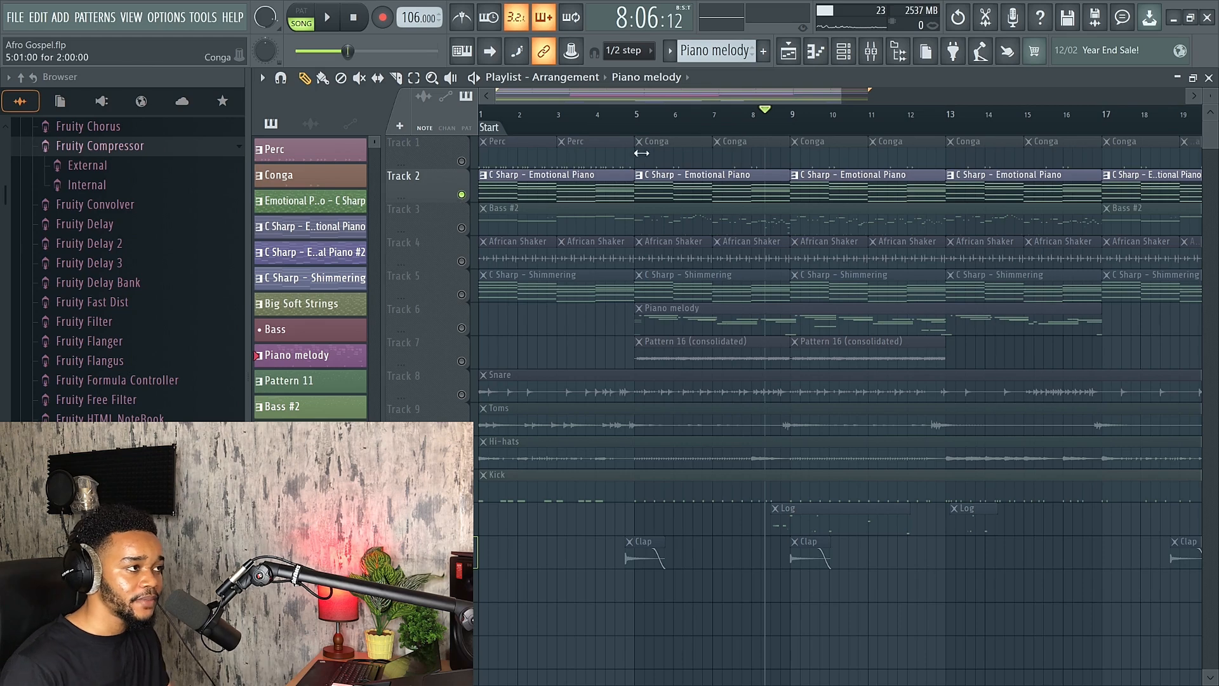
left_click(662, 134)
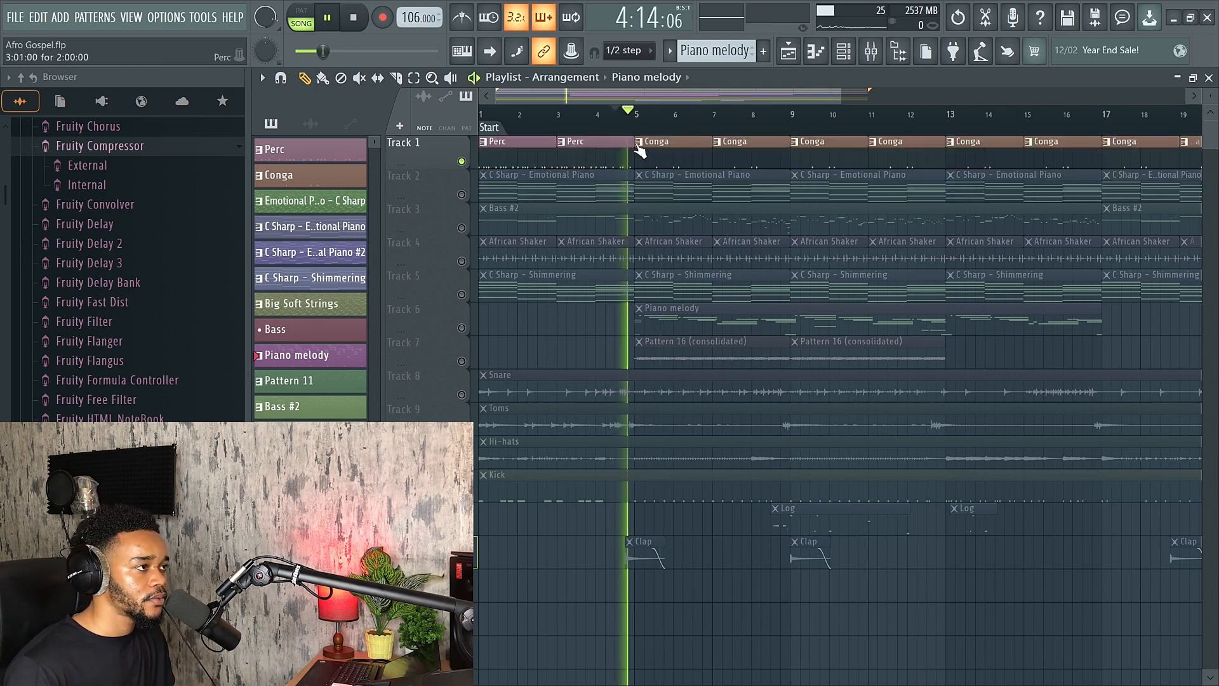
key("space")
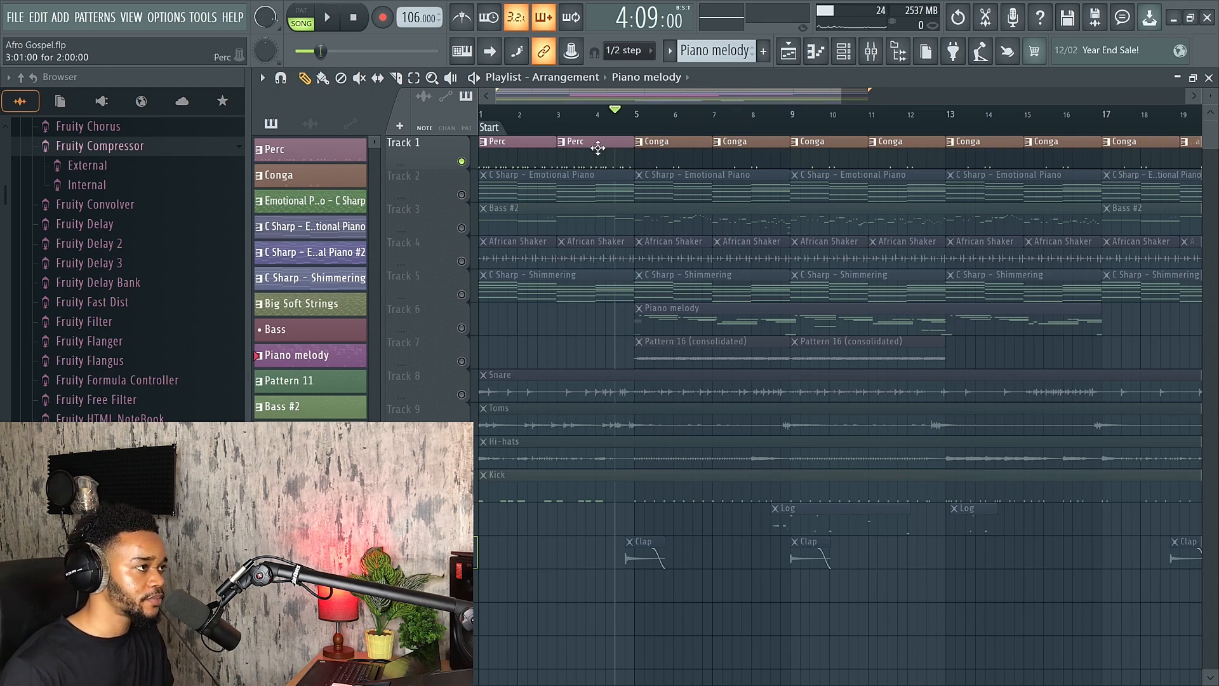
Select the Perc pattern from its second clip on track 1 and set the playback position to bar 3
left_click(559, 131)
scroll(565, 131, "up", 4)
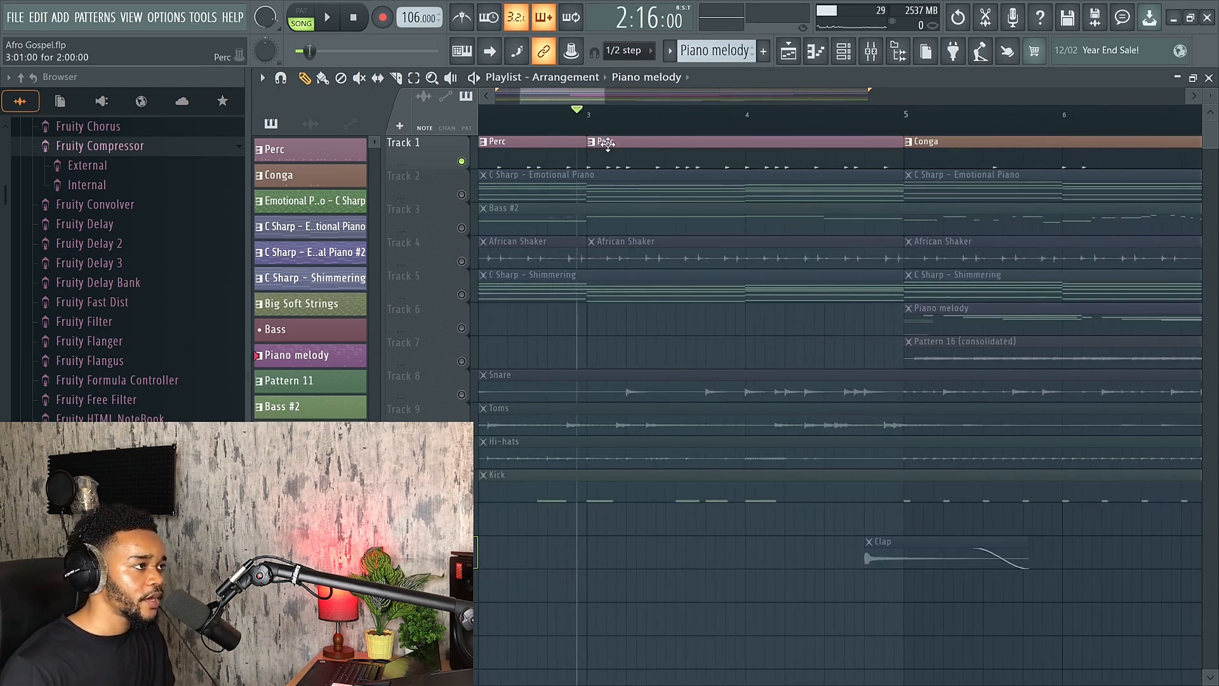
left_click(608, 144)
left_click(590, 122)
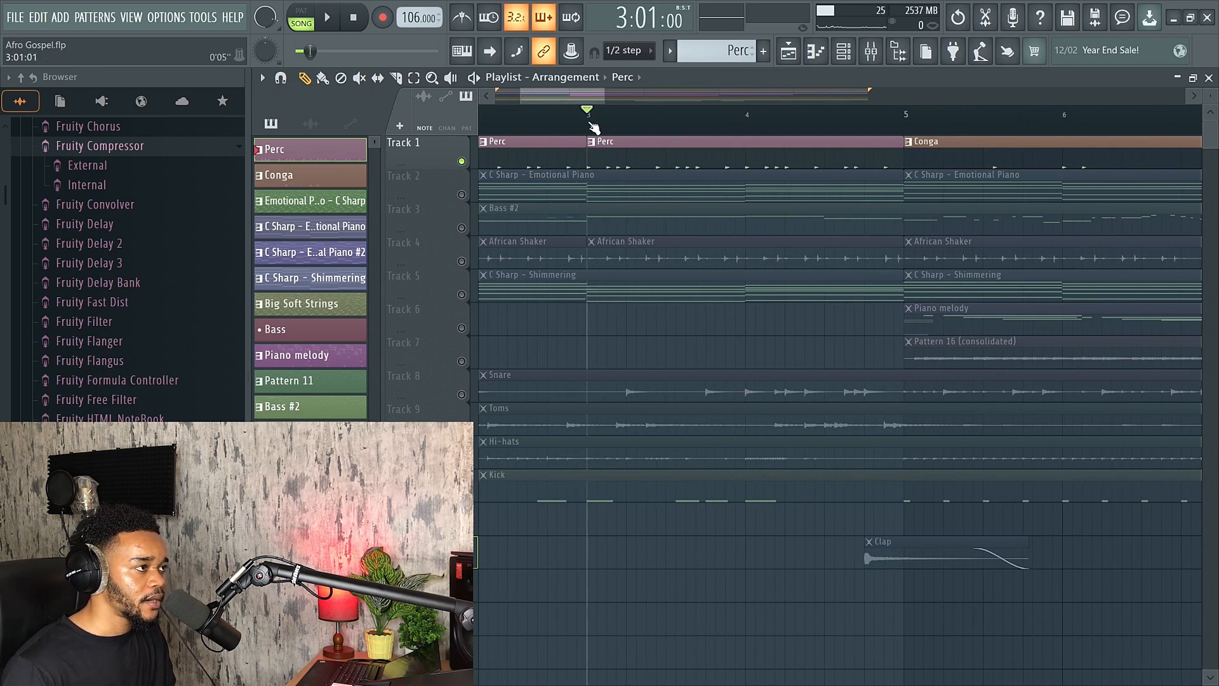
scroll(588, 183, "down", 3)
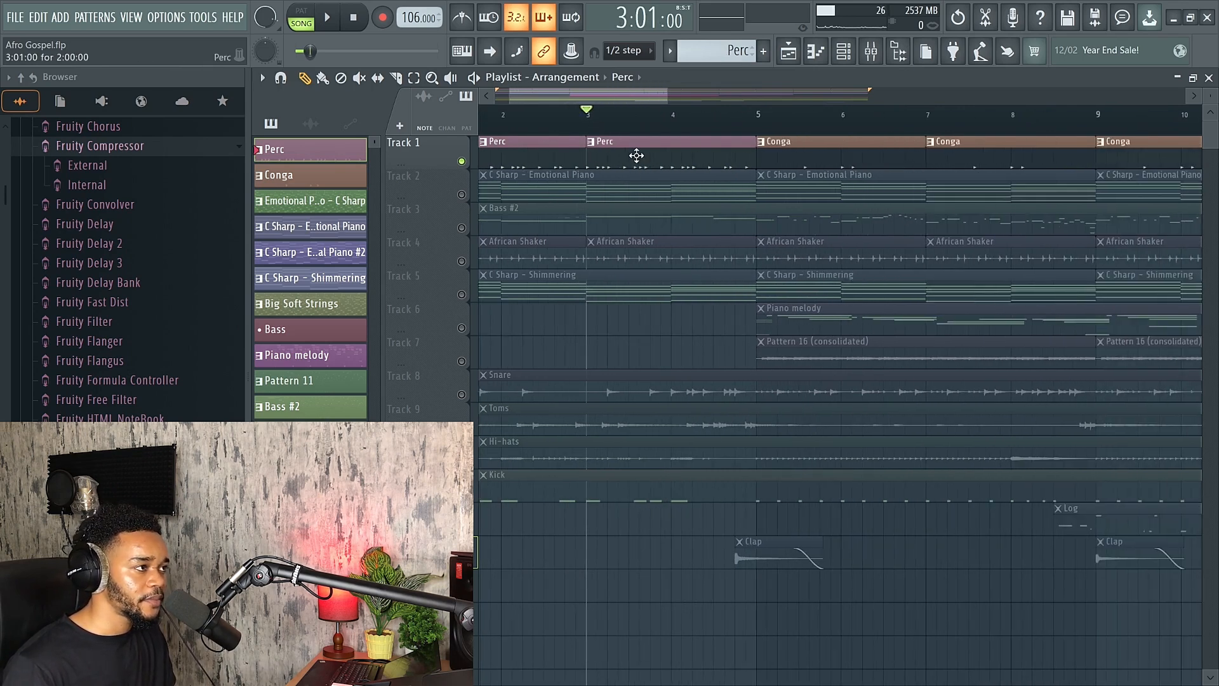
Play the Perc pattern from bar 3 and open the channel rack to show its drum channels
key("space")
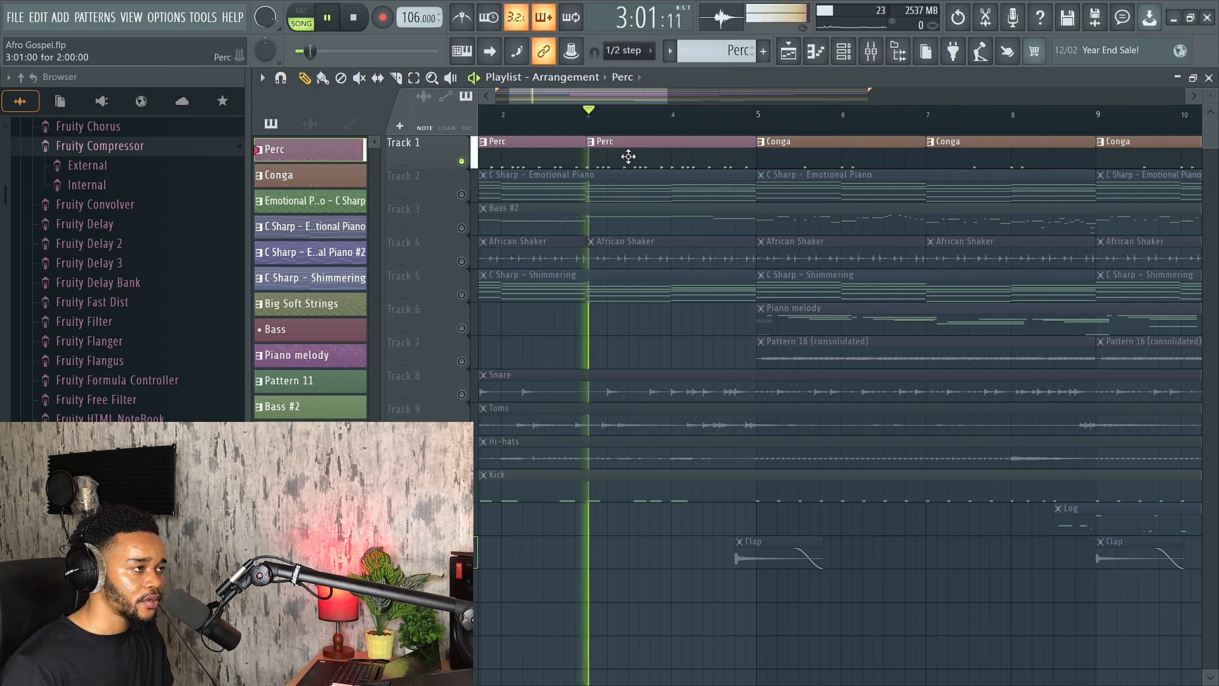
key("space")
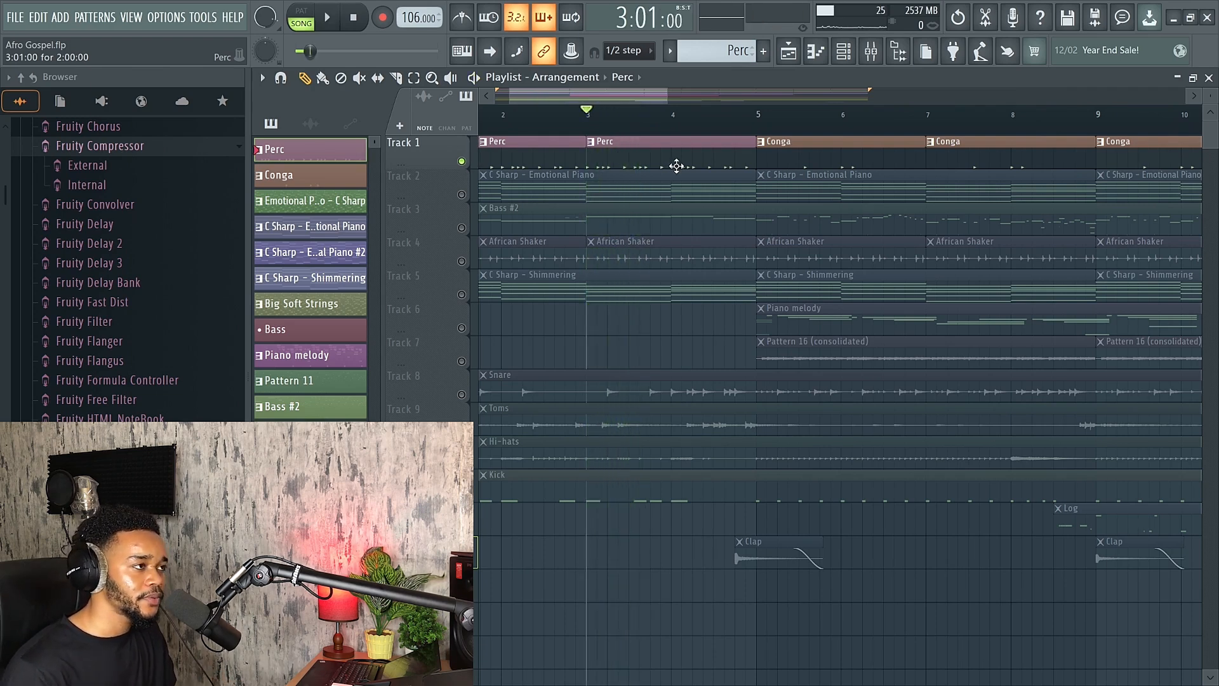
left_click(843, 50)
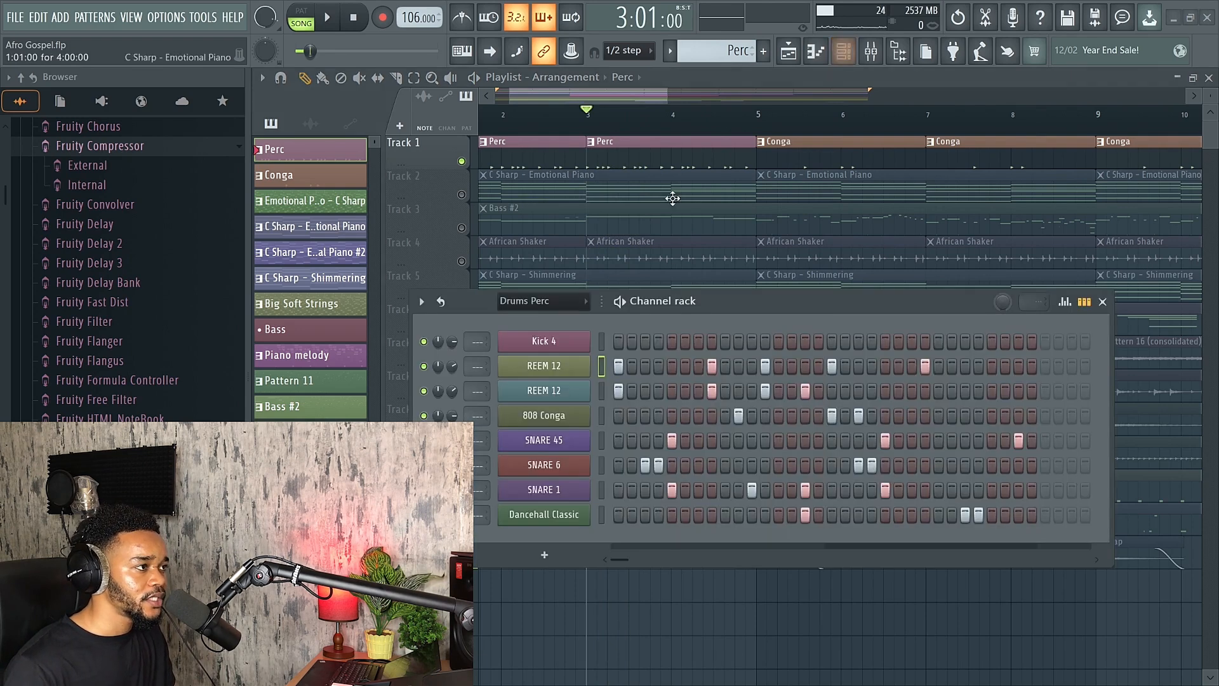
Inspect the sample settings of both REEM 12 channels and select the SNARE 45 channel
left_click(555, 373)
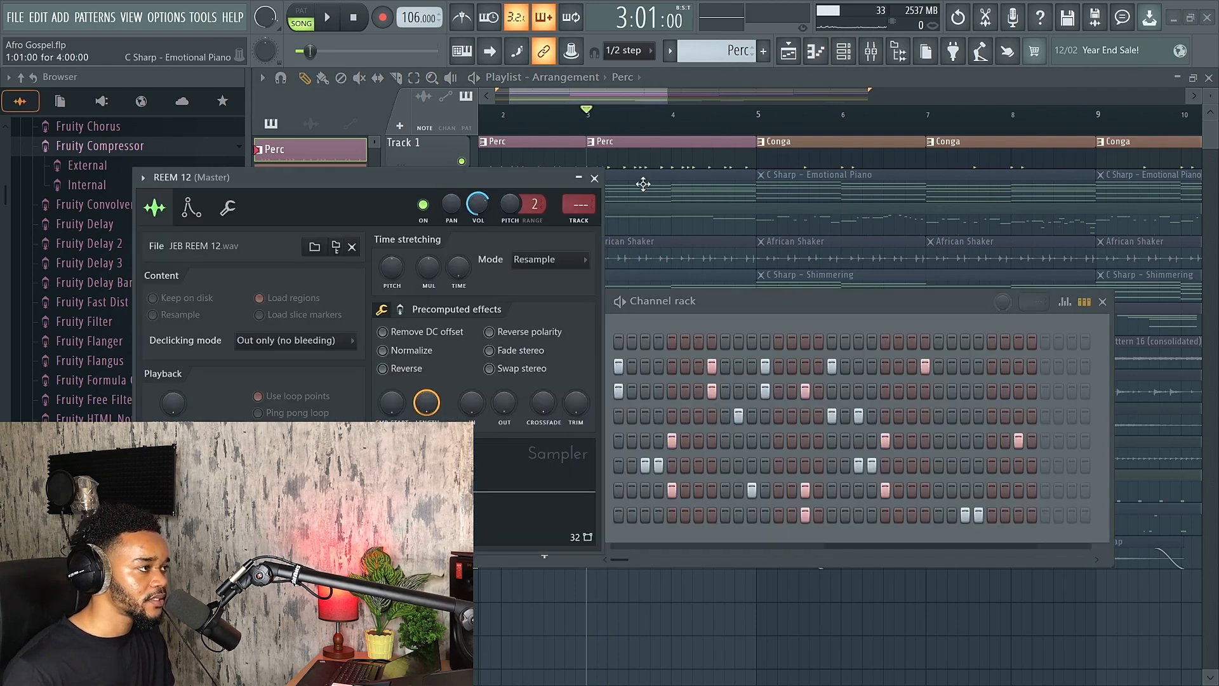
left_click(594, 178)
left_click(559, 392)
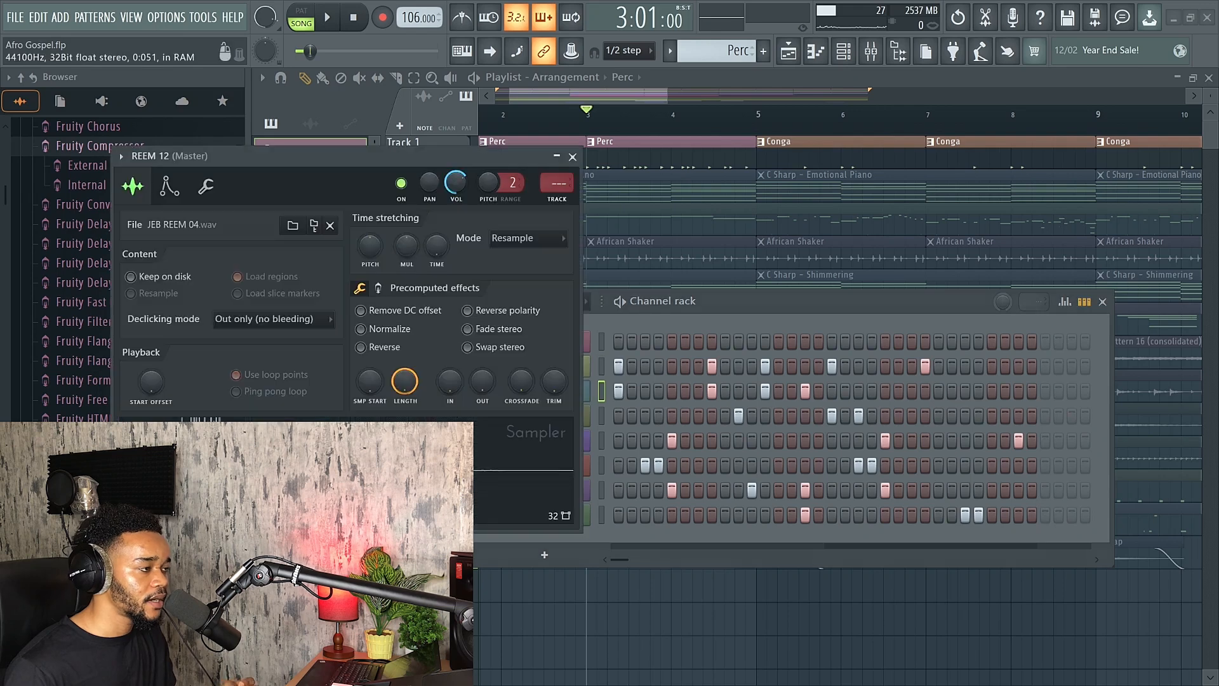
left_click(572, 157)
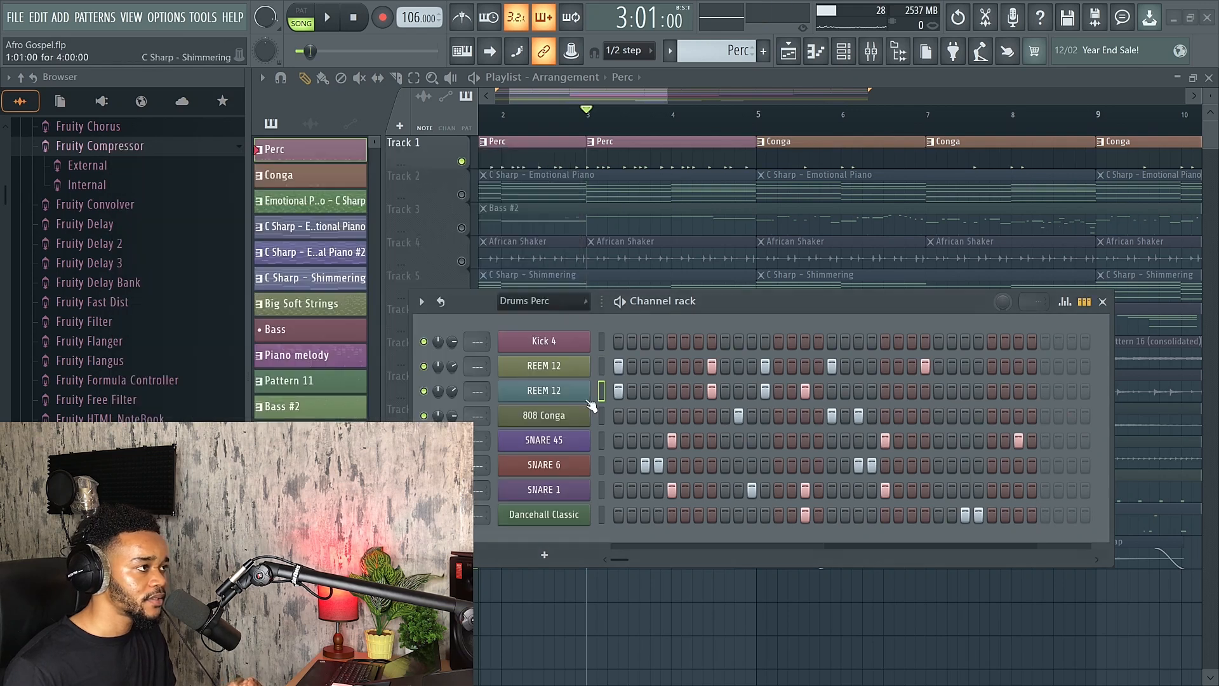
left_click(570, 444)
left_click(485, 69)
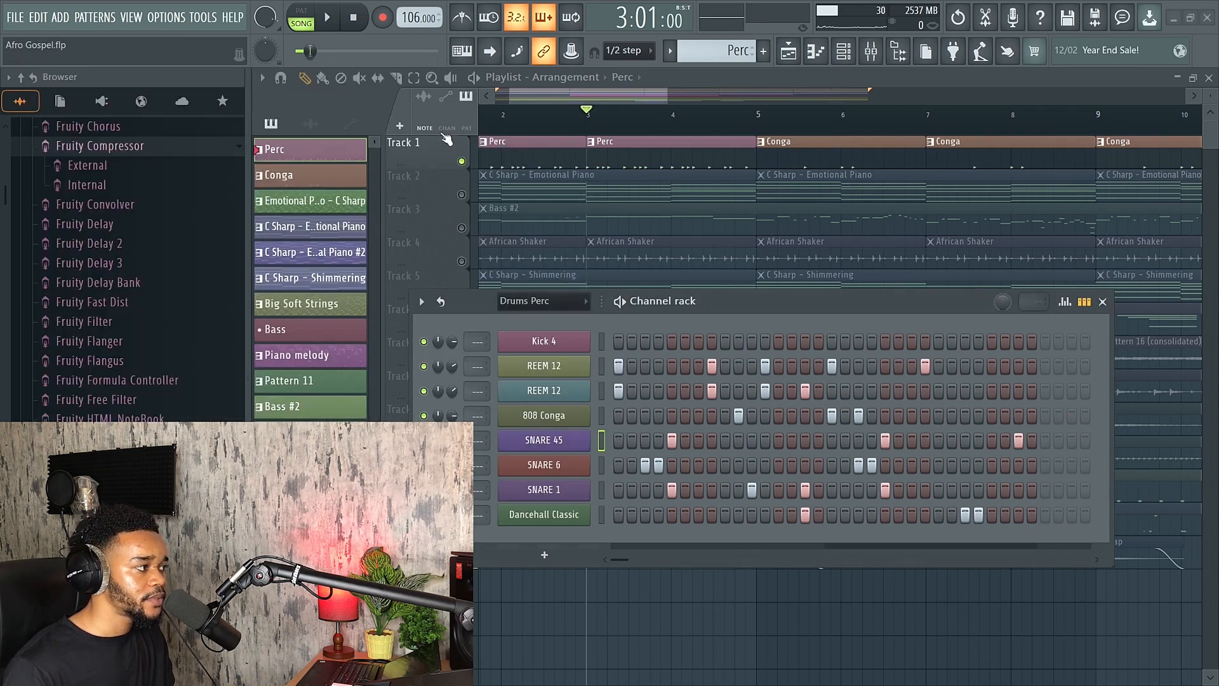
Find the Bell sample in the Afrobeat Pack under SAMIE LOOPS and add it as a new channel below Dancehall Classic
scroll(124, 294, "down", 20)
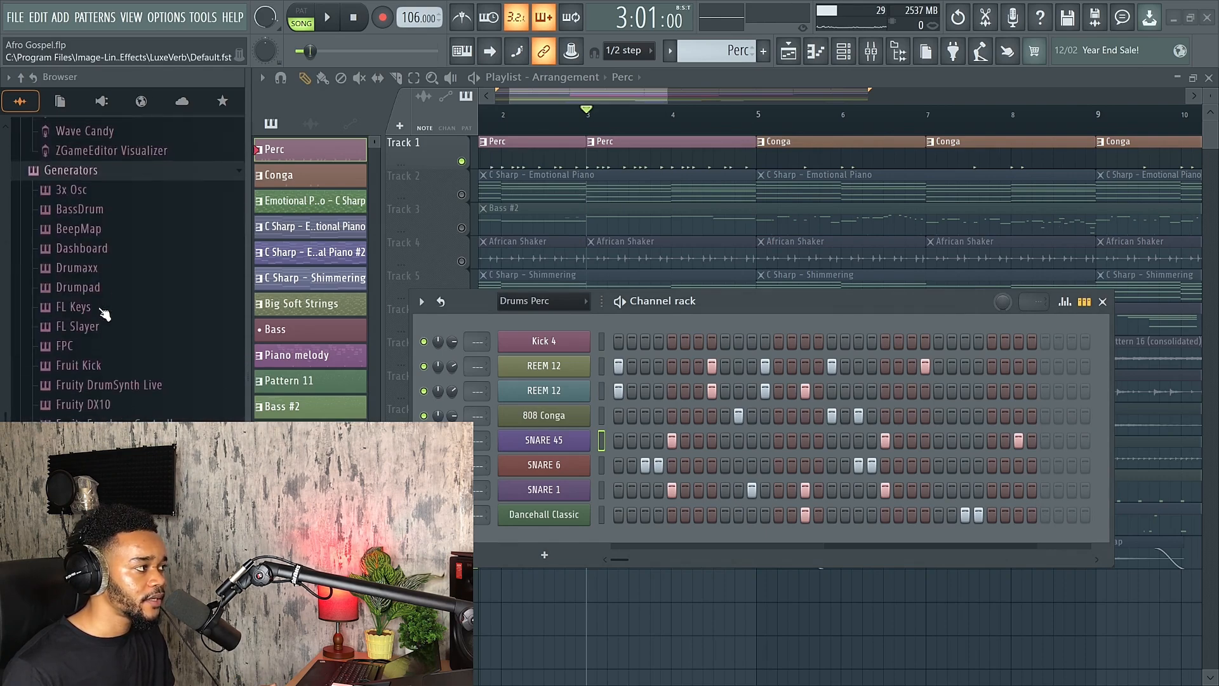
scroll(87, 279, "down", 10)
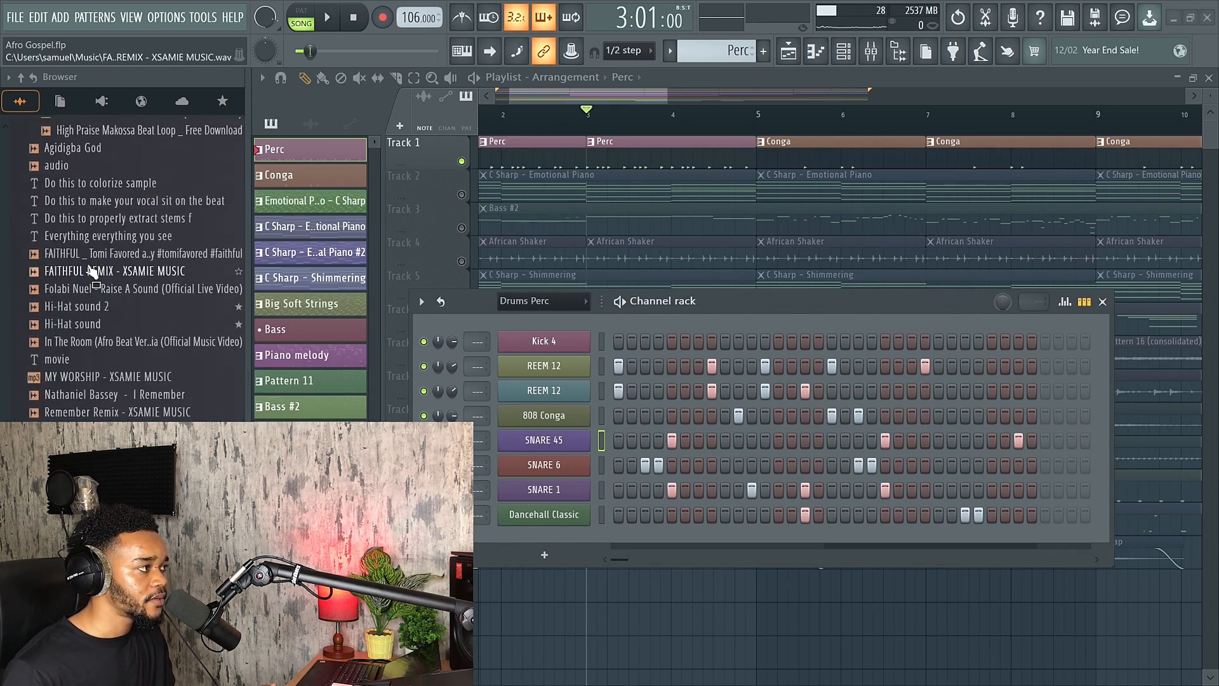
scroll(82, 333, "down", 5)
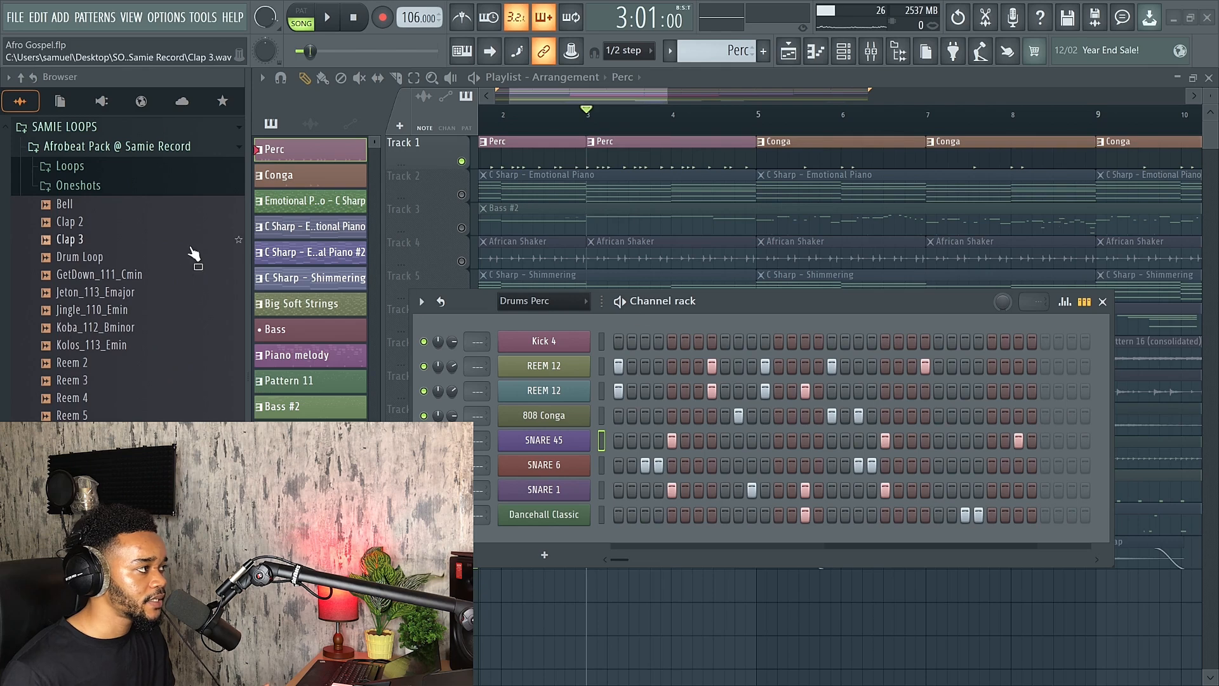
left_click(130, 209)
left_click_drag(125, 211, 547, 546)
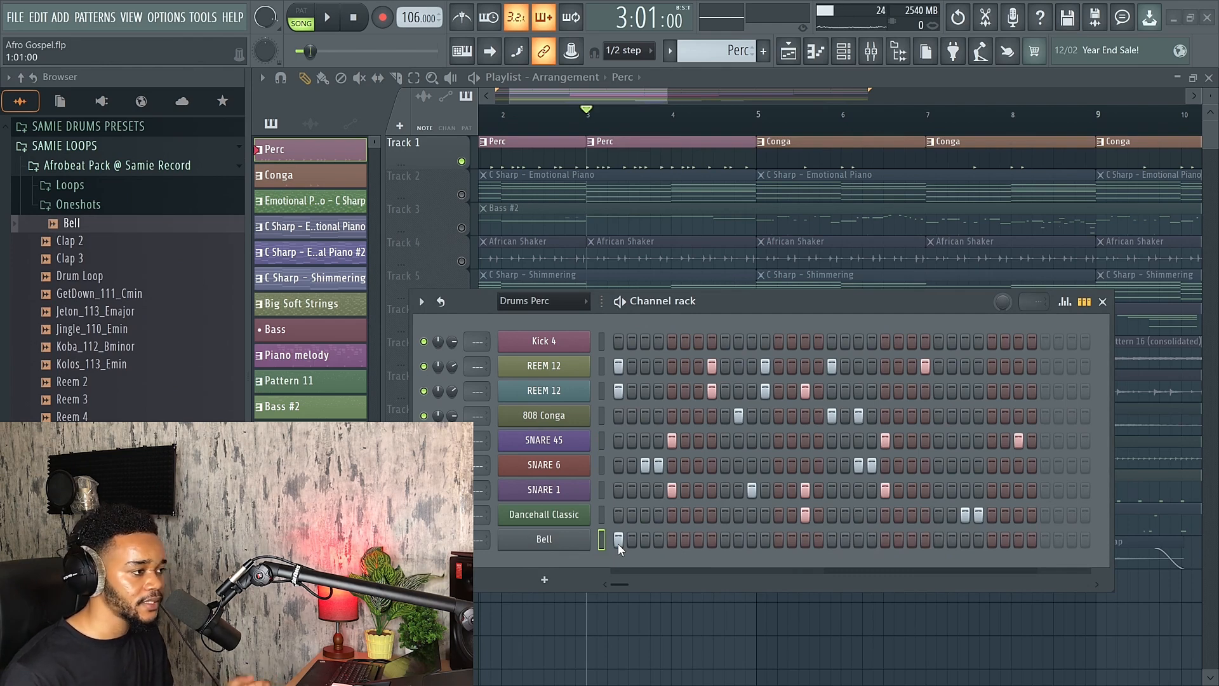
Delete the Bell channel from the channel rack
right_click(559, 546)
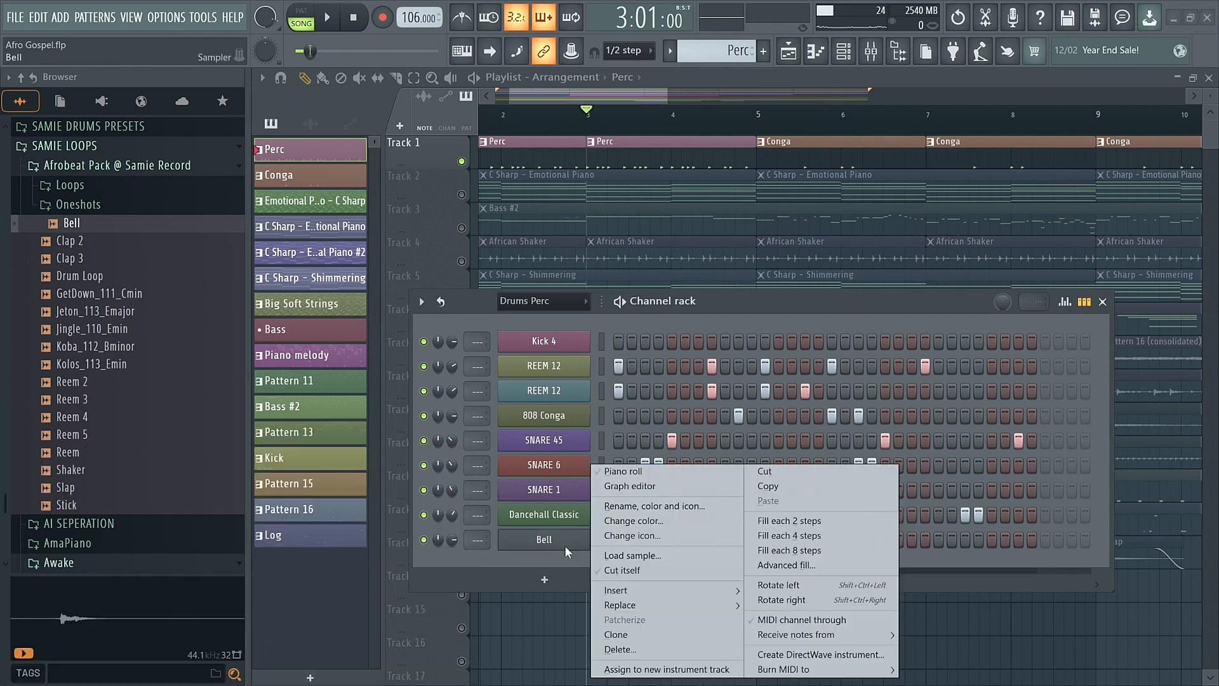
left_click(622, 649)
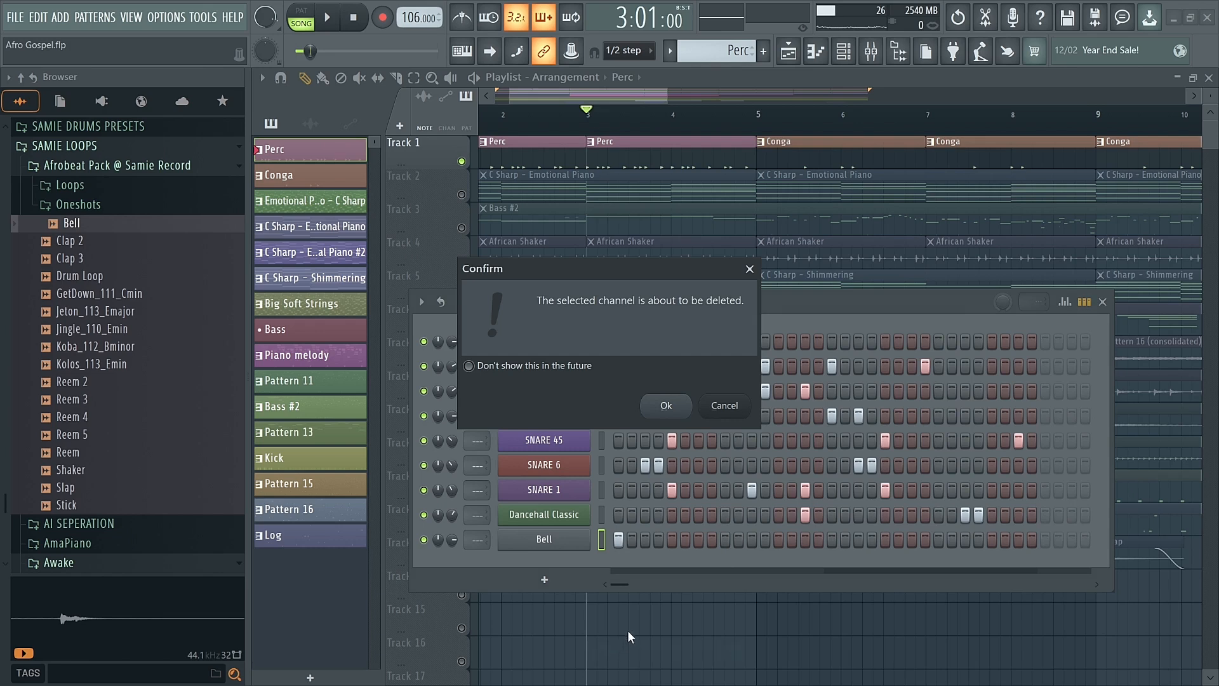
left_click(666, 410)
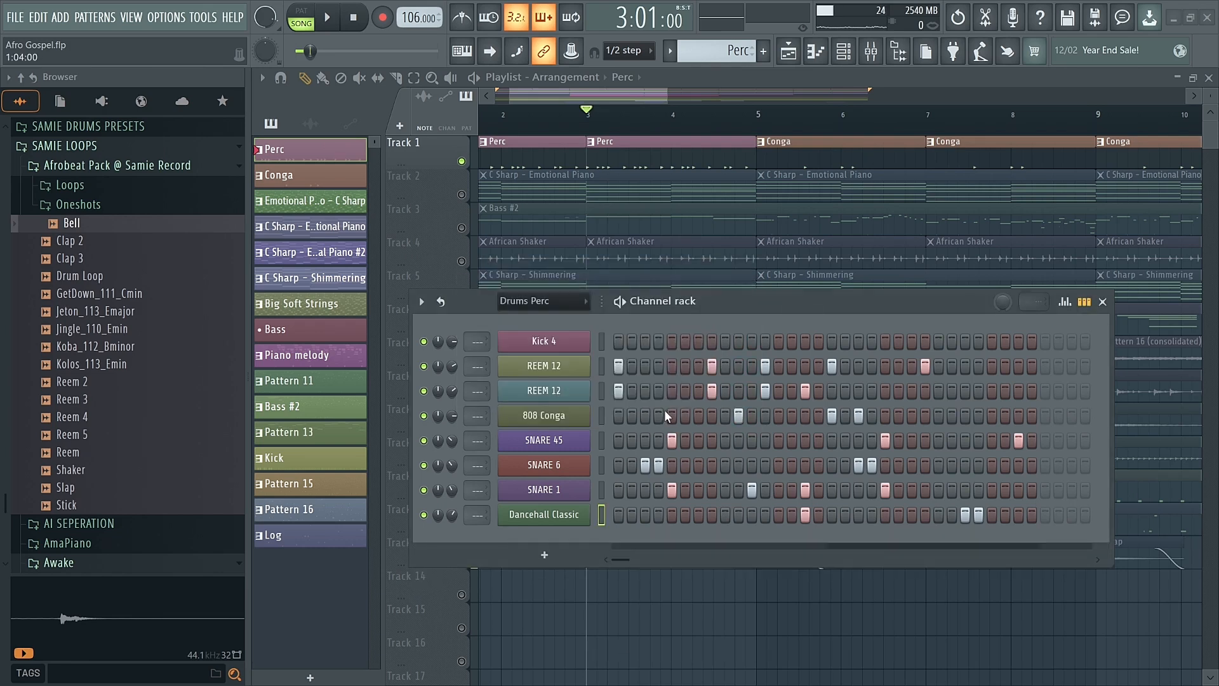
Inspect the sampler settings of the SNARE 6 and 808 Conga channels and close the channel rack
left_click_drag(669, 309, 599, 280)
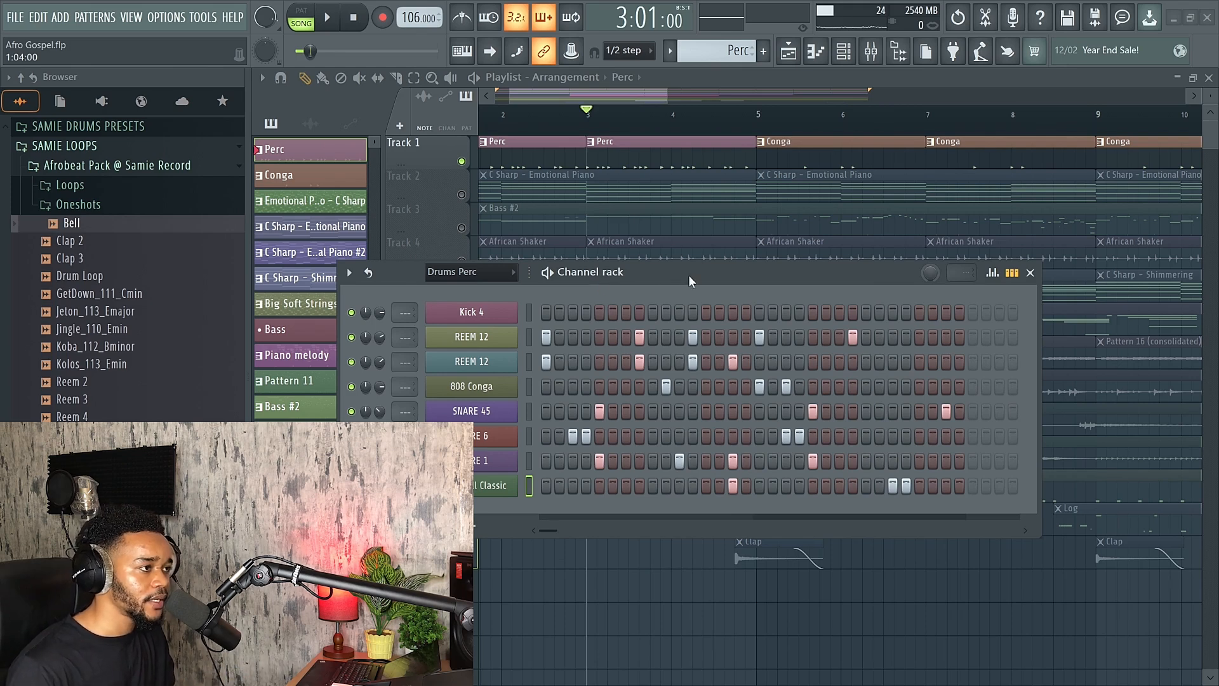
left_click(476, 442)
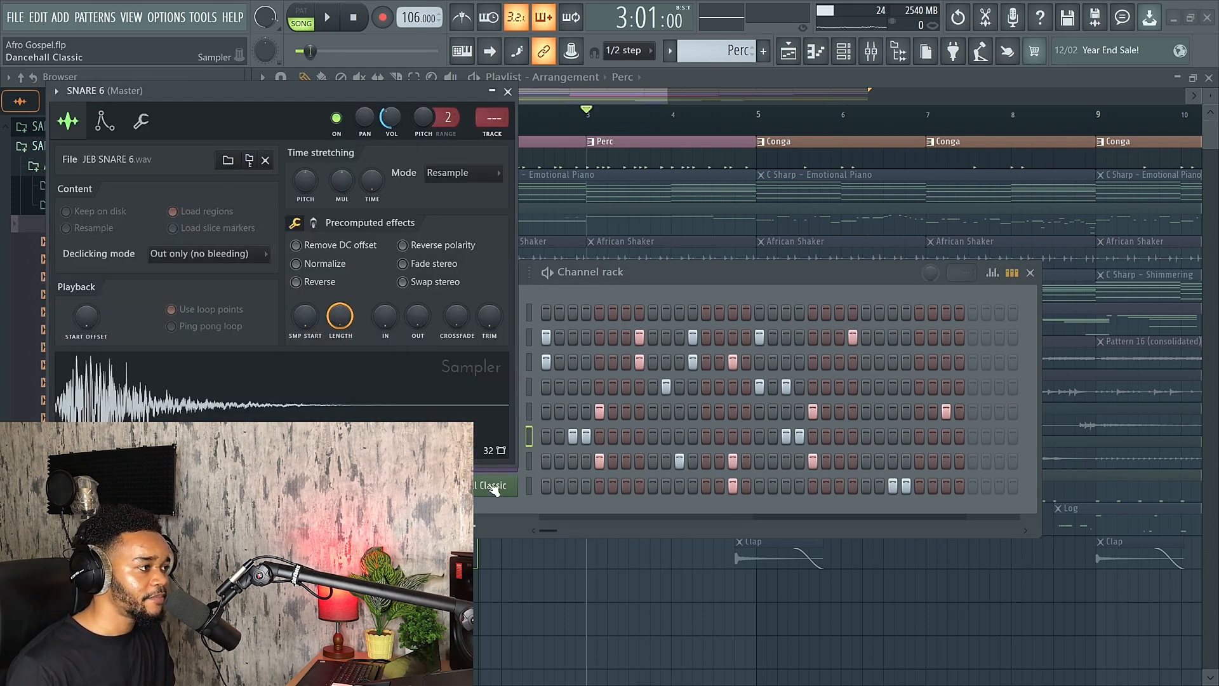
left_click(493, 116)
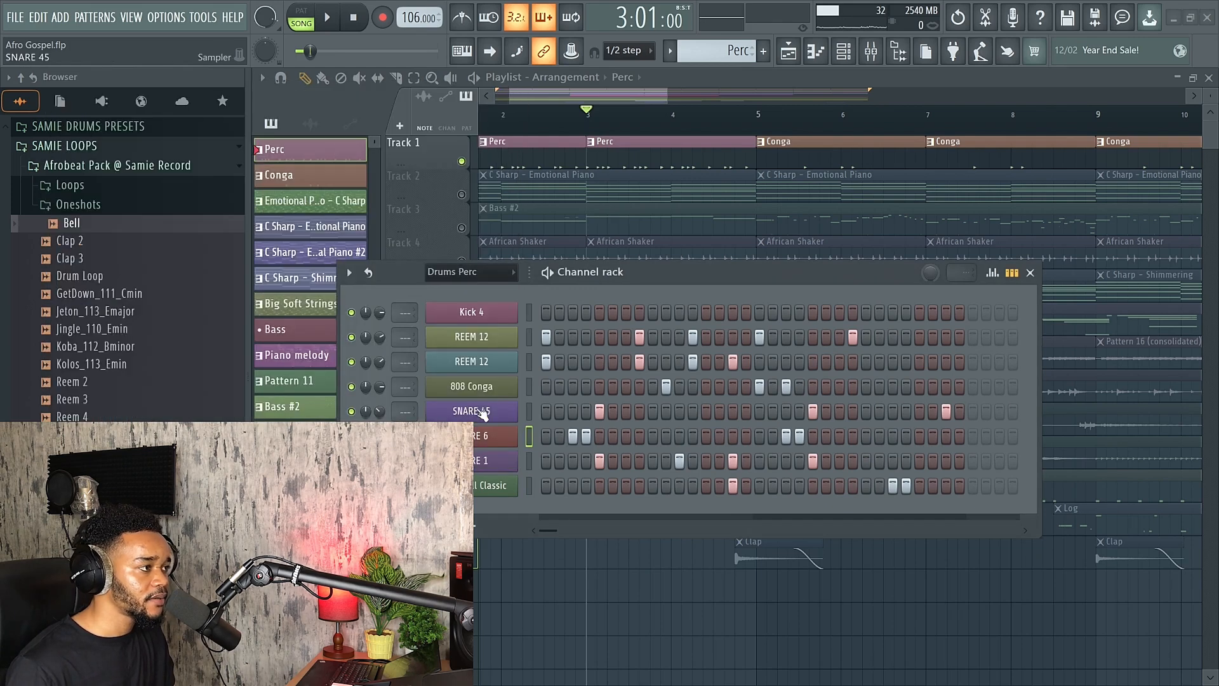
left_click(492, 388)
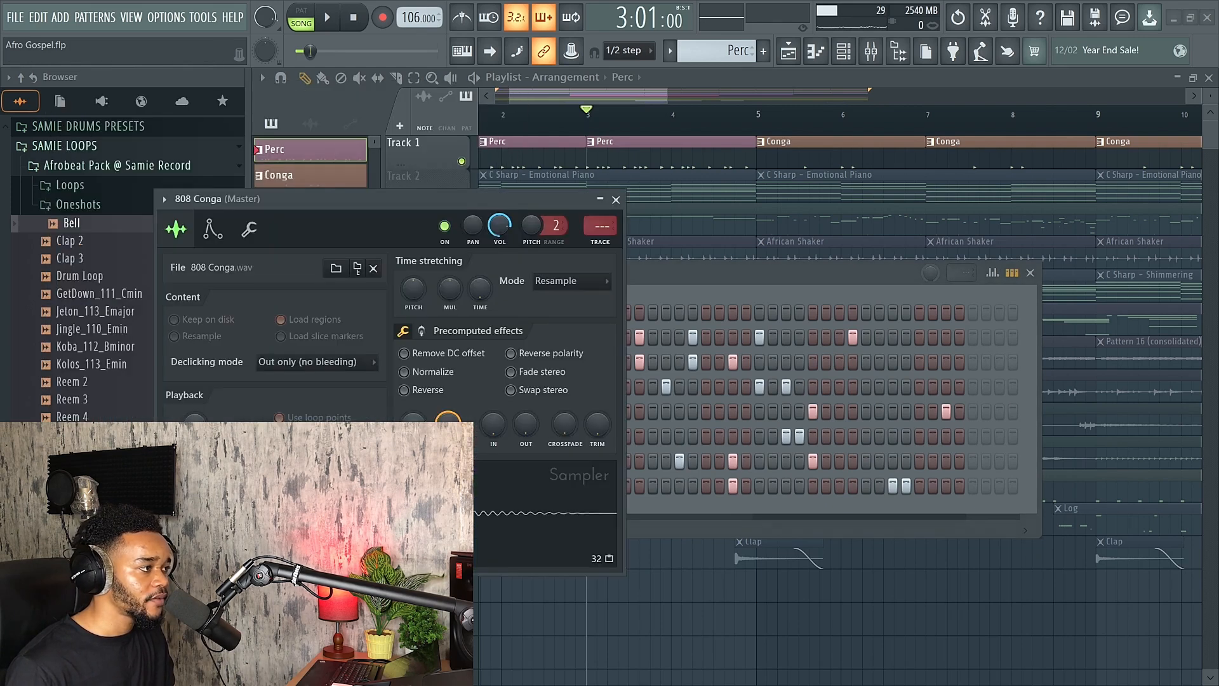
left_click(617, 200)
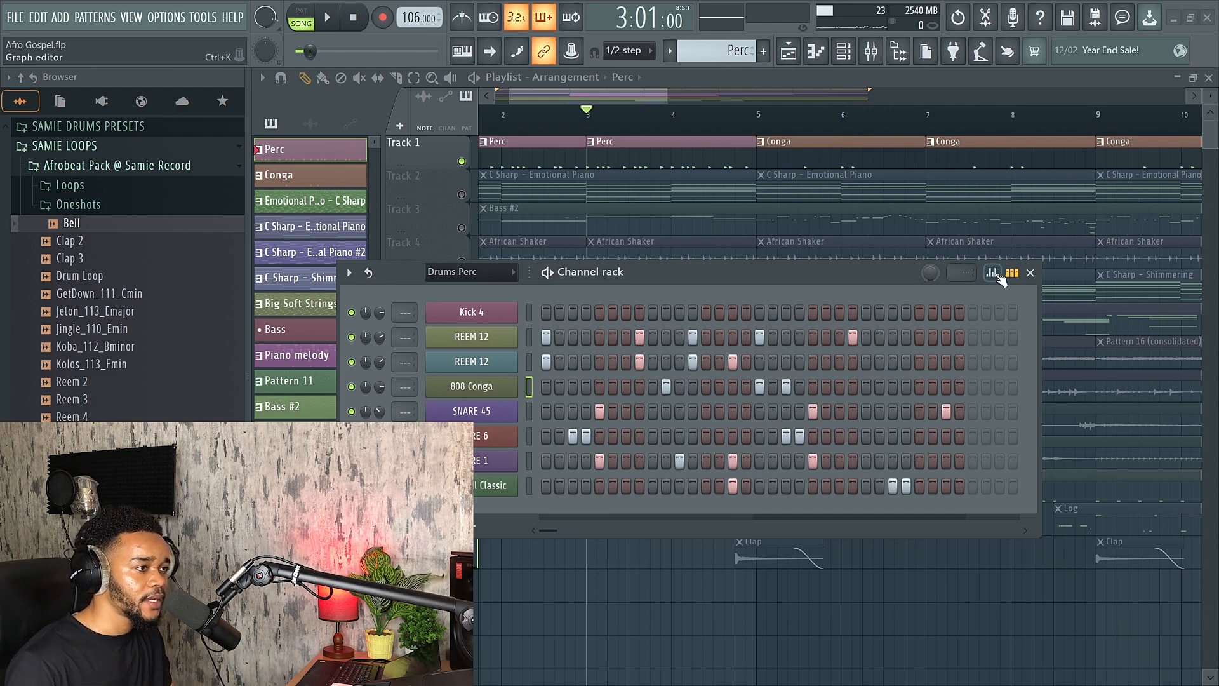
left_click(1030, 272)
Play the arrangement from the start and solo the Snare track, with the full arrangement in view
scroll(612, 196, "down", 3)
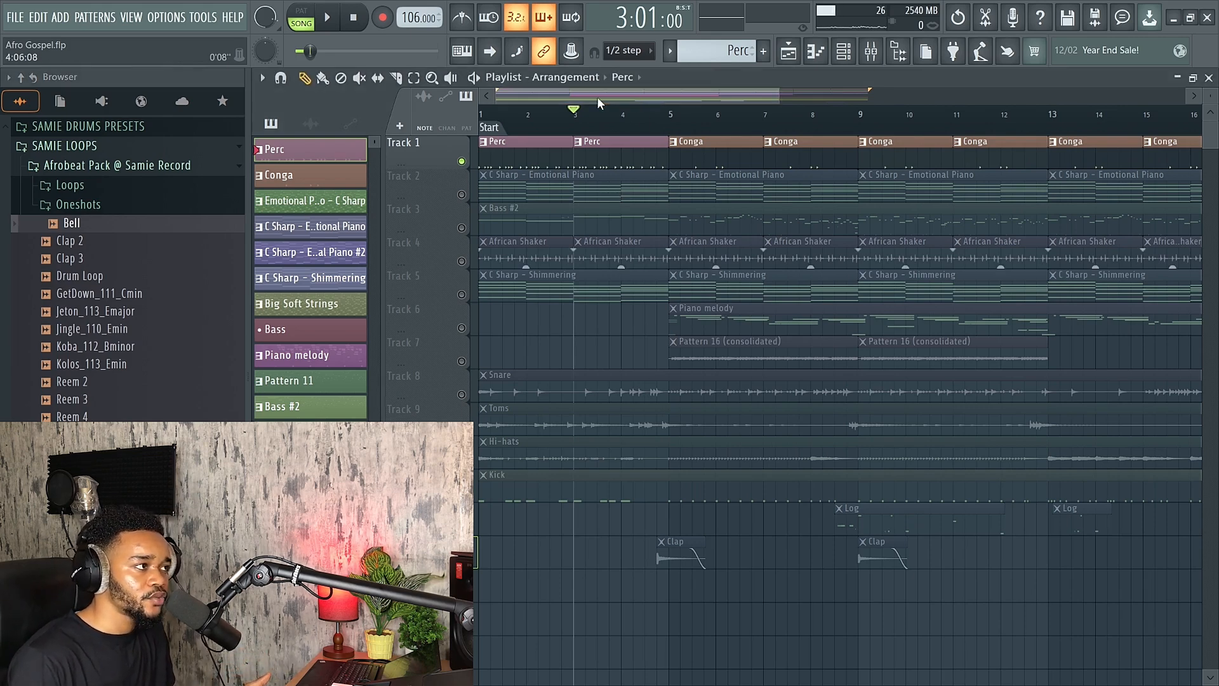
key("space")
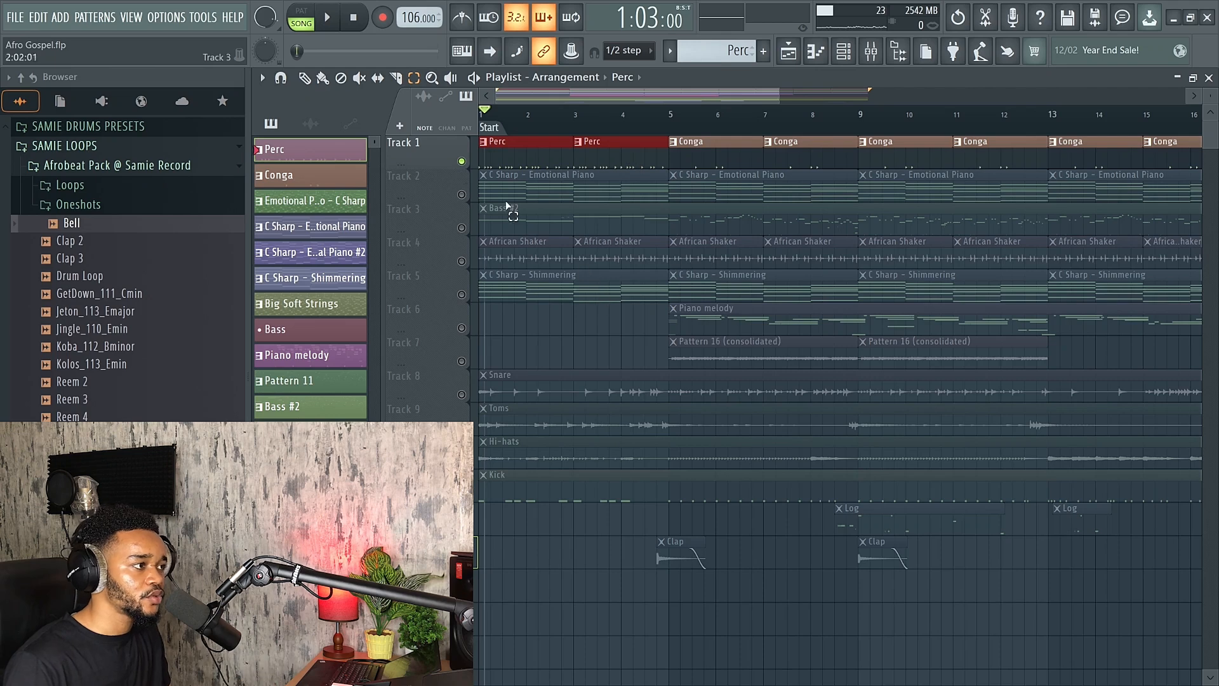
left_click(480, 381)
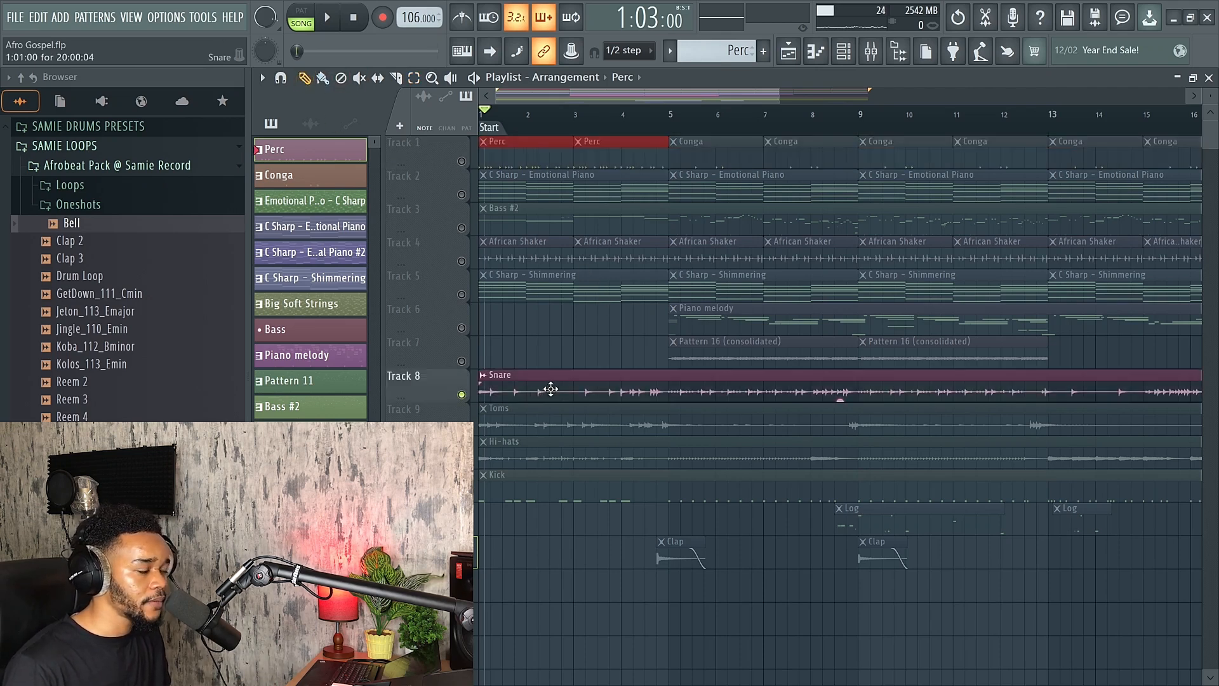
scroll(551, 388, "down", 3)
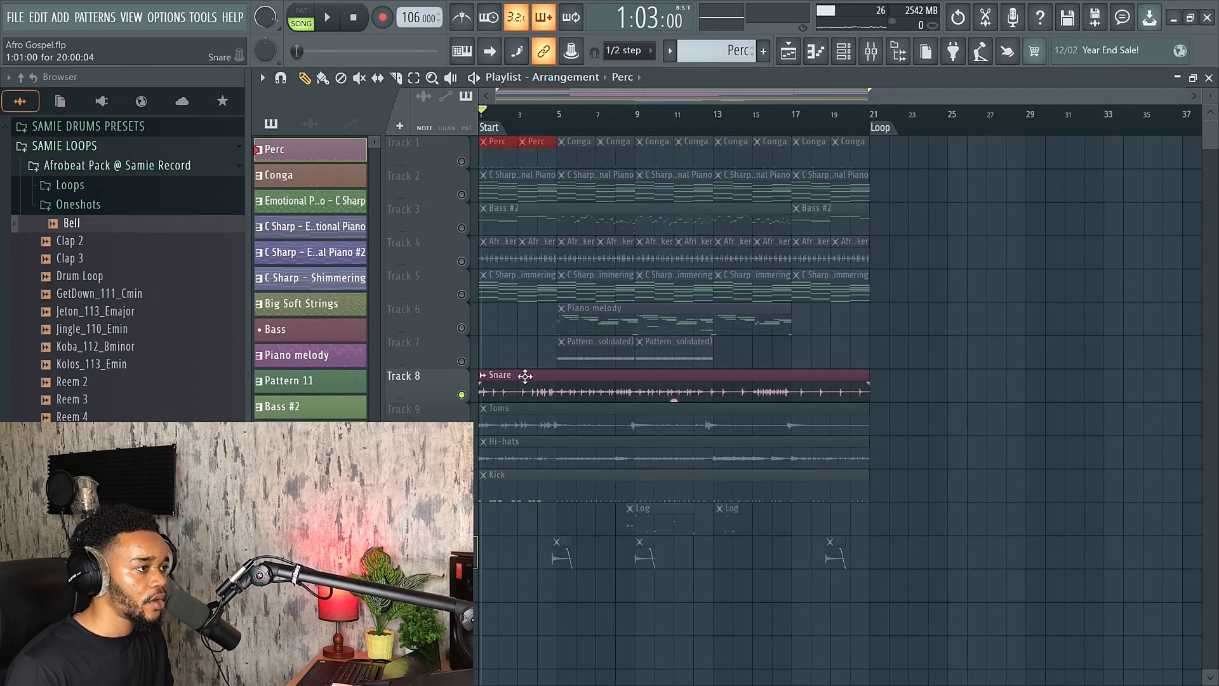
Unmute all playlist tracks and save the project
left_click(463, 162)
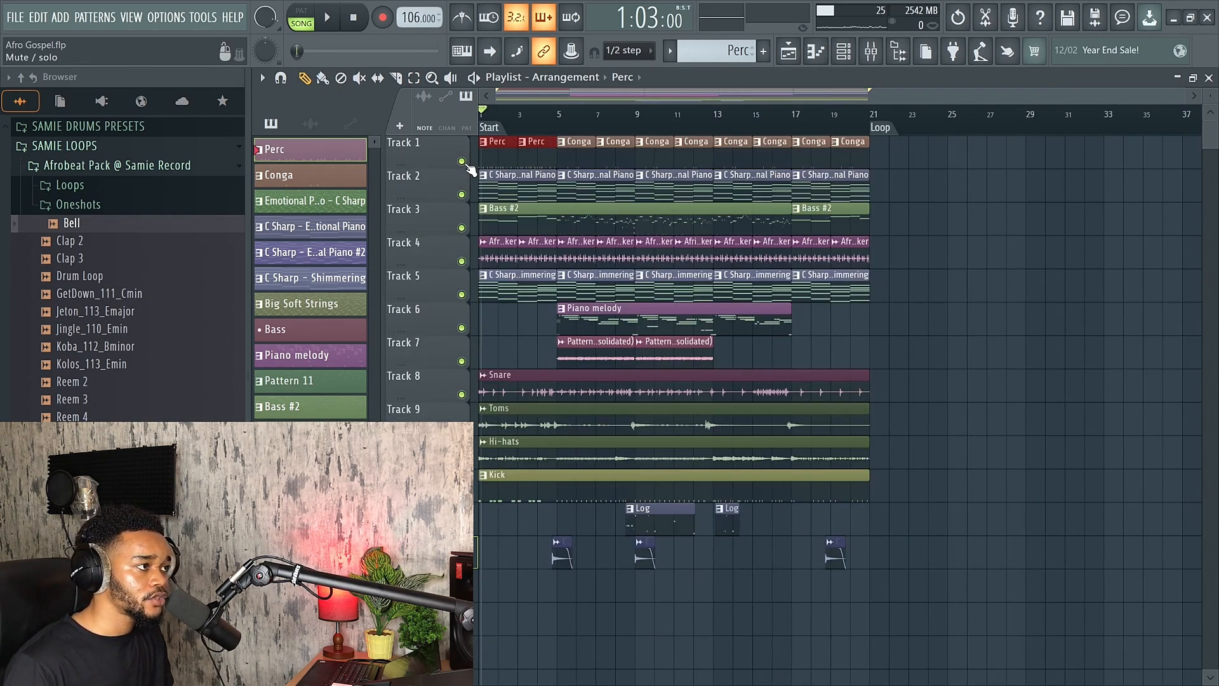
key("ctrl+s")
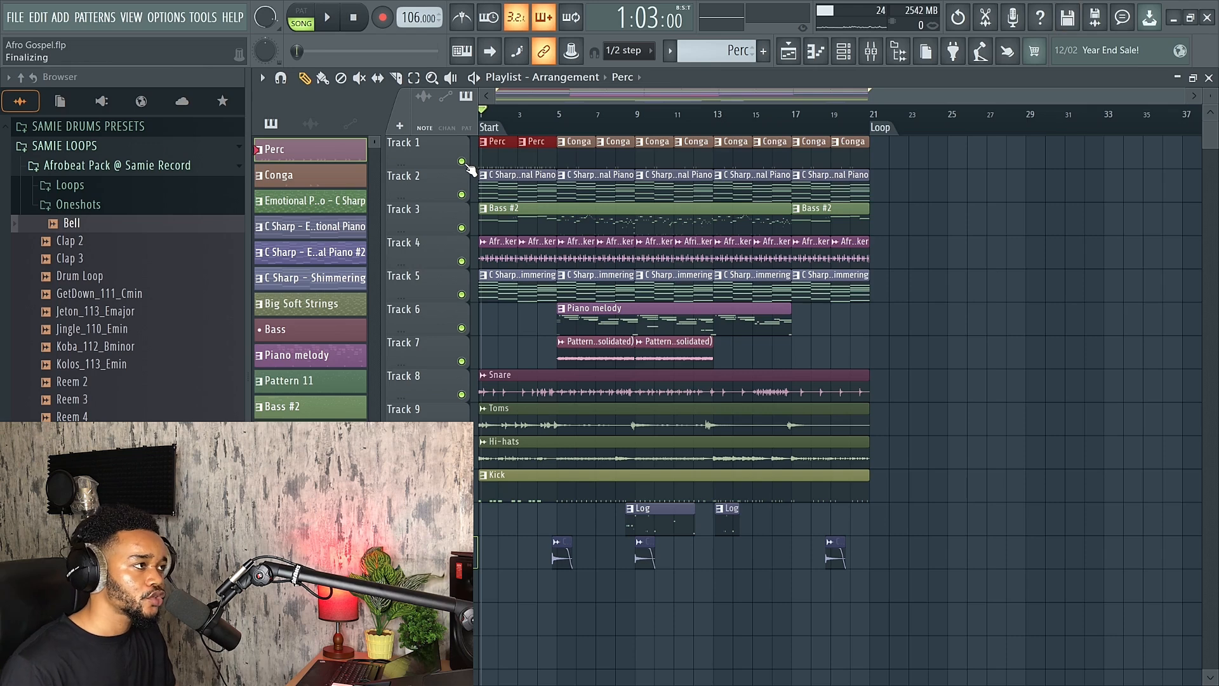
Show the mixer and examine the levels and effects on the Bass, Kick and Shimmering tracks
left_click(871, 51)
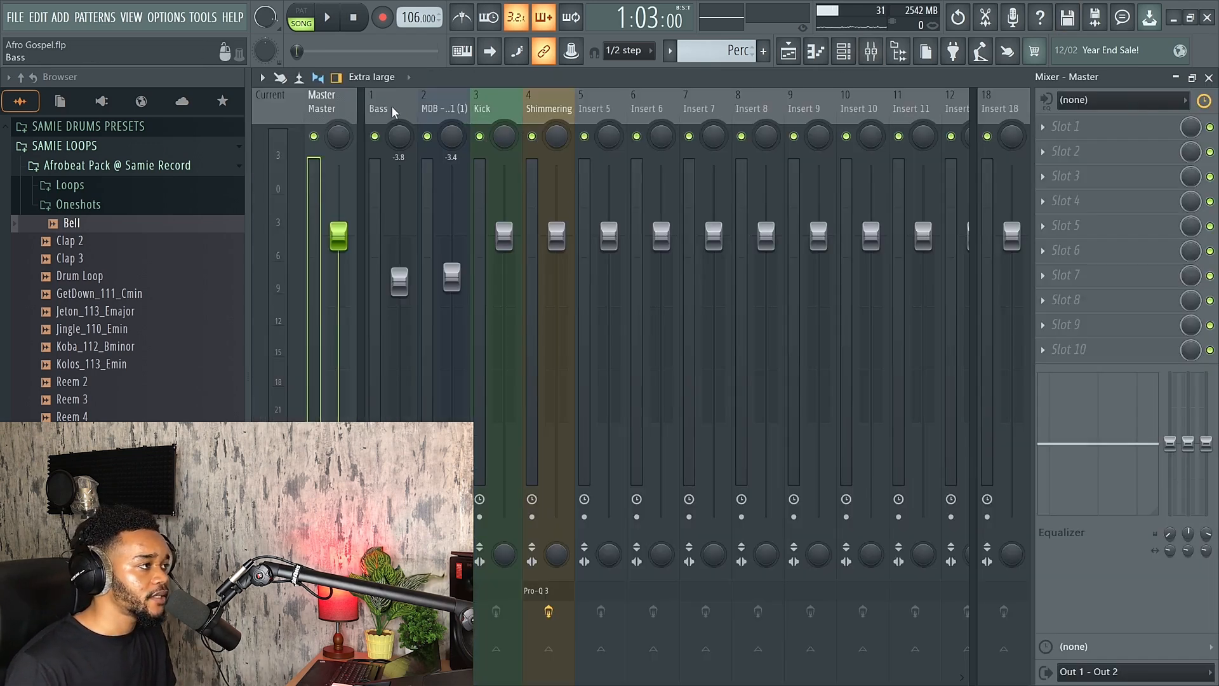
key("F8")
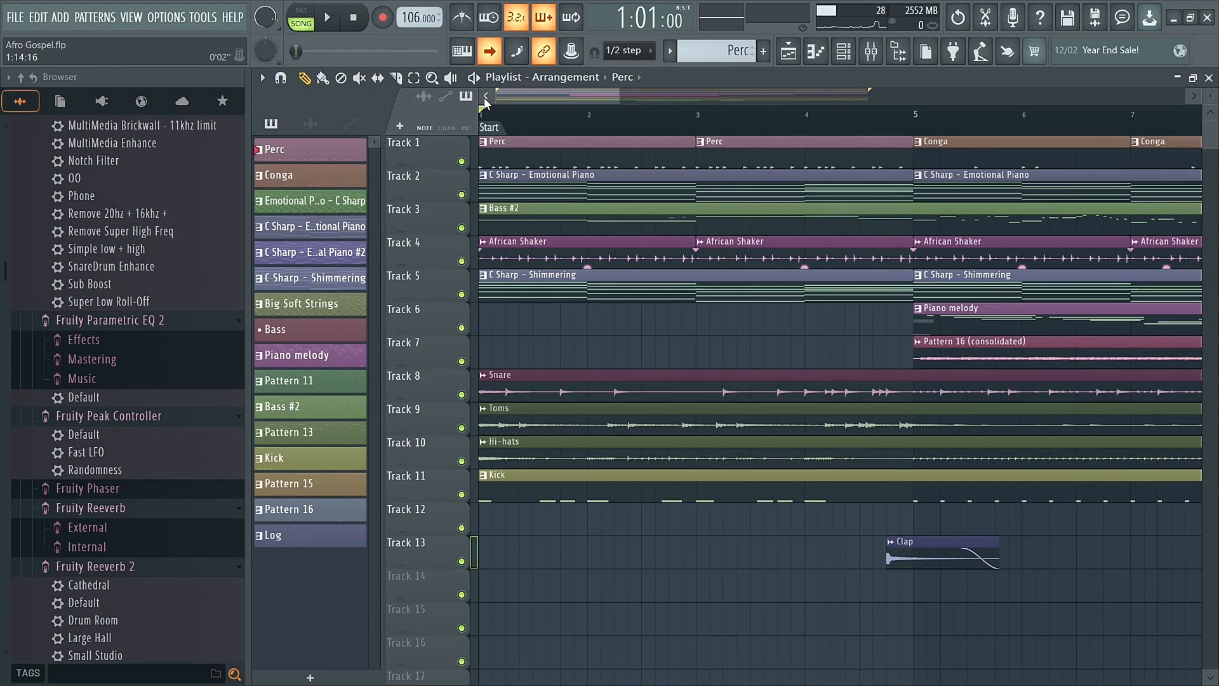
Play the full arrangement from bar 1 through bar 20, stop it and restart playback from the beginning
key("space")
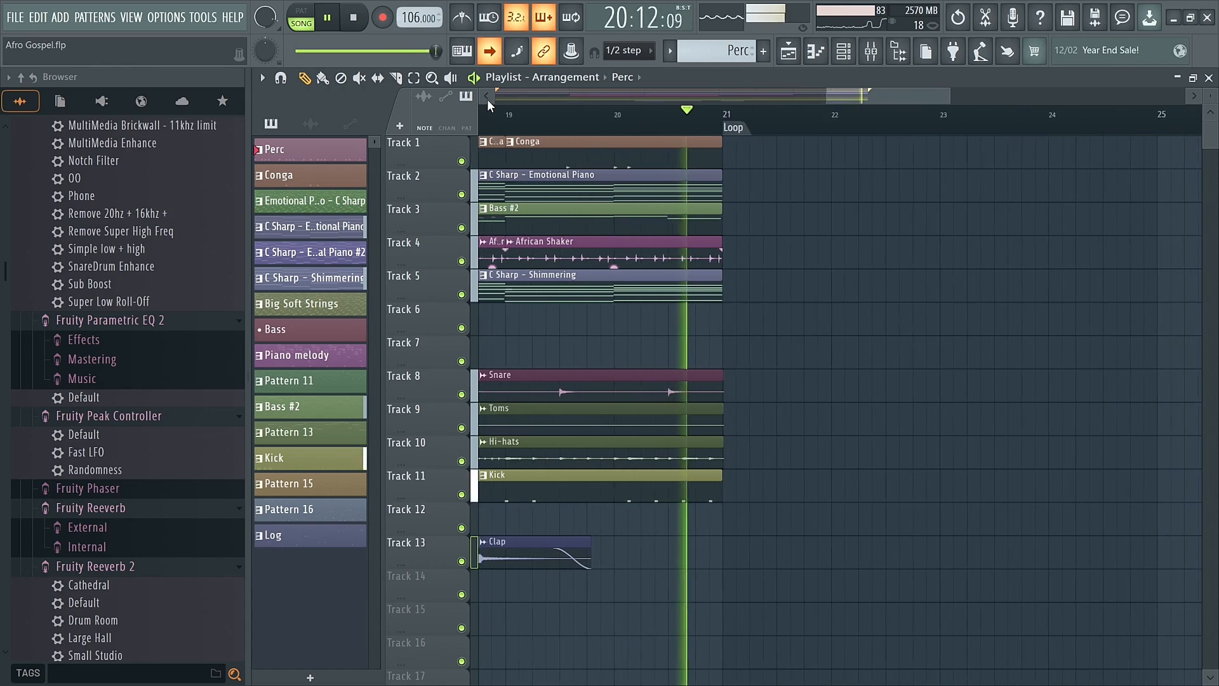
key("space")
scroll(487, 99, "up", 3)
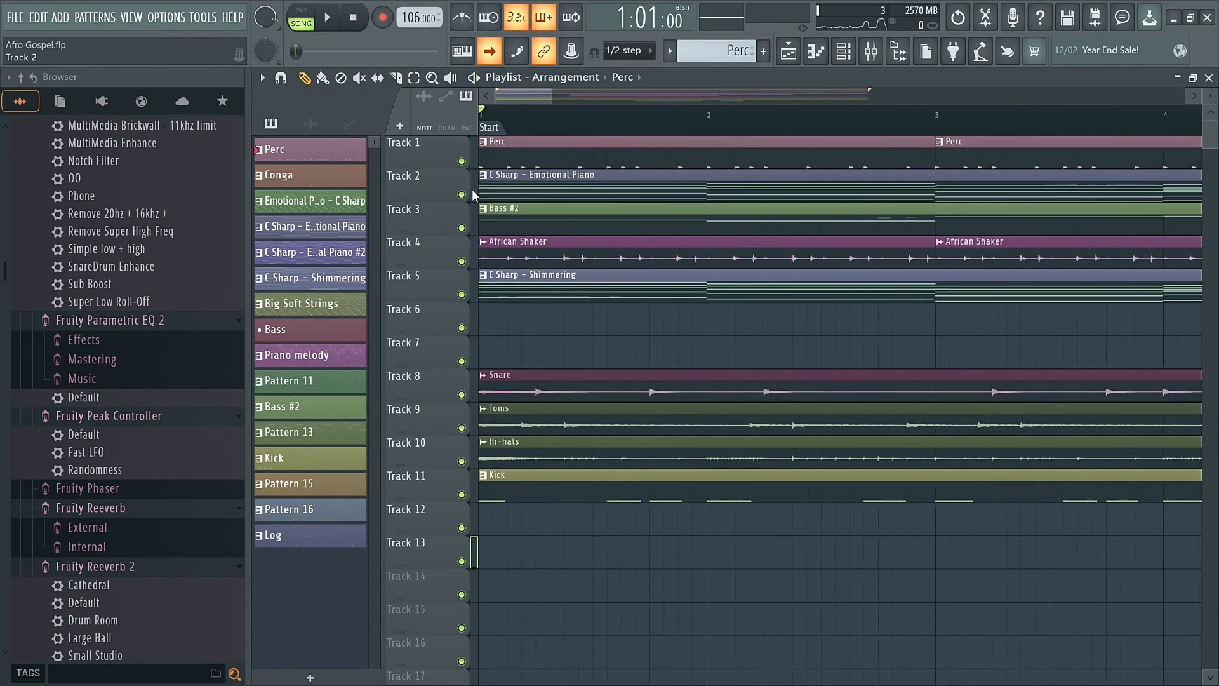
key("space")
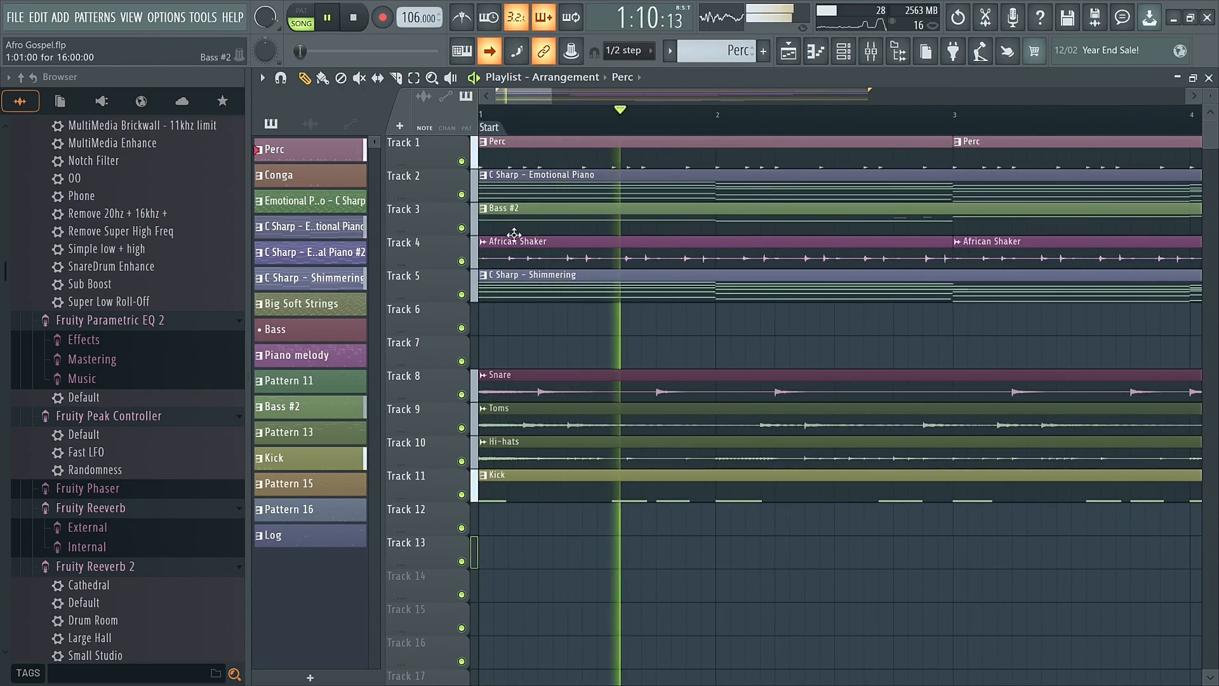